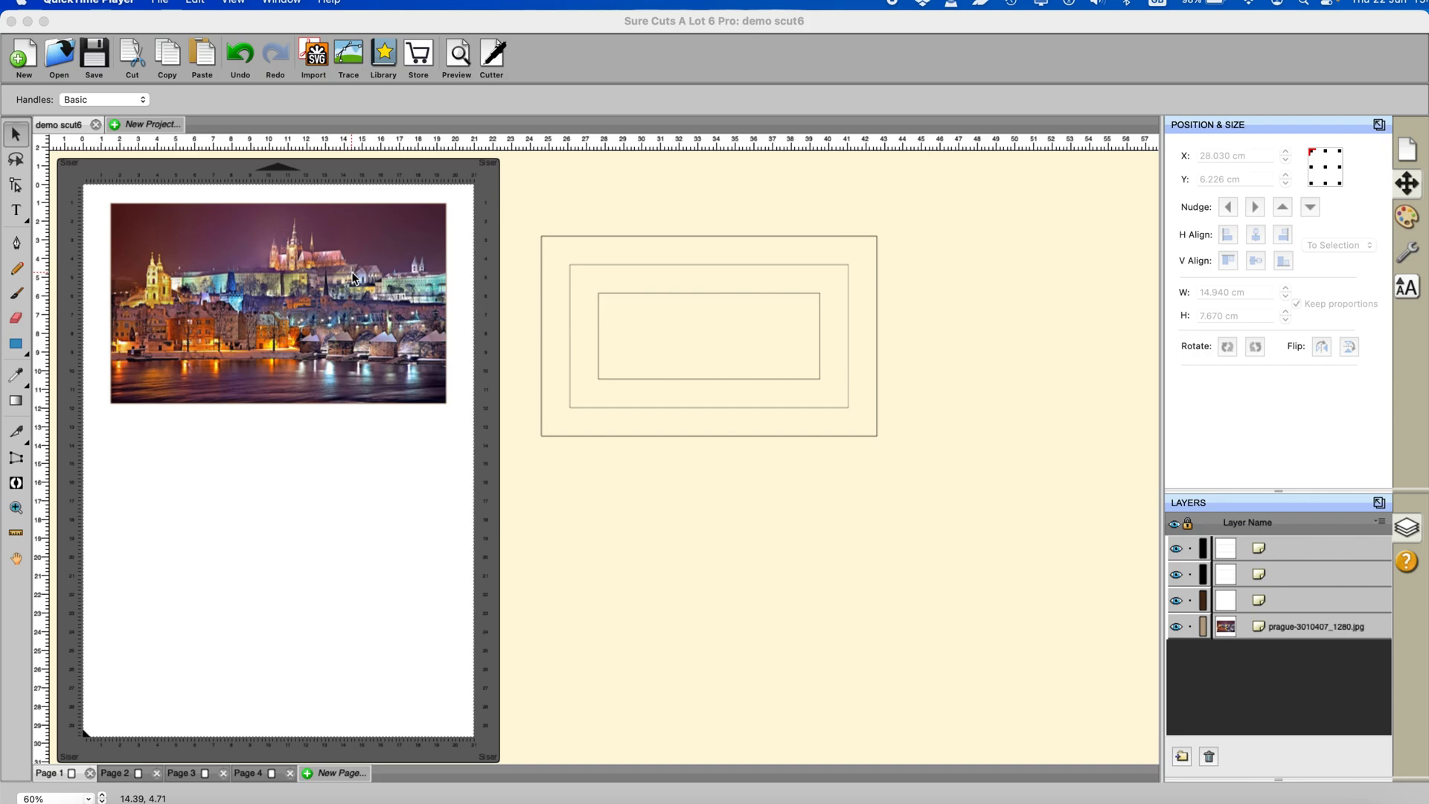
# Look through pages 2, 3 and 4 to compare their copies of the photo and rectangles, ending on page 1
pyautogui.click(262, 230)
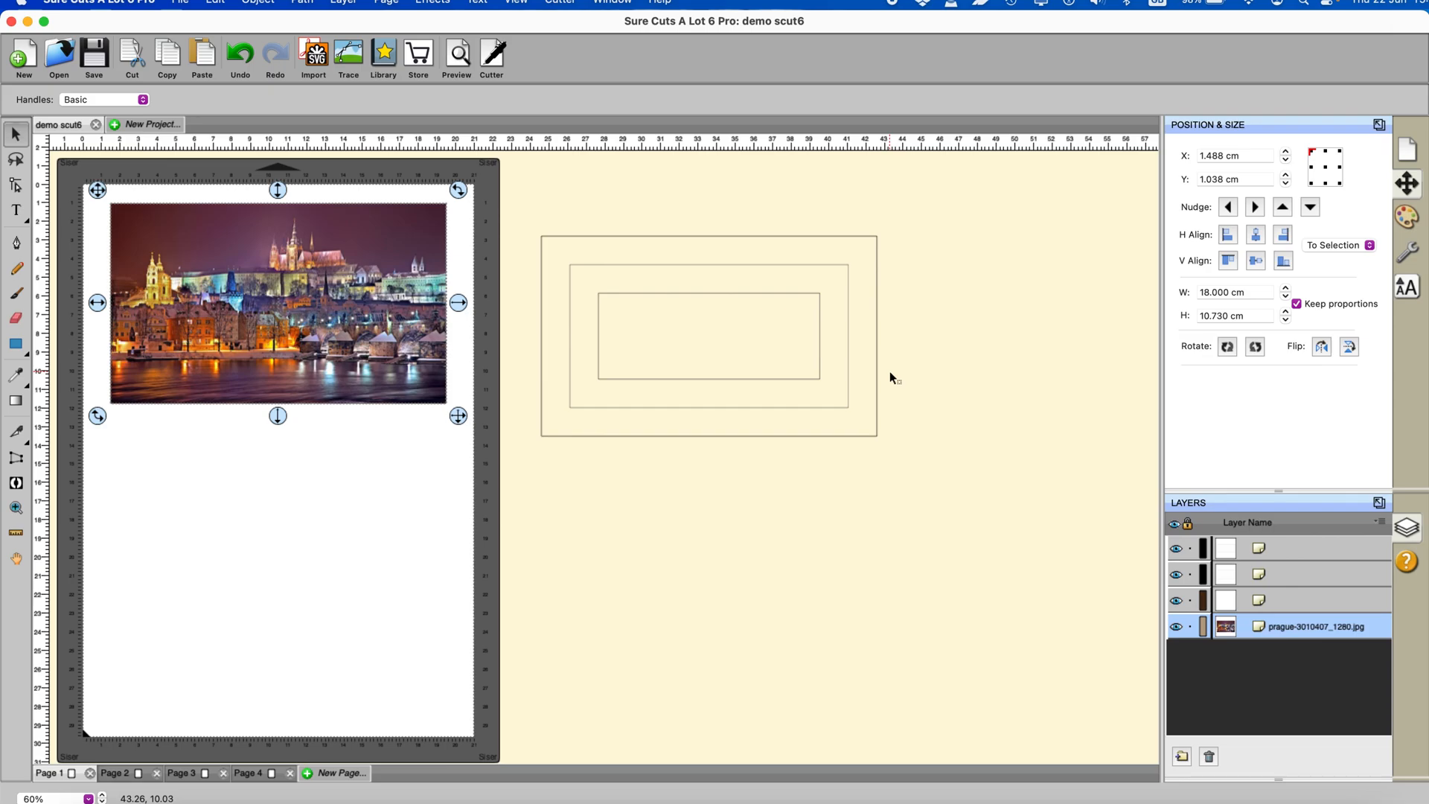
pyautogui.click(124, 774)
pyautogui.click(177, 774)
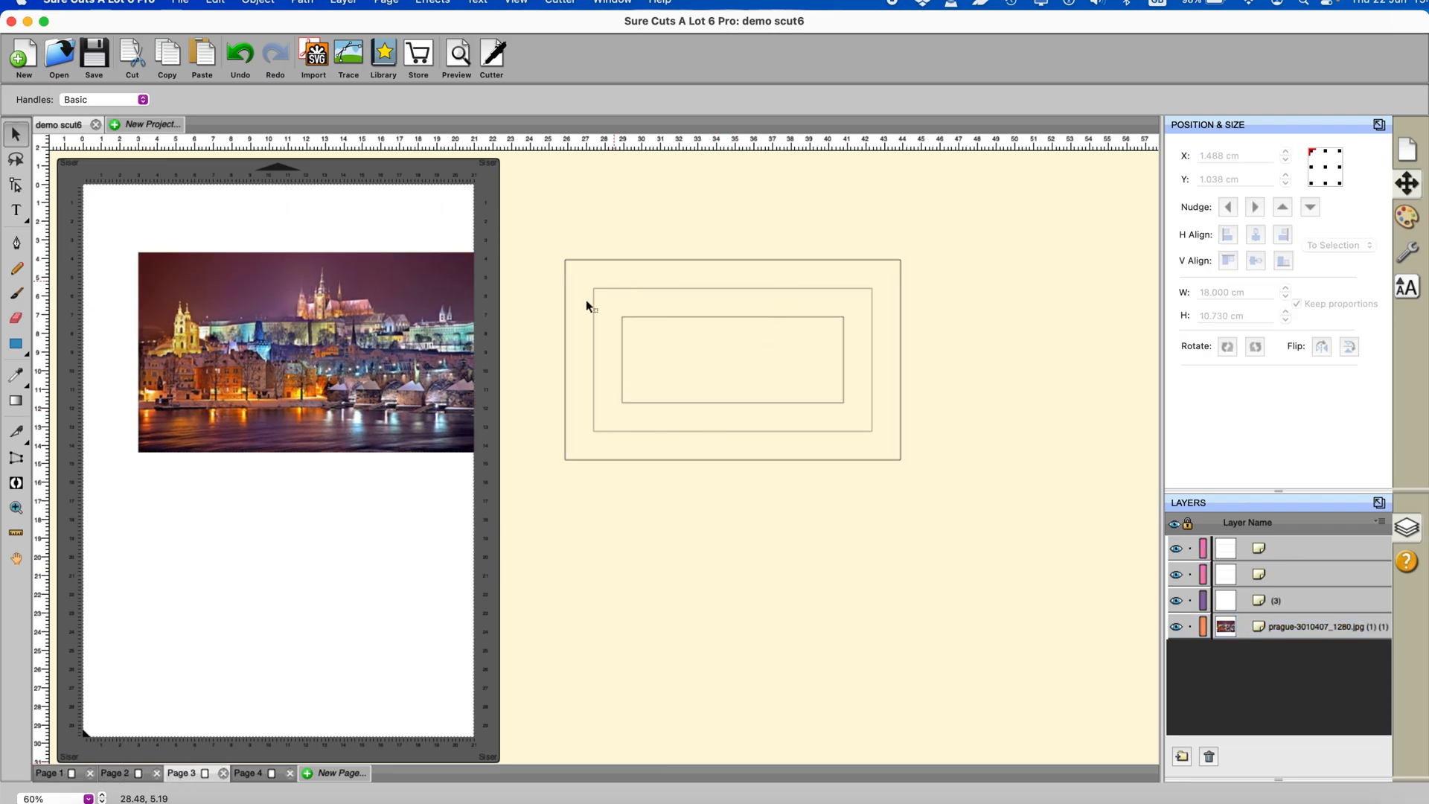
pyautogui.click(250, 774)
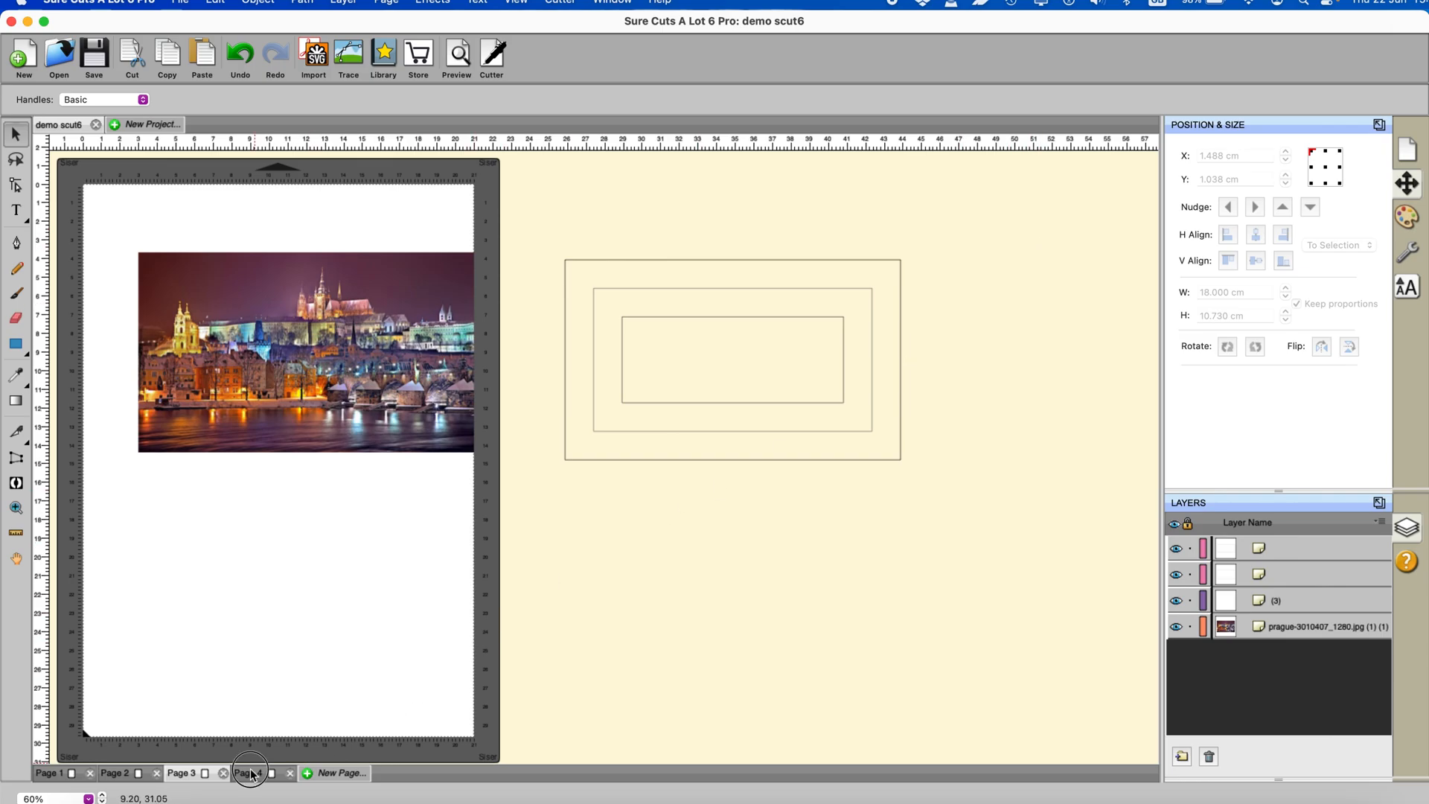
pyautogui.click(44, 774)
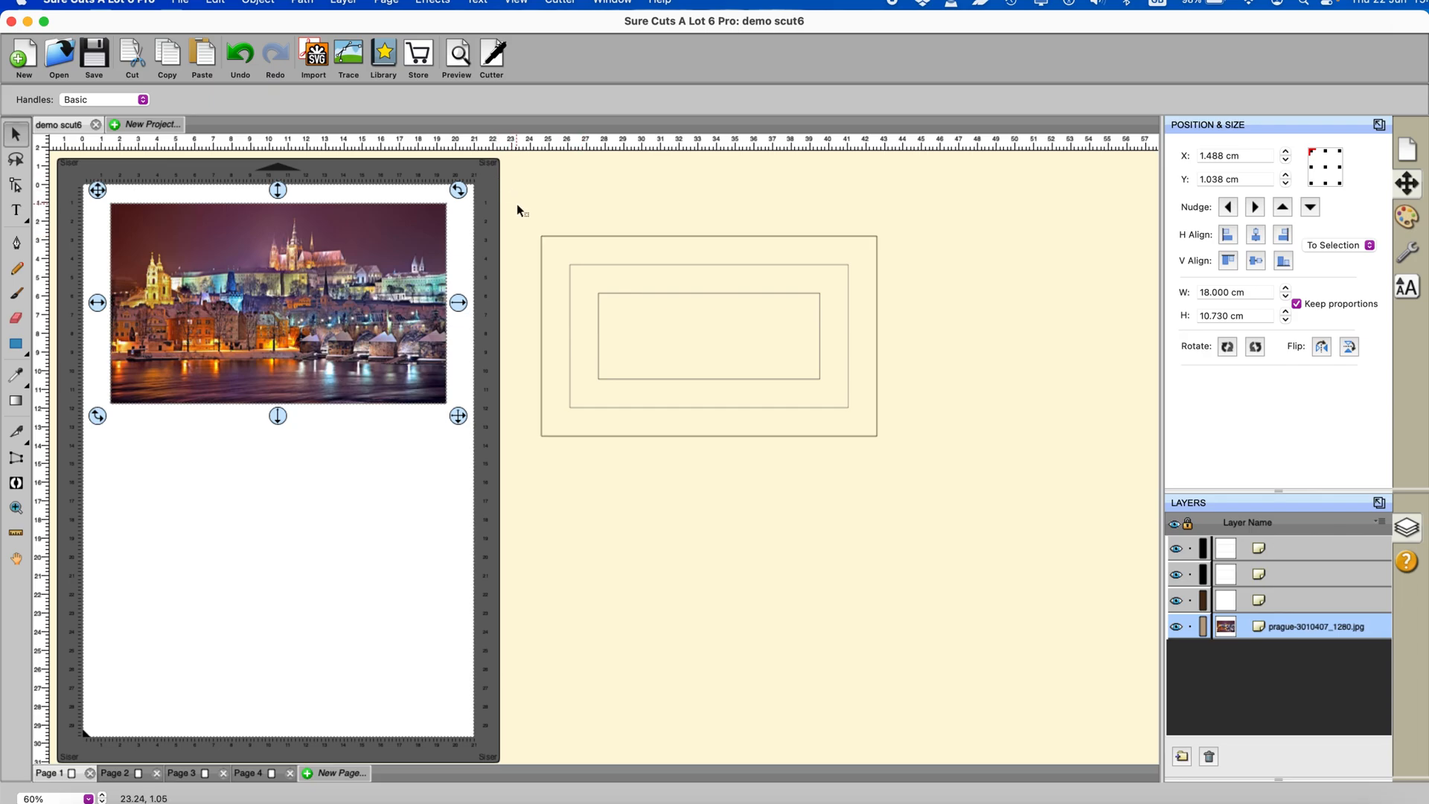
# Check the style and cut line type assigned to the three nested rectangles beside page 1
pyautogui.moveTo(516, 203); pyautogui.dragTo(968, 575)
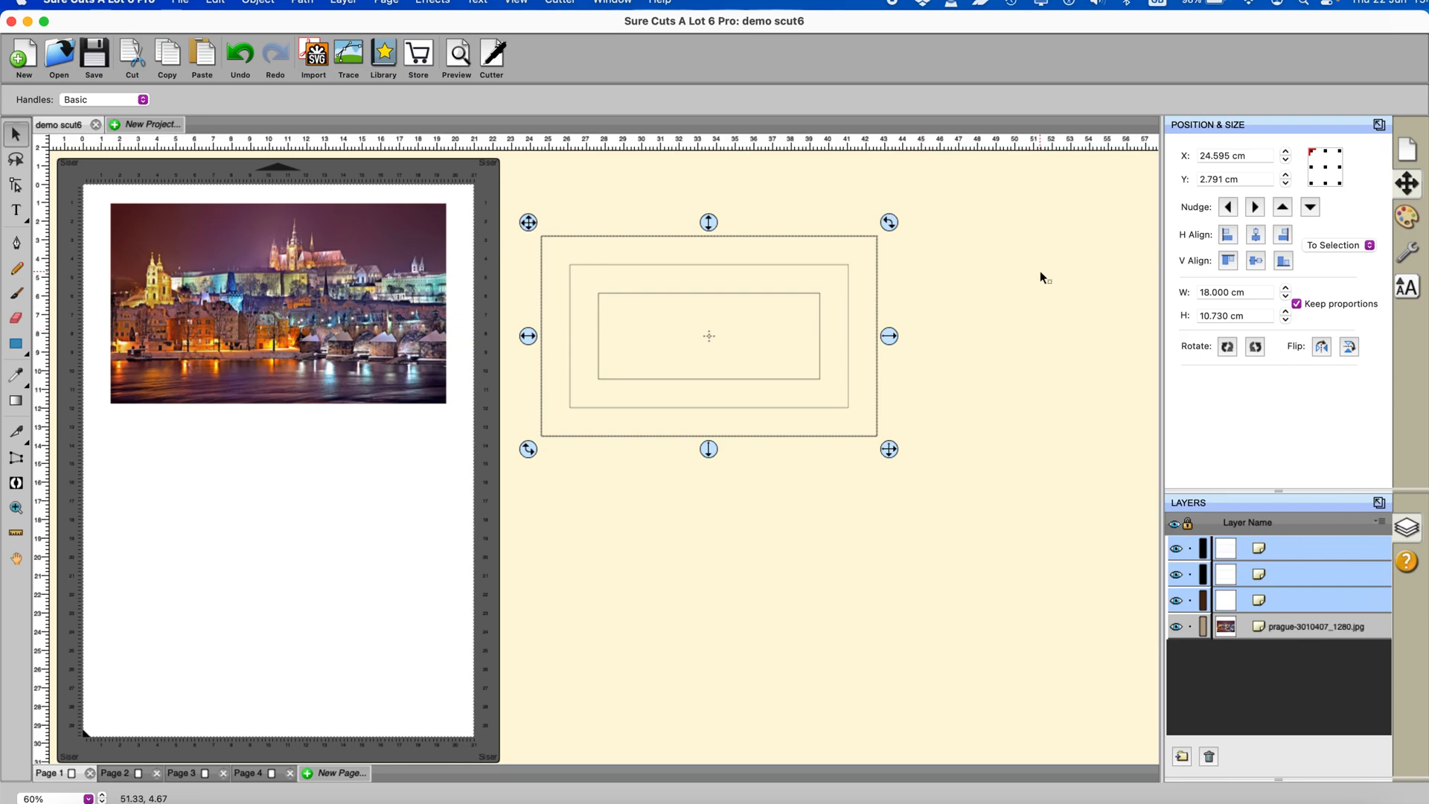
pyautogui.click(1407, 253)
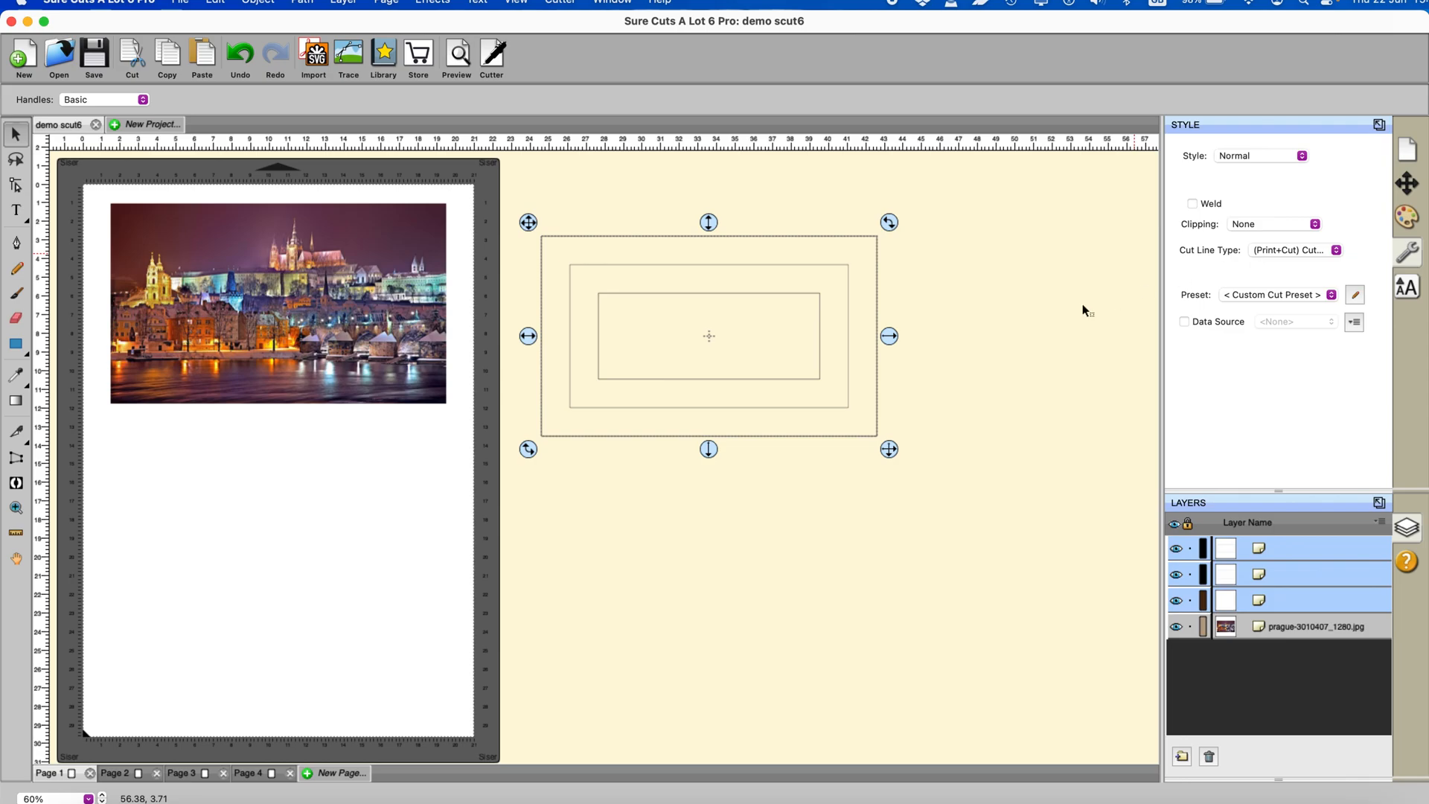
pyautogui.click(1020, 328)
# Move the outermost rectangle onto the page beneath the photo, and the middle rectangle below the smallest one
pyautogui.moveTo(876, 239); pyautogui.dragTo(476, 475)
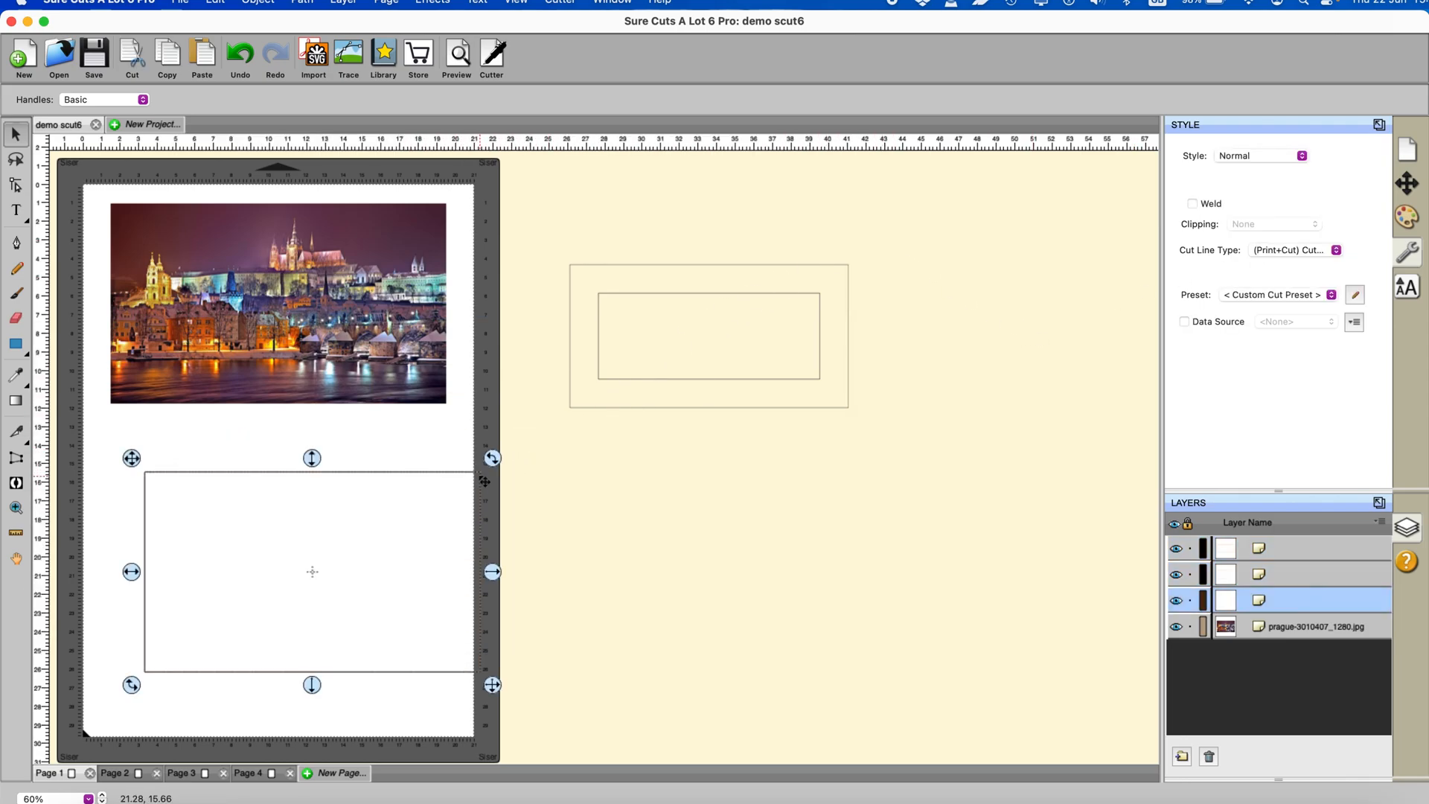
pyautogui.click(325, 322)
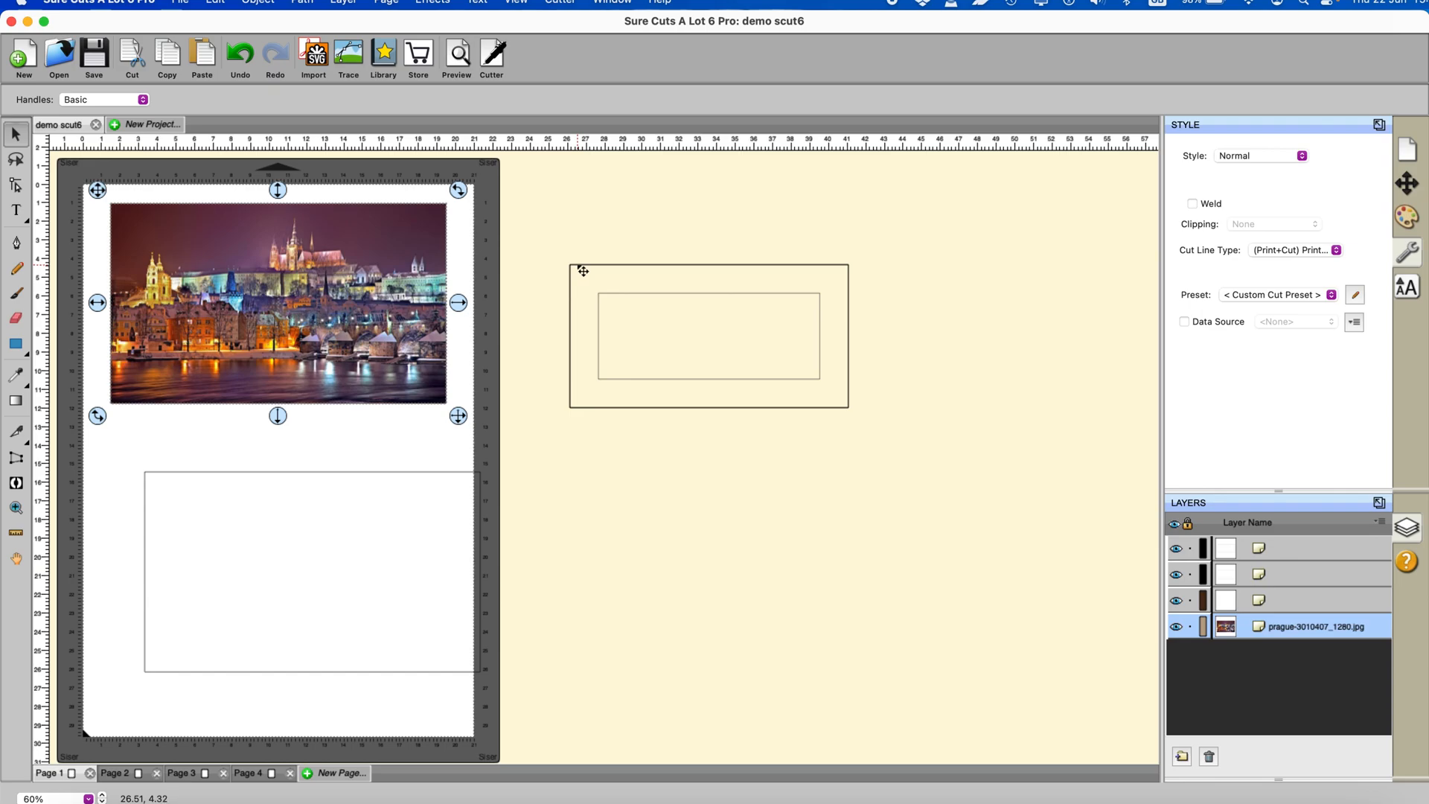
pyautogui.moveTo(583, 271); pyautogui.dragTo(583, 490)
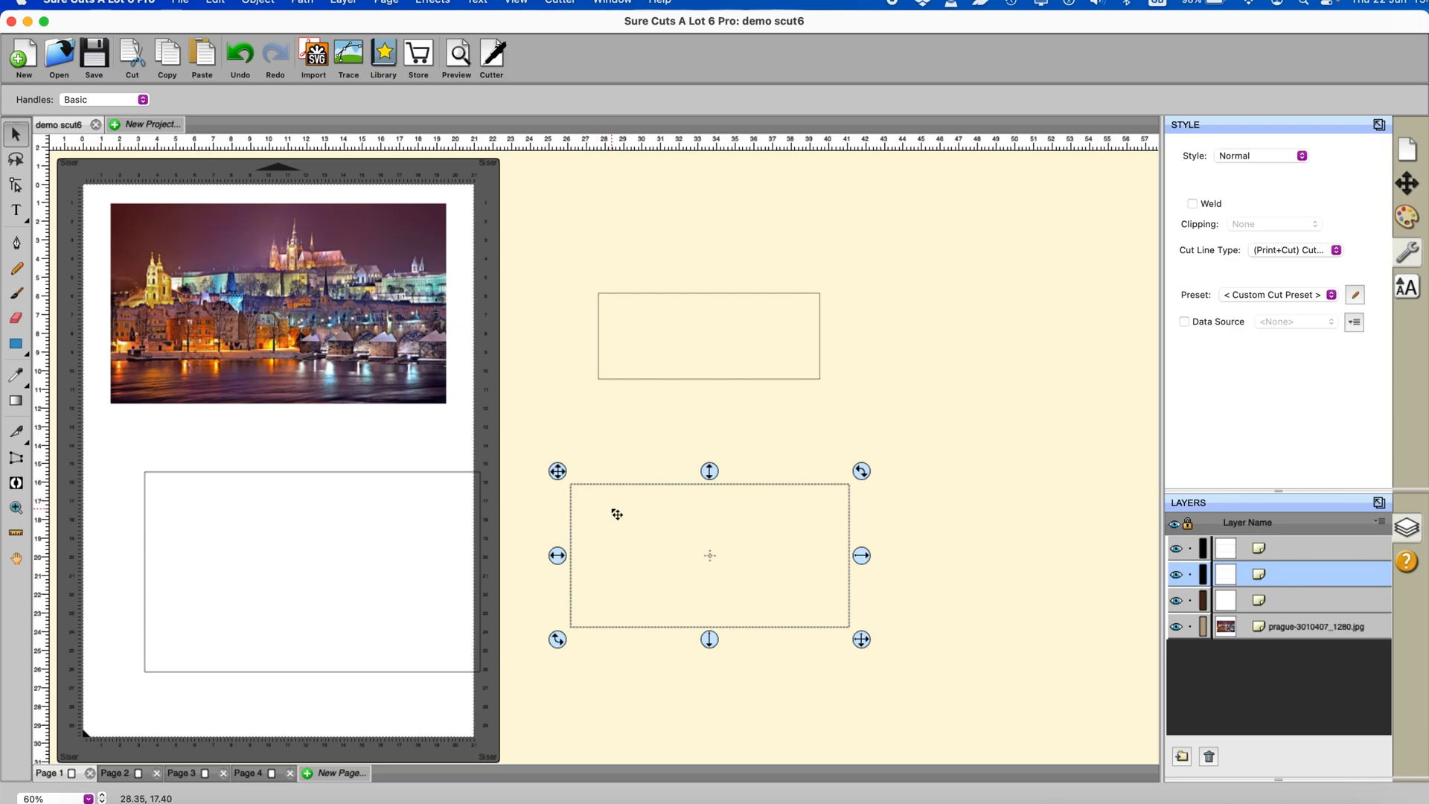
# Offset the middle rectangle's path inward by 0.3 cm, using the Regular type with Inset Offset enabled
pyautogui.click(309, 4)
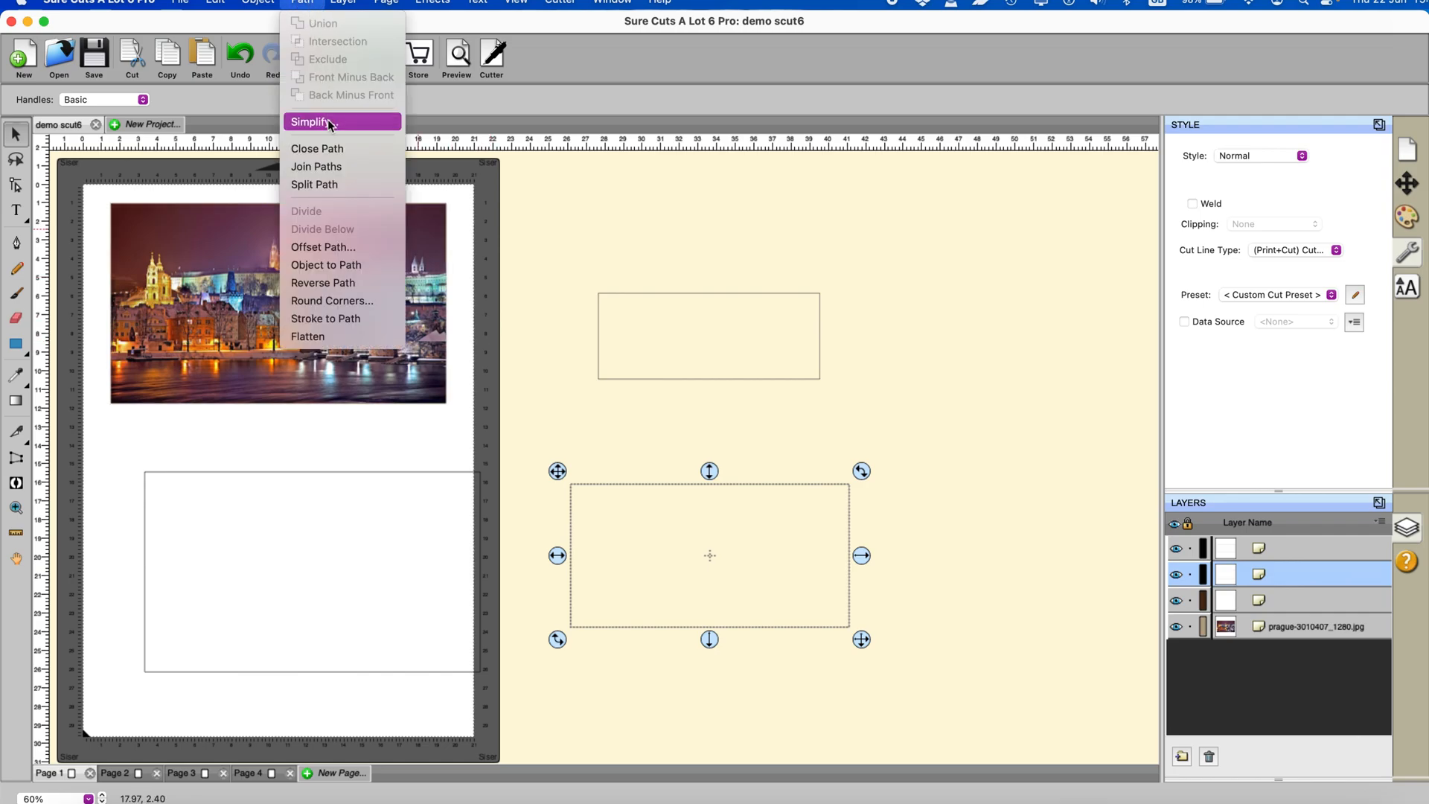
pyautogui.click(335, 248)
pyautogui.click(583, 480)
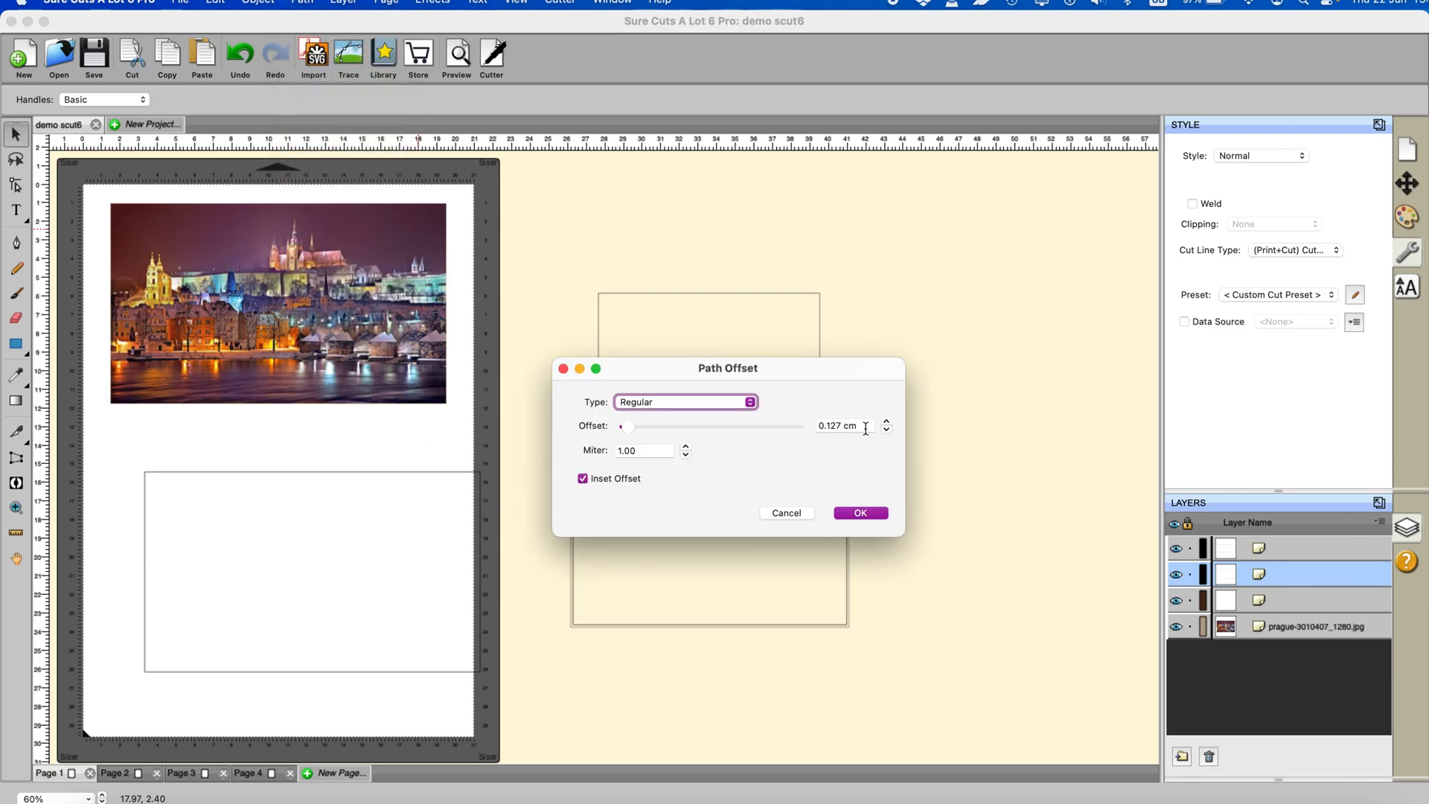
pyautogui.moveTo(856, 425); pyautogui.dragTo(772, 426)
pyautogui.write('0.3')
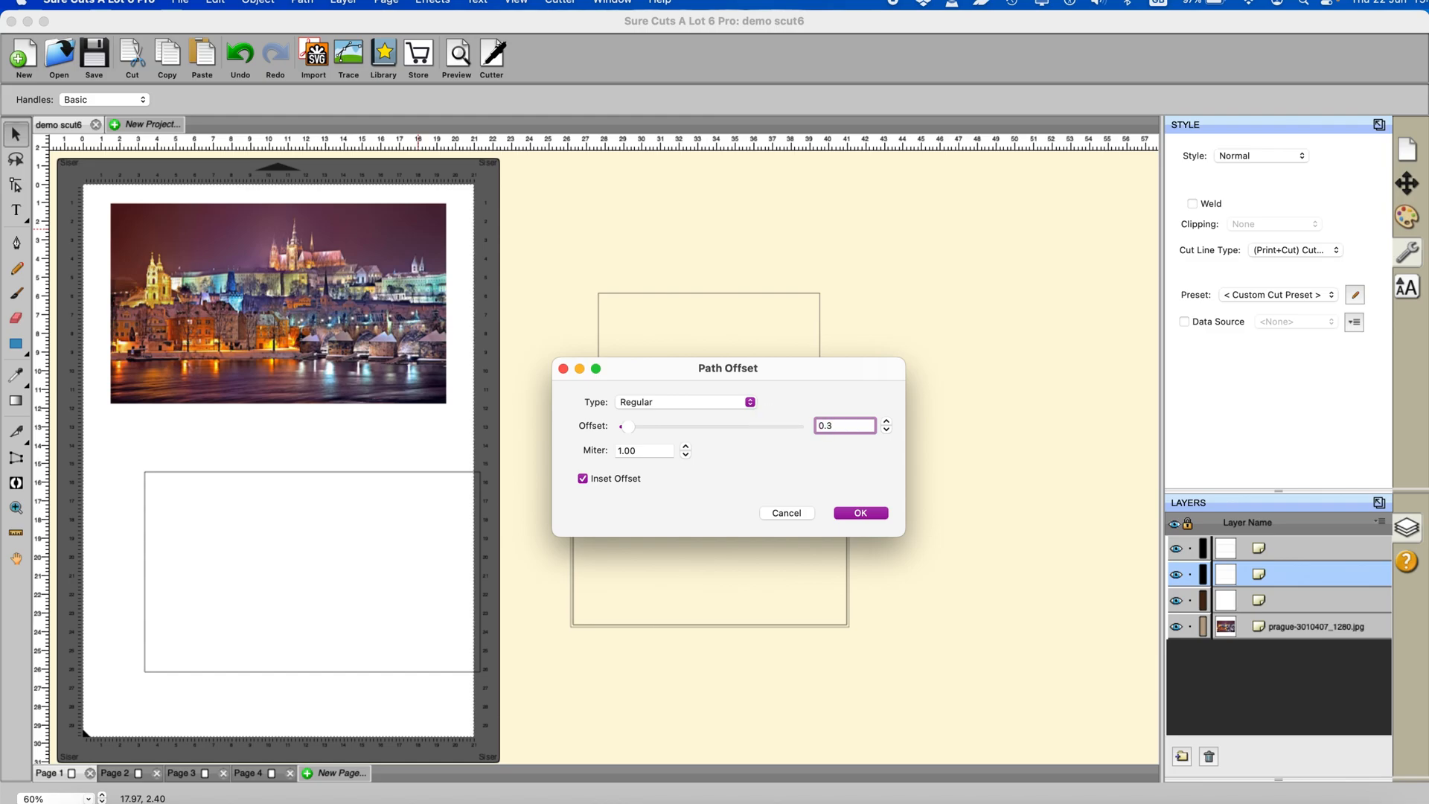
pyautogui.click(872, 512)
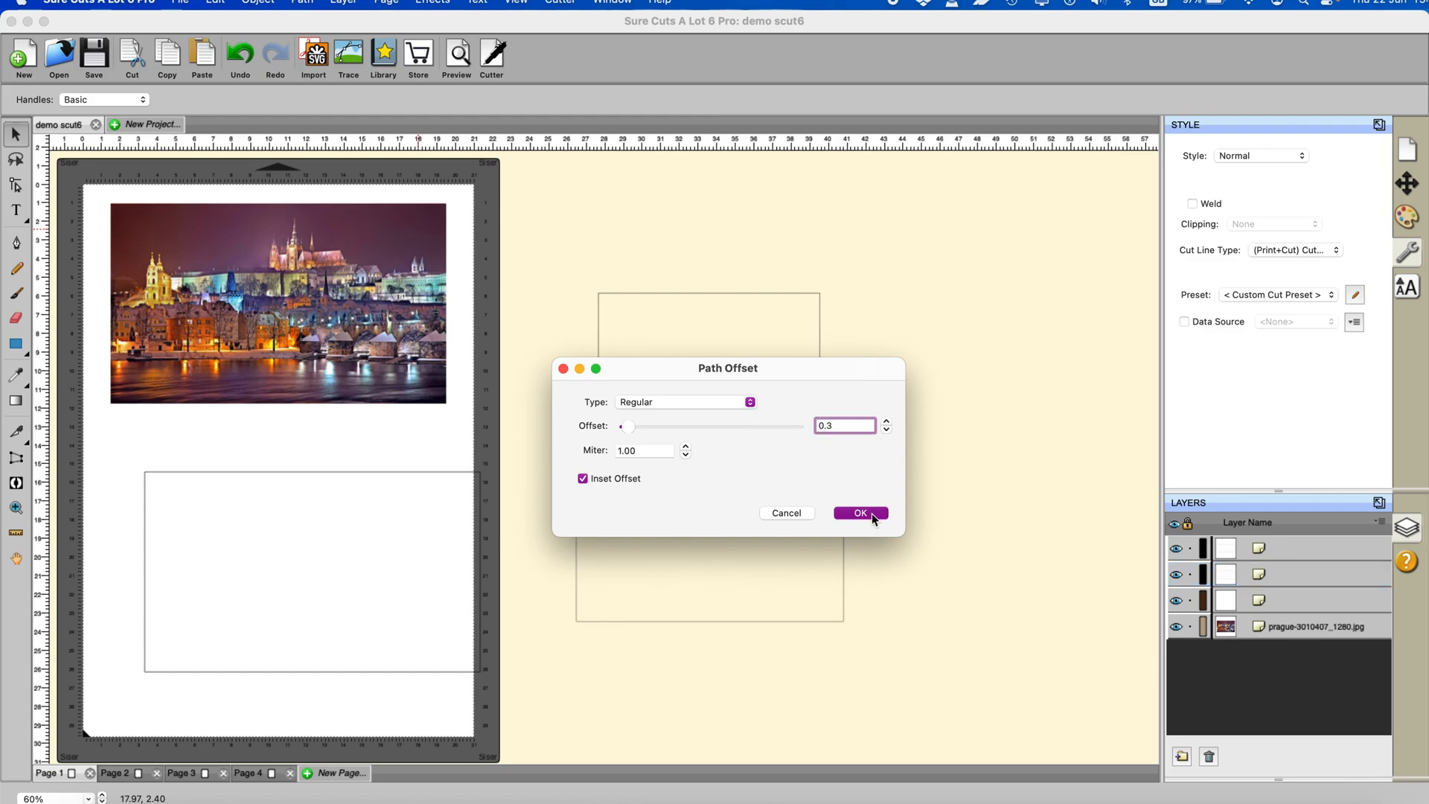
# Place the inset rectangle inside the large rectangle on the page and centre the two horizontally and vertically
pyautogui.moveTo(655, 494); pyautogui.dragTo(264, 500)
pyautogui.moveTo(107, 445); pyautogui.dragTo(575, 705)
pyautogui.click(1404, 182)
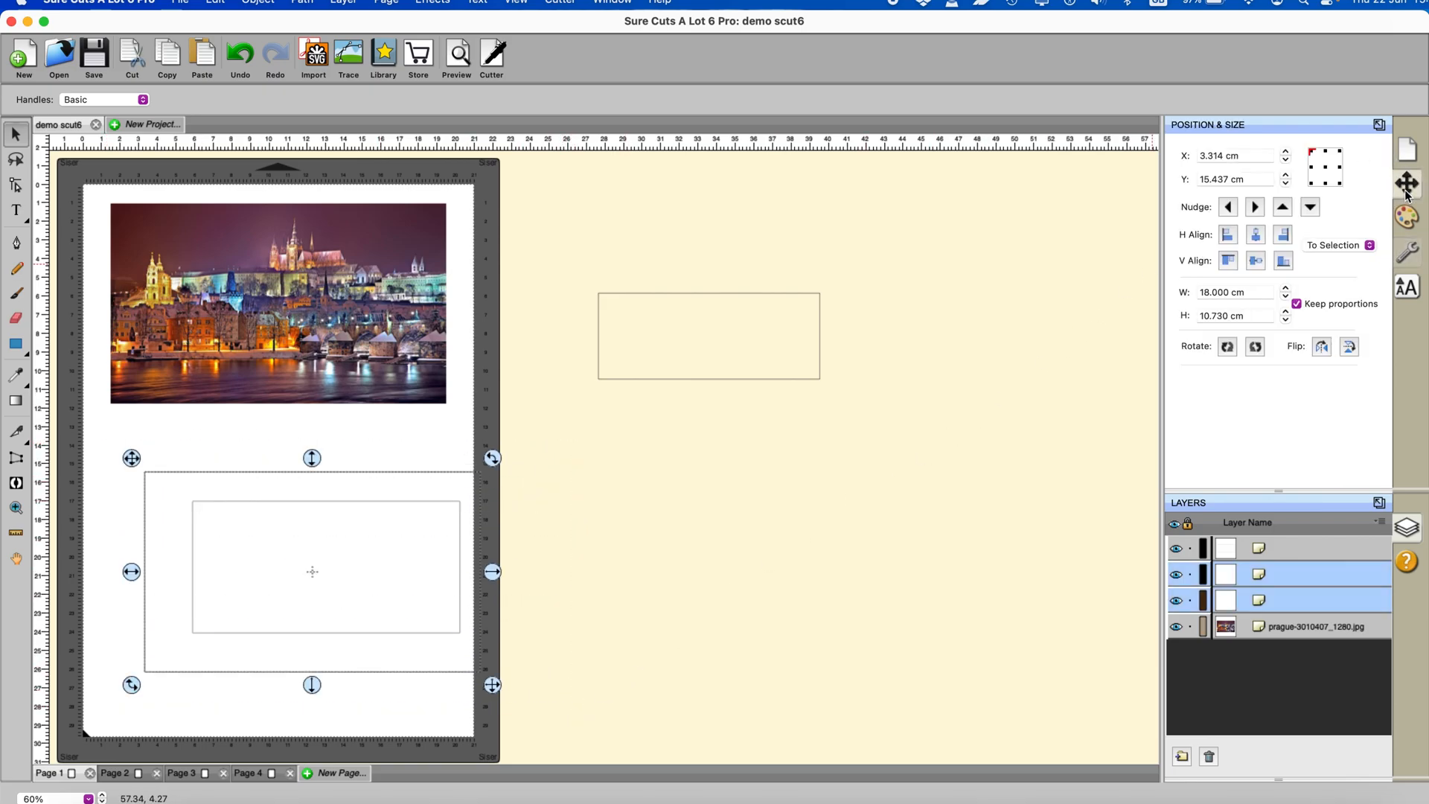
pyautogui.click(1256, 236)
pyautogui.click(1255, 260)
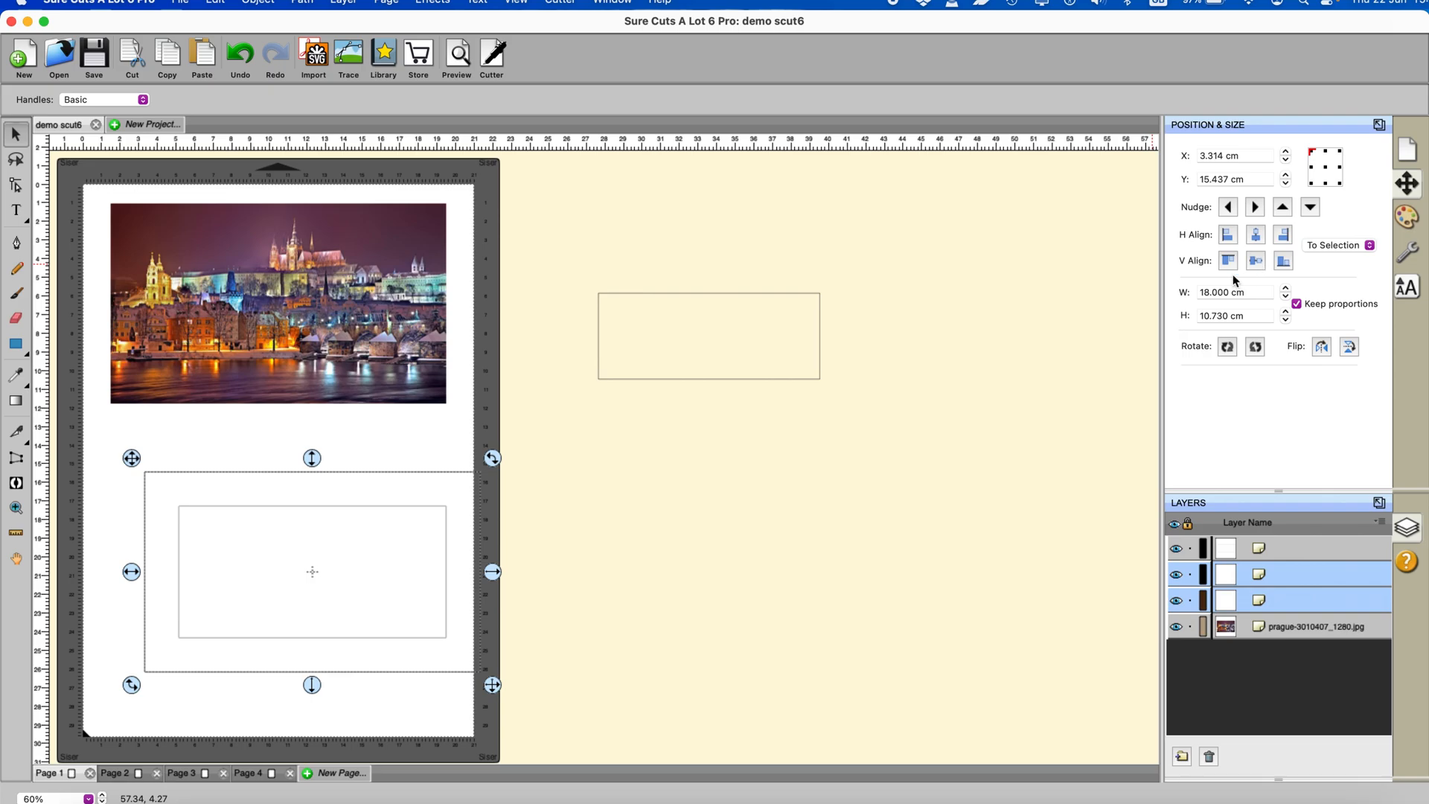
pyautogui.rightClick(360, 527)
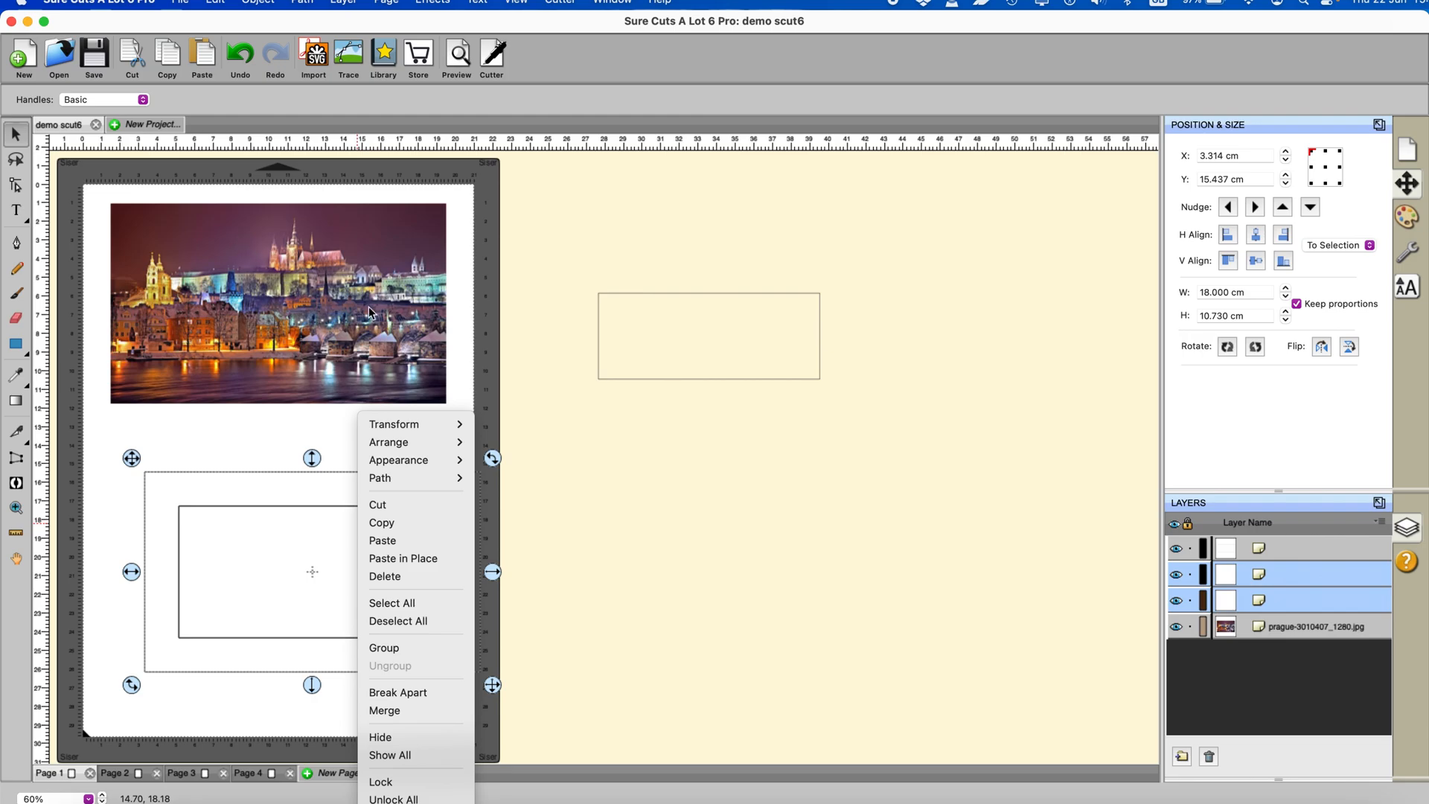
pyautogui.click(615, 493)
pyautogui.click(617, 507)
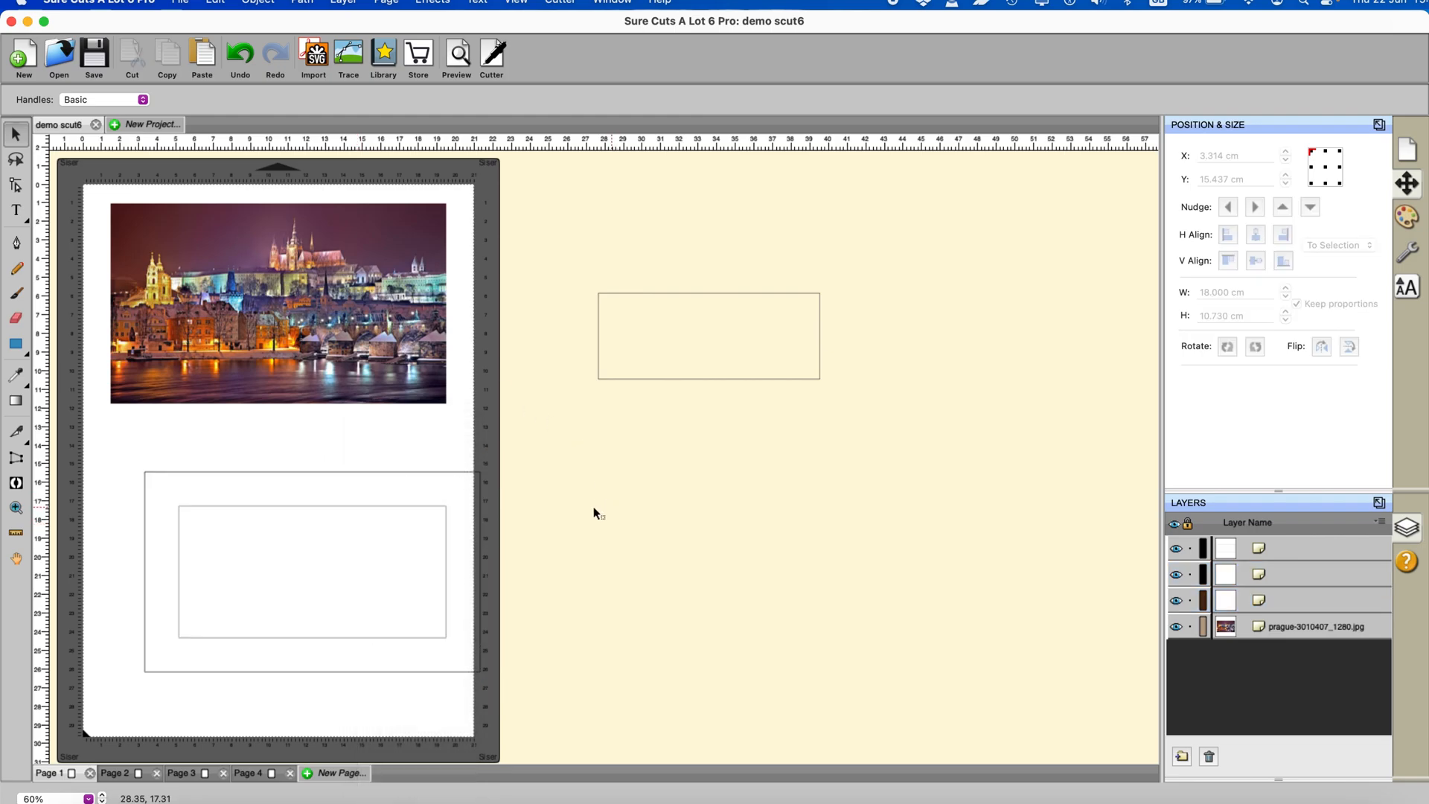
# Set the inner rectangle's cut line type to (Print+Cut) Print Only
pyautogui.click(398, 513)
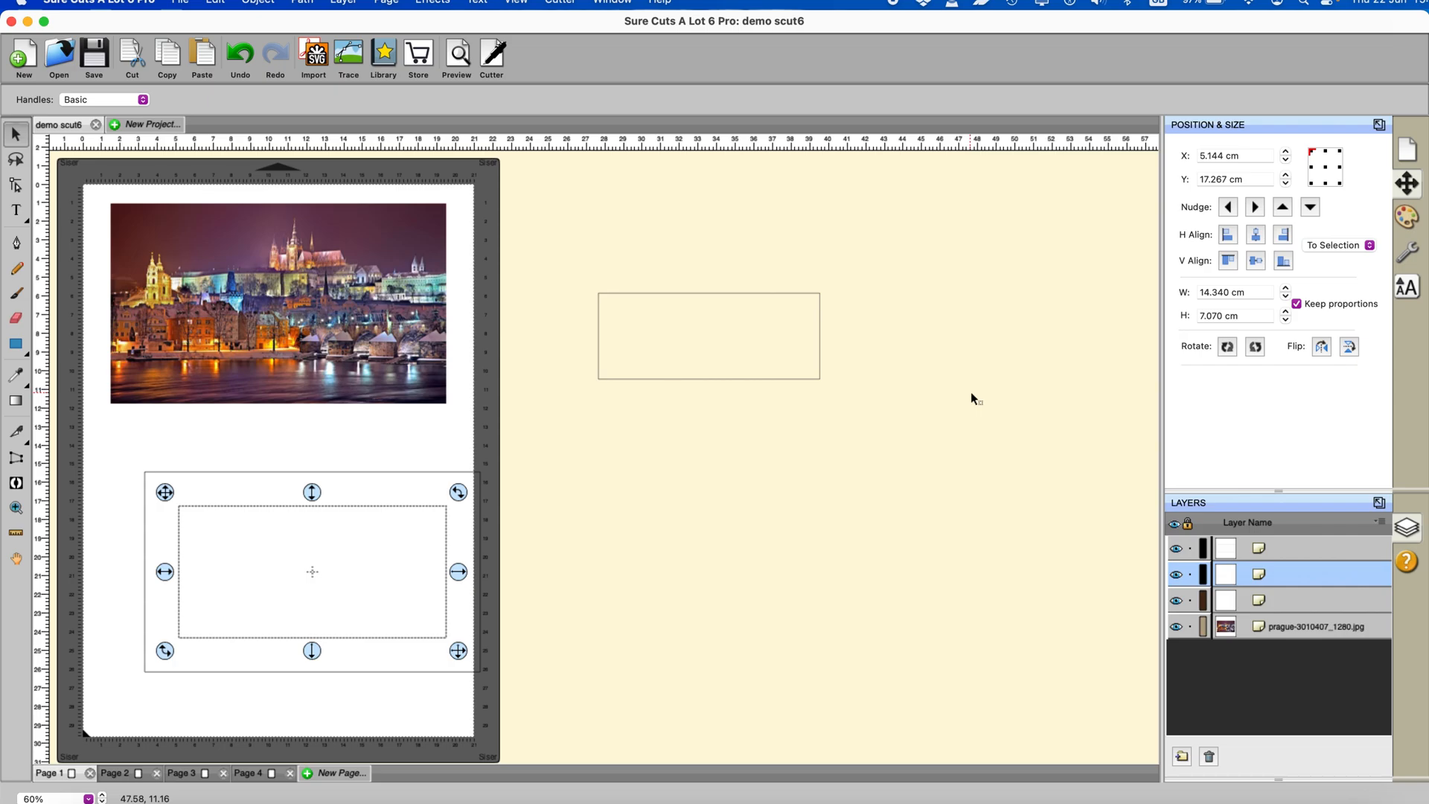
pyautogui.click(1408, 253)
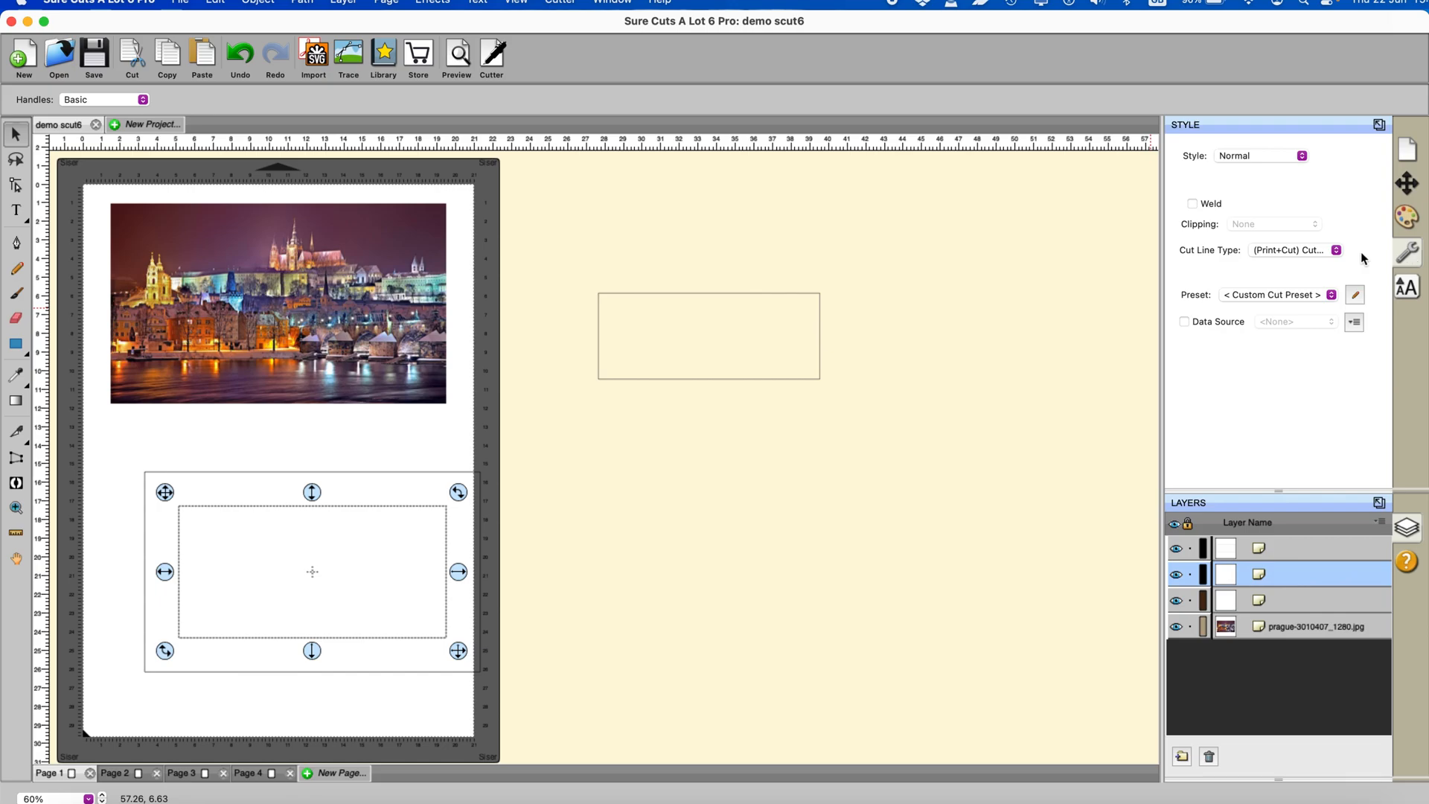
pyautogui.click(1336, 252)
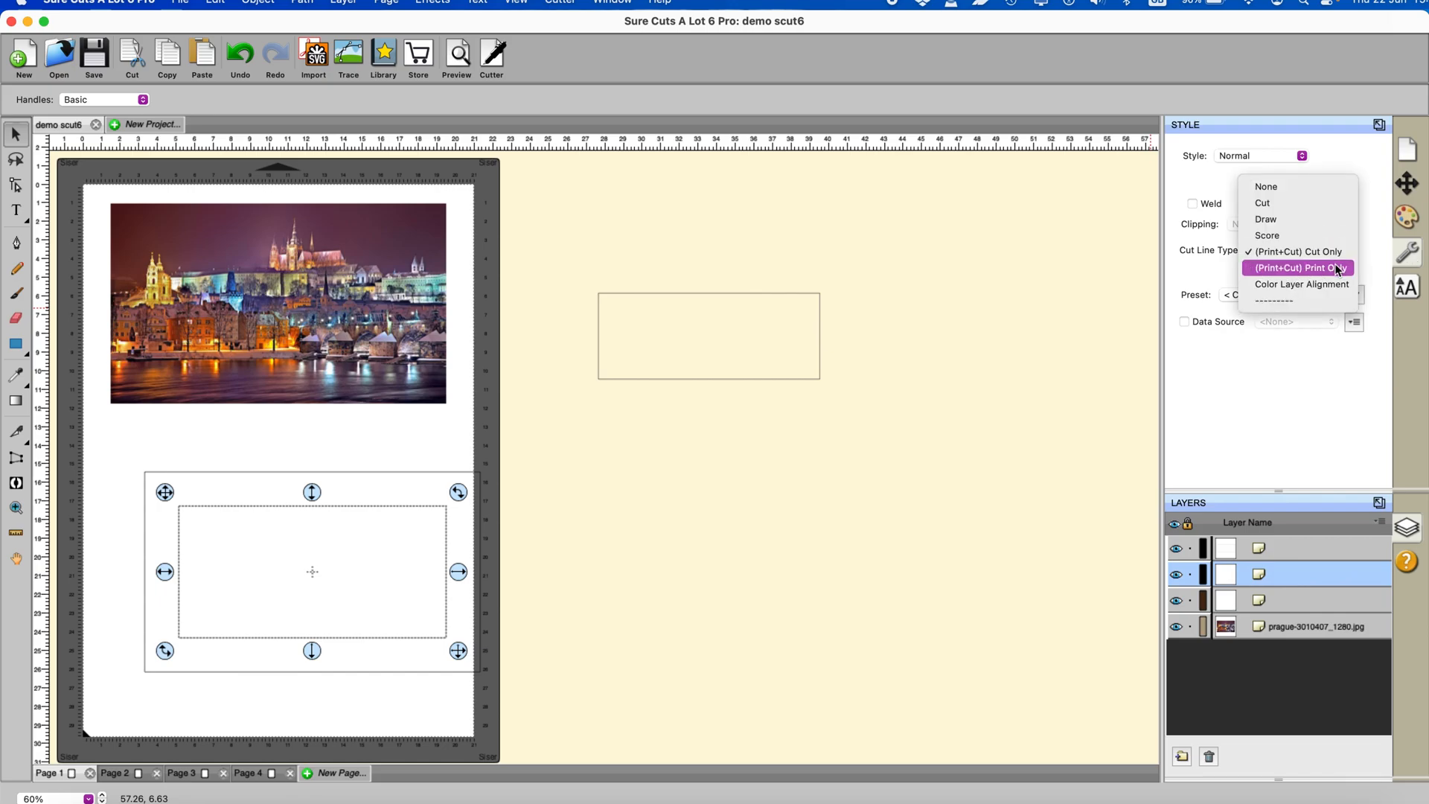
pyautogui.click(1336, 268)
# Give the inner rectangle a white stroke and a solid white fill (FFFFFF)
pyautogui.click(1411, 222)
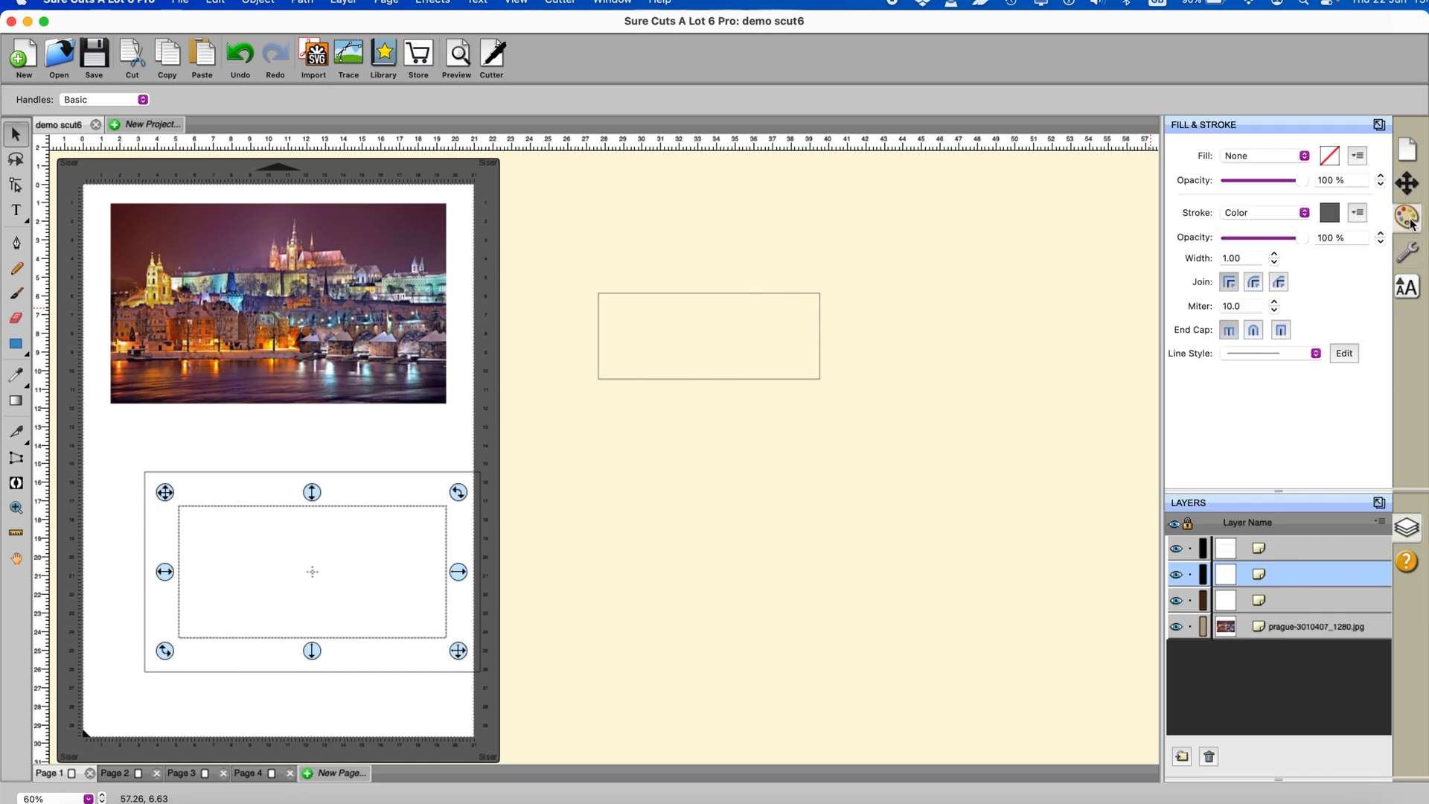
pyautogui.click(1330, 213)
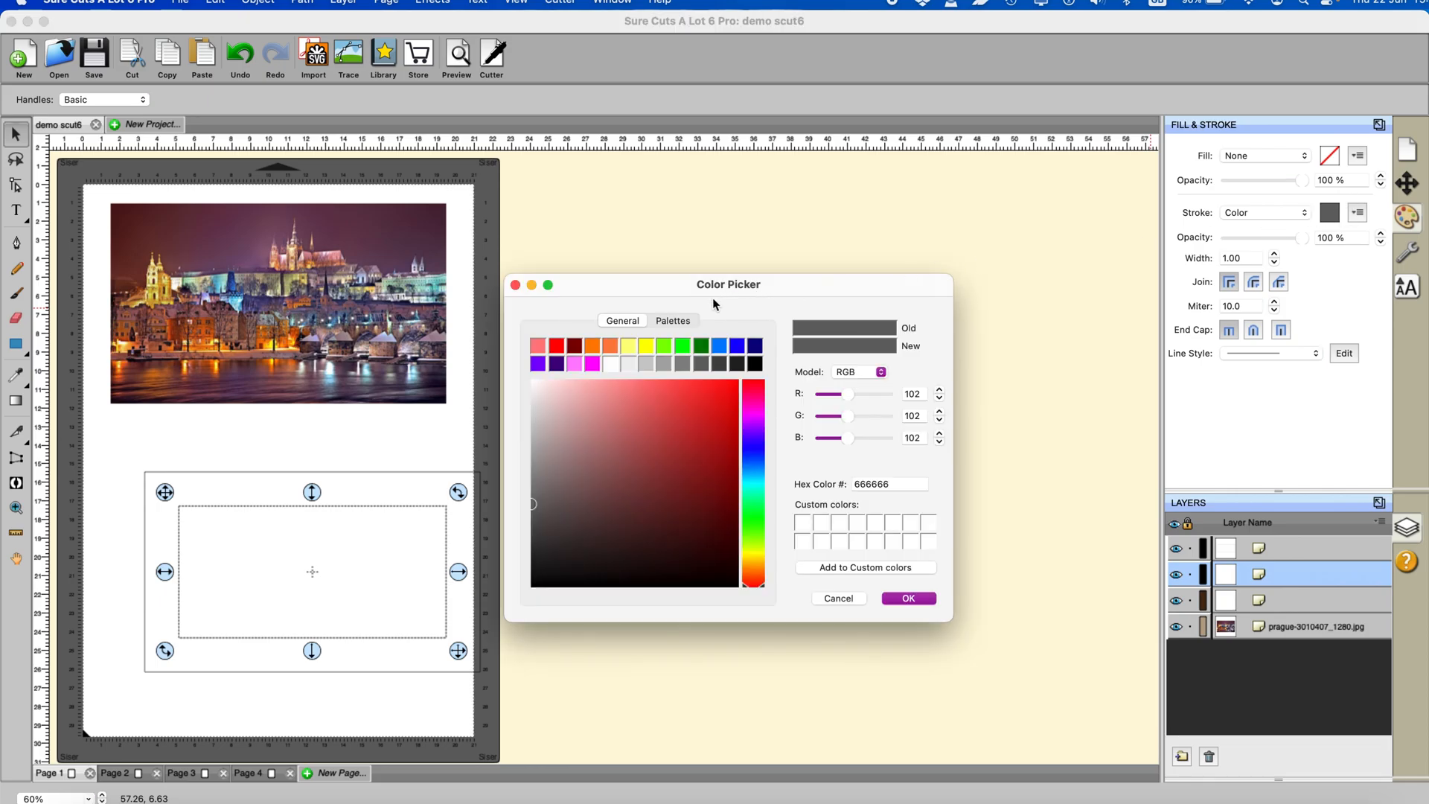
pyautogui.click(613, 362)
pyautogui.click(908, 598)
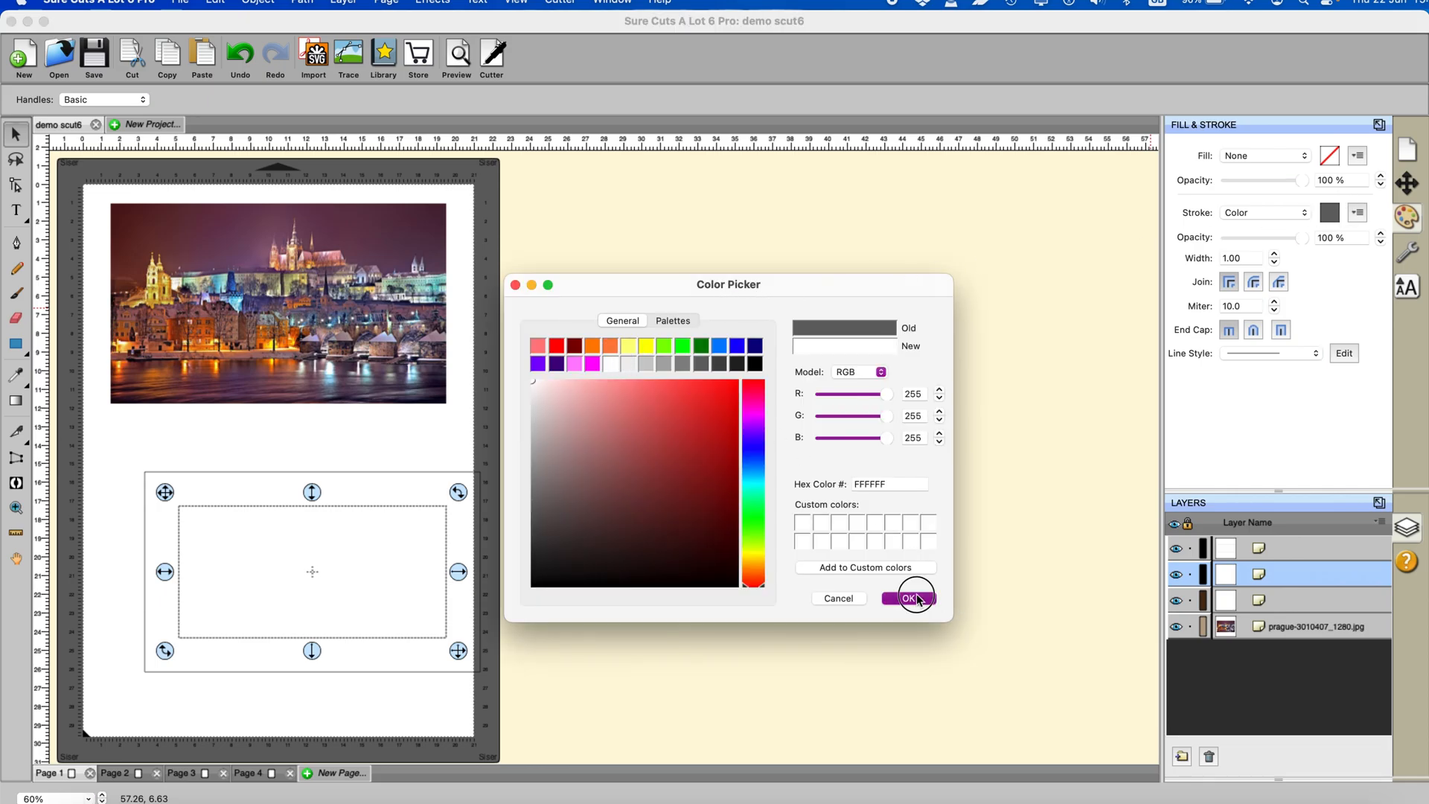
pyautogui.click(1286, 156)
pyautogui.click(1262, 167)
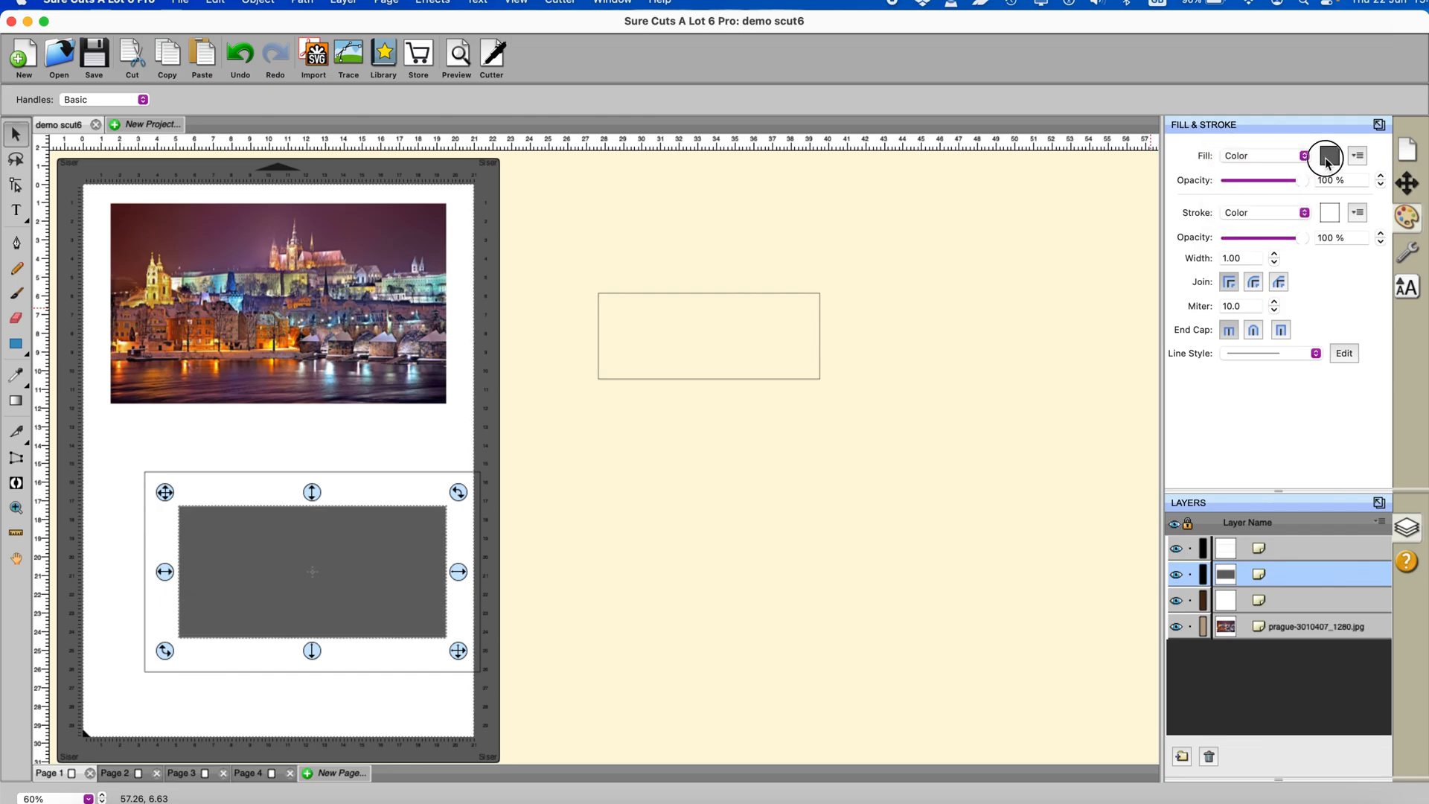
pyautogui.click(1330, 155)
pyautogui.click(610, 365)
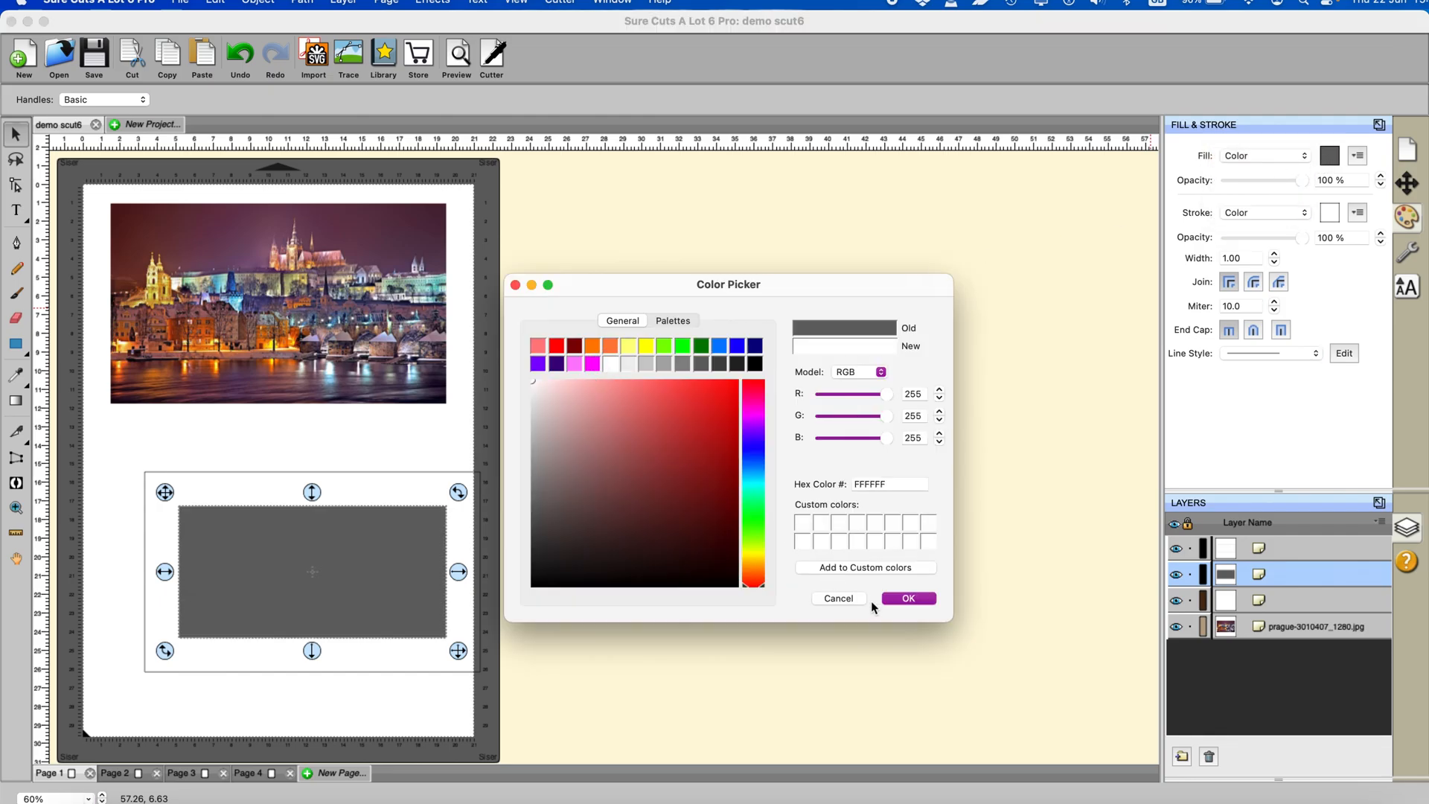
pyautogui.click(908, 598)
# Group the white inner rectangle with the large outer rectangle
pyautogui.moveTo(104, 438); pyautogui.dragTo(574, 734)
pyautogui.rightClick(377, 594)
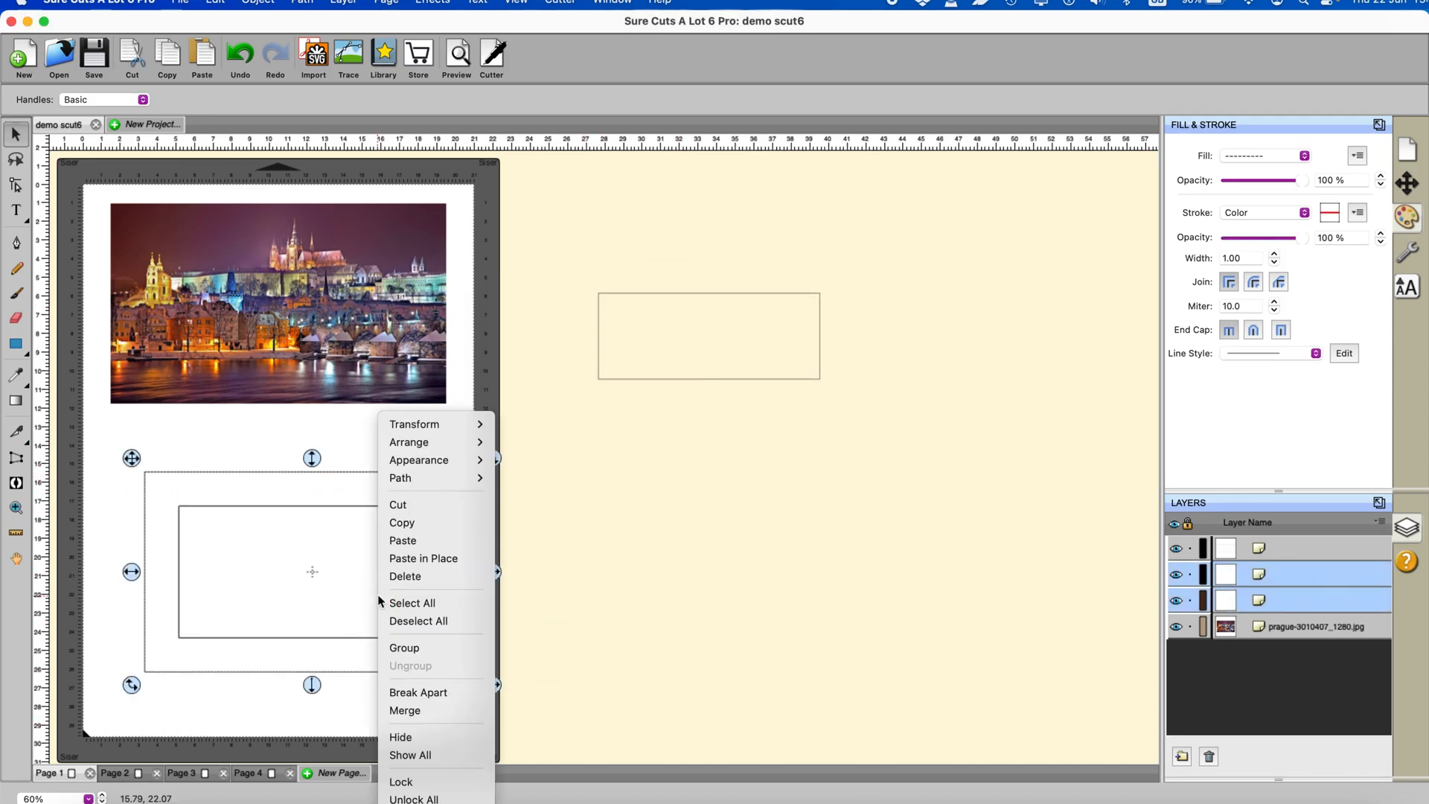
pyautogui.click(405, 647)
# Centre the rectangle group horizontally and vertically over the photo, and group it with the photo
pyautogui.moveTo(389, 593); pyautogui.dragTo(361, 330)
pyautogui.moveTo(64, 163)
pyautogui.mouseDown()
pyautogui.moveTo(405, 183)
pyautogui.moveTo(527, 505)
pyautogui.mouseUp()
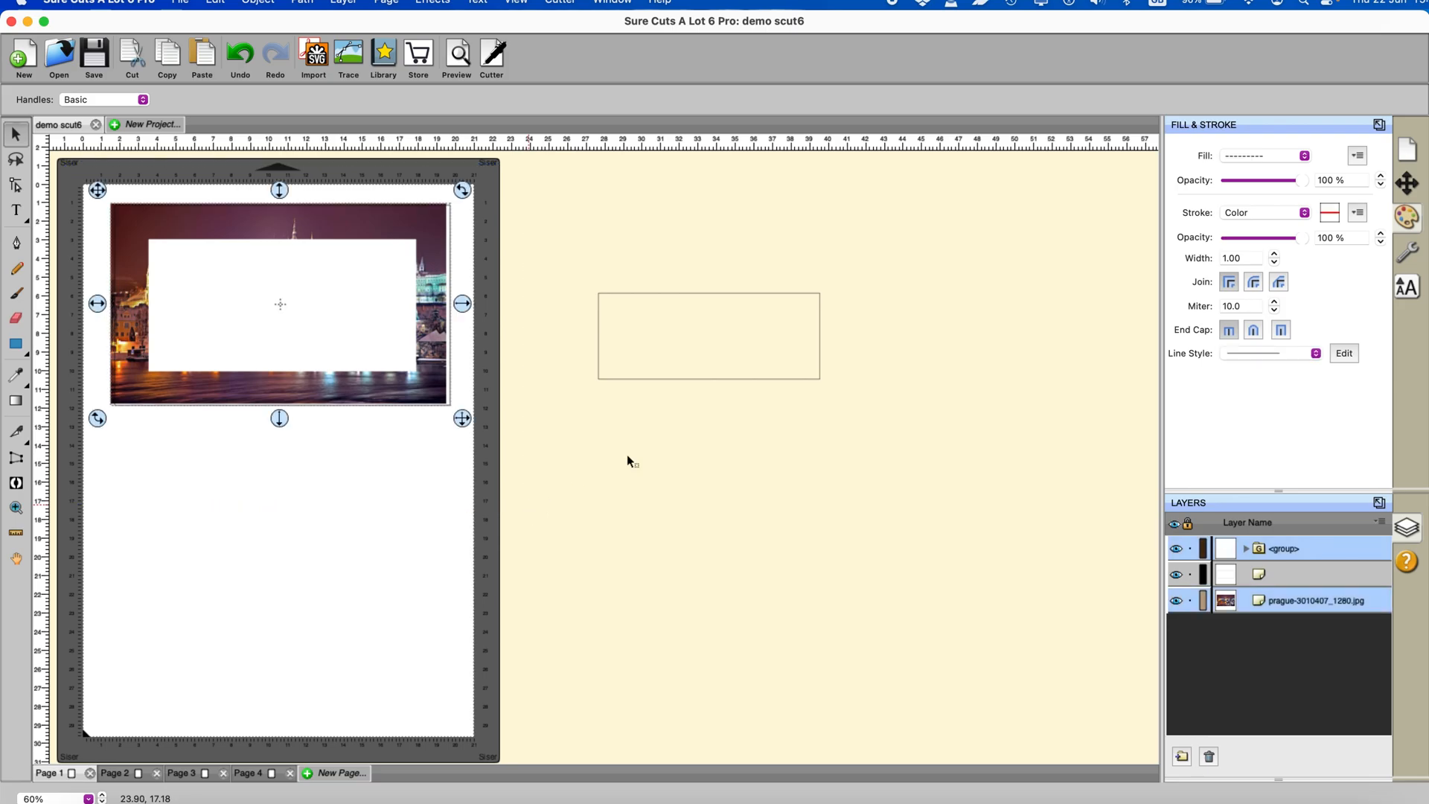
pyautogui.click(1407, 182)
pyautogui.click(1256, 235)
pyautogui.click(1256, 261)
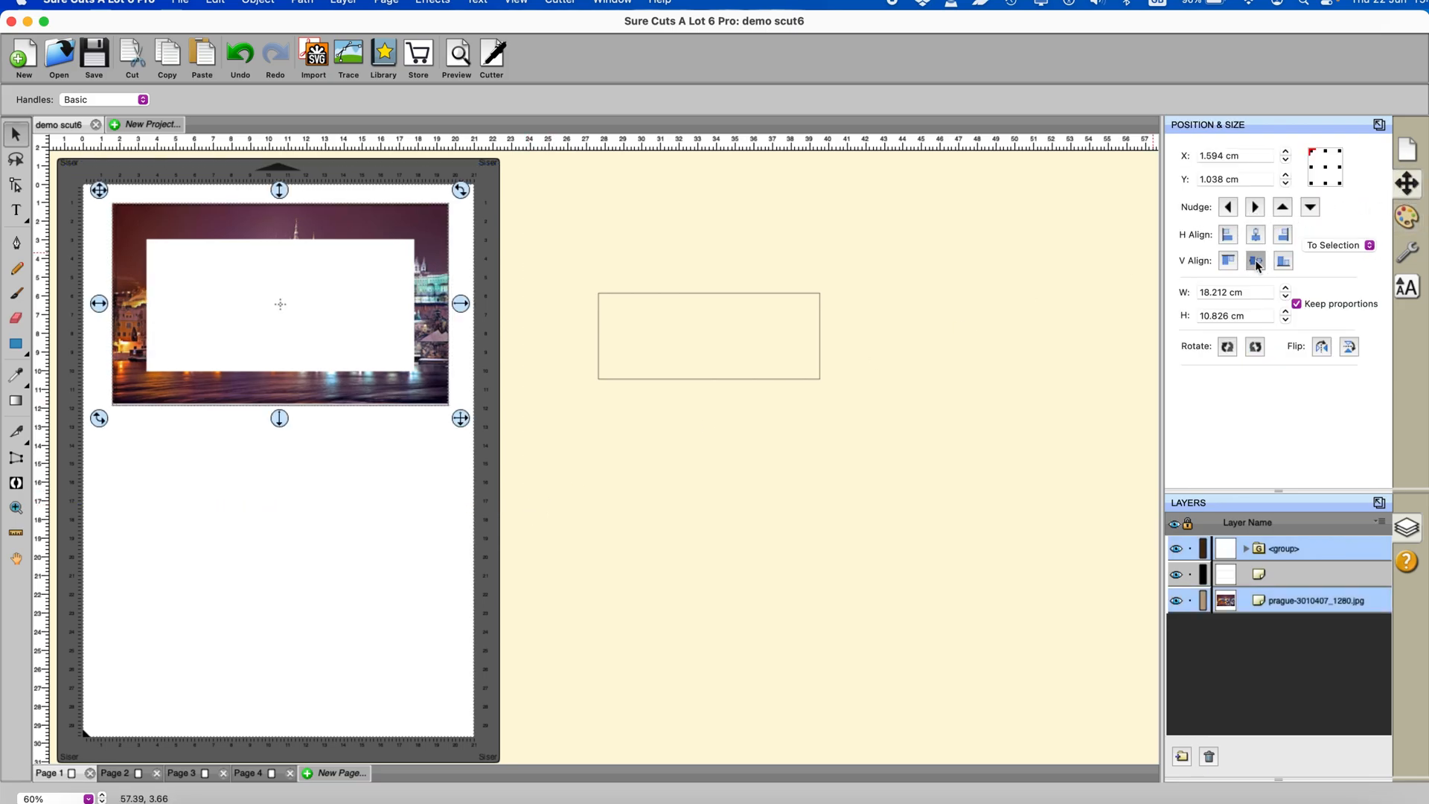
pyautogui.rightClick(444, 329)
pyautogui.click(477, 556)
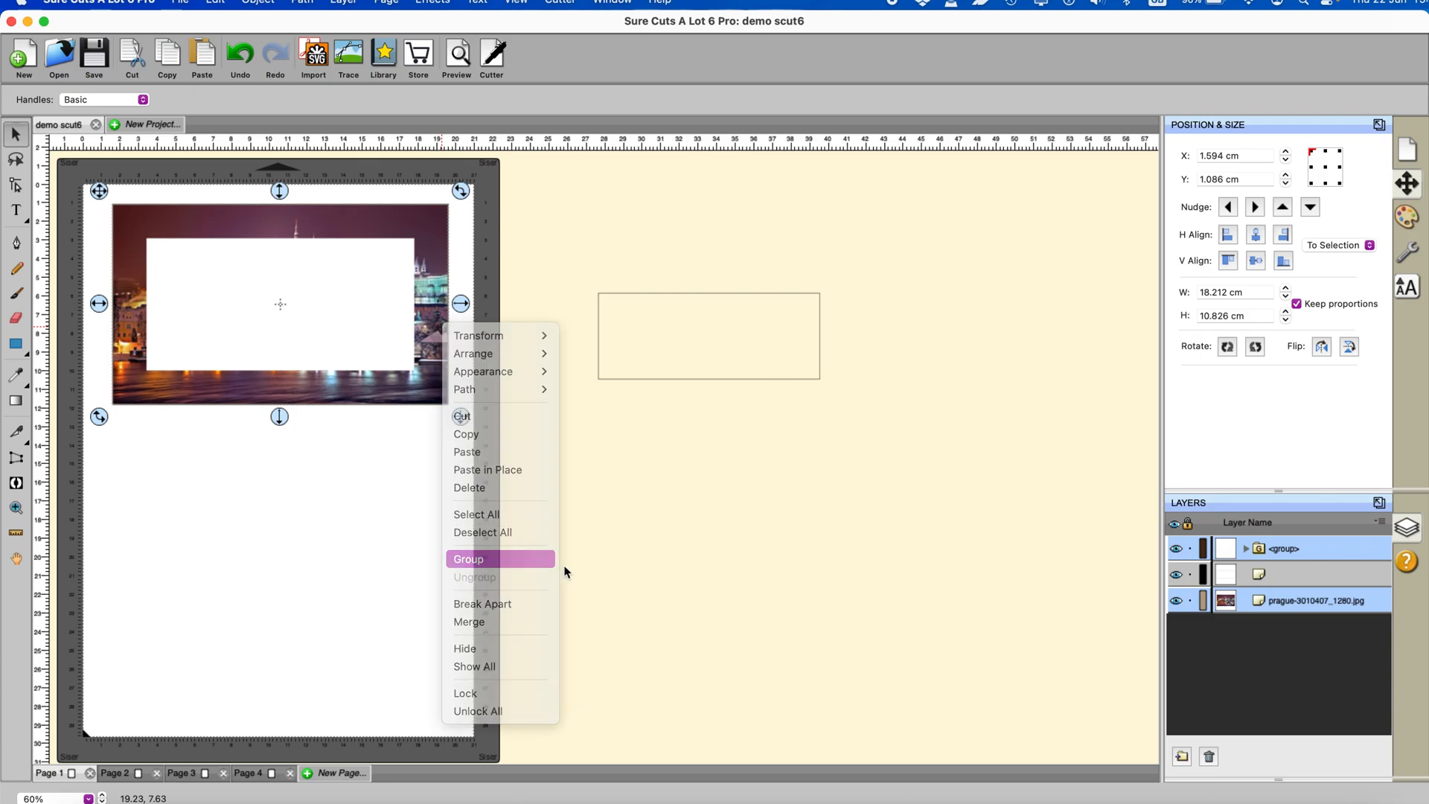
# Preview page 1, examining the printable content and the cut lines separately
pyautogui.click(459, 56)
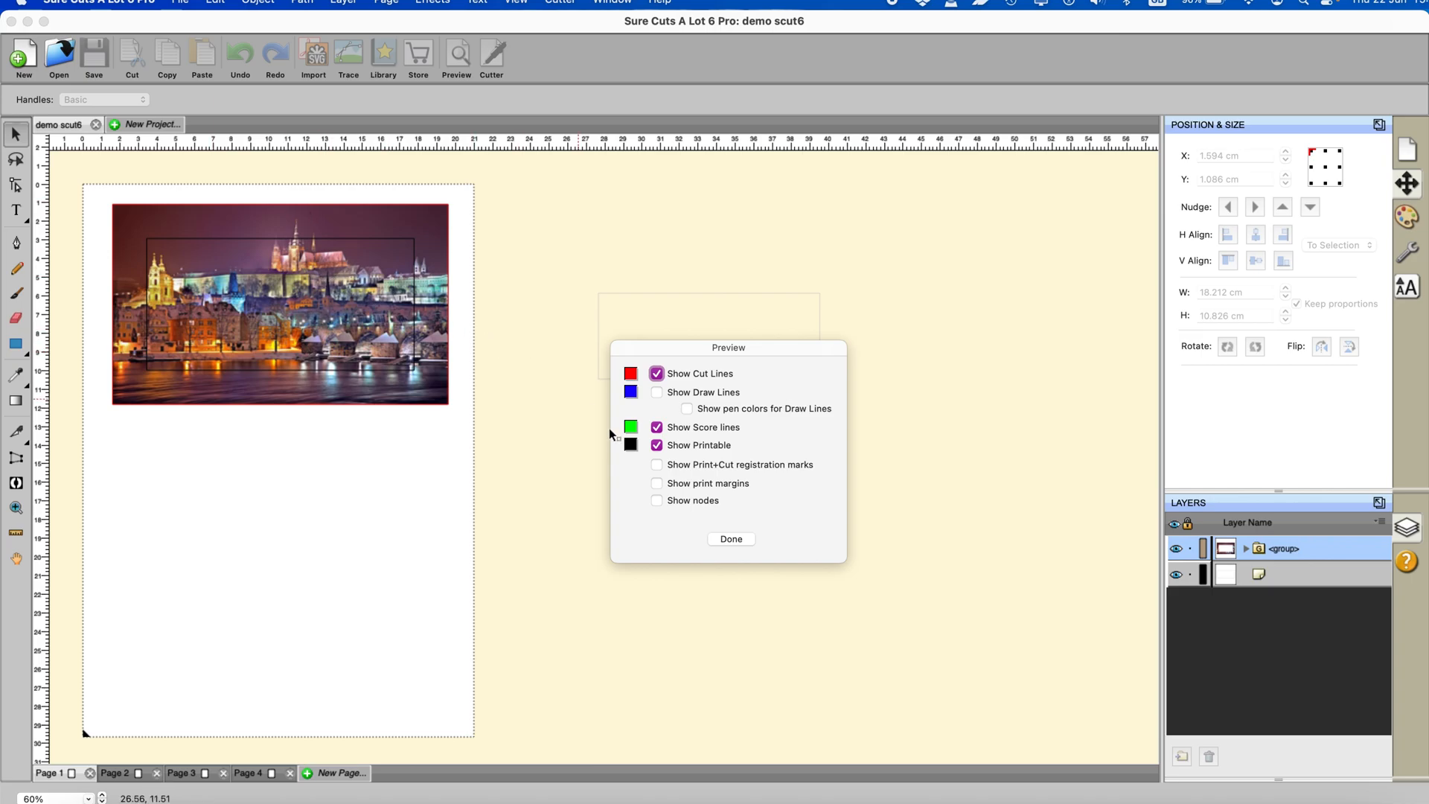
pyautogui.click(657, 373)
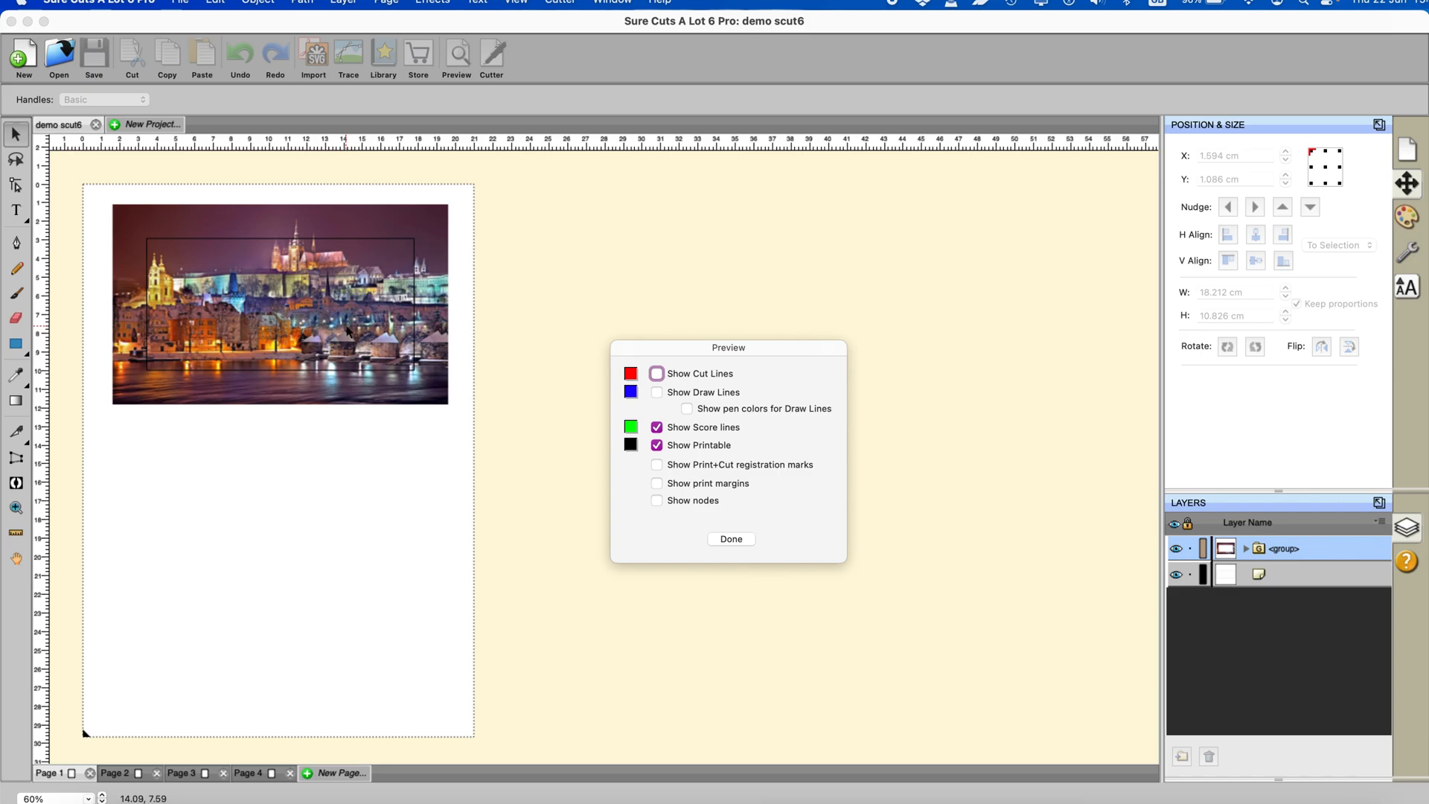
pyautogui.click(656, 447)
pyautogui.click(656, 374)
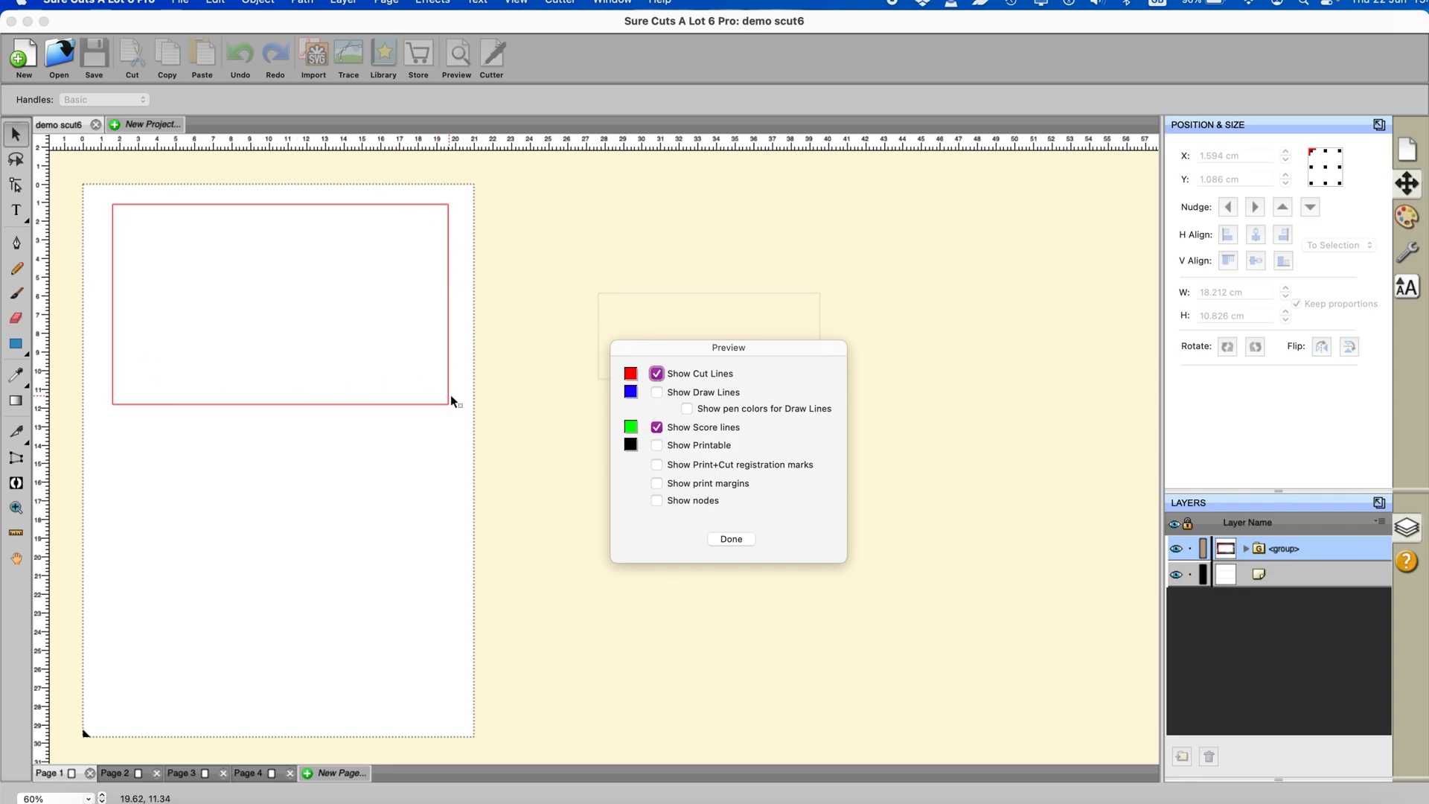
pyautogui.click(730, 539)
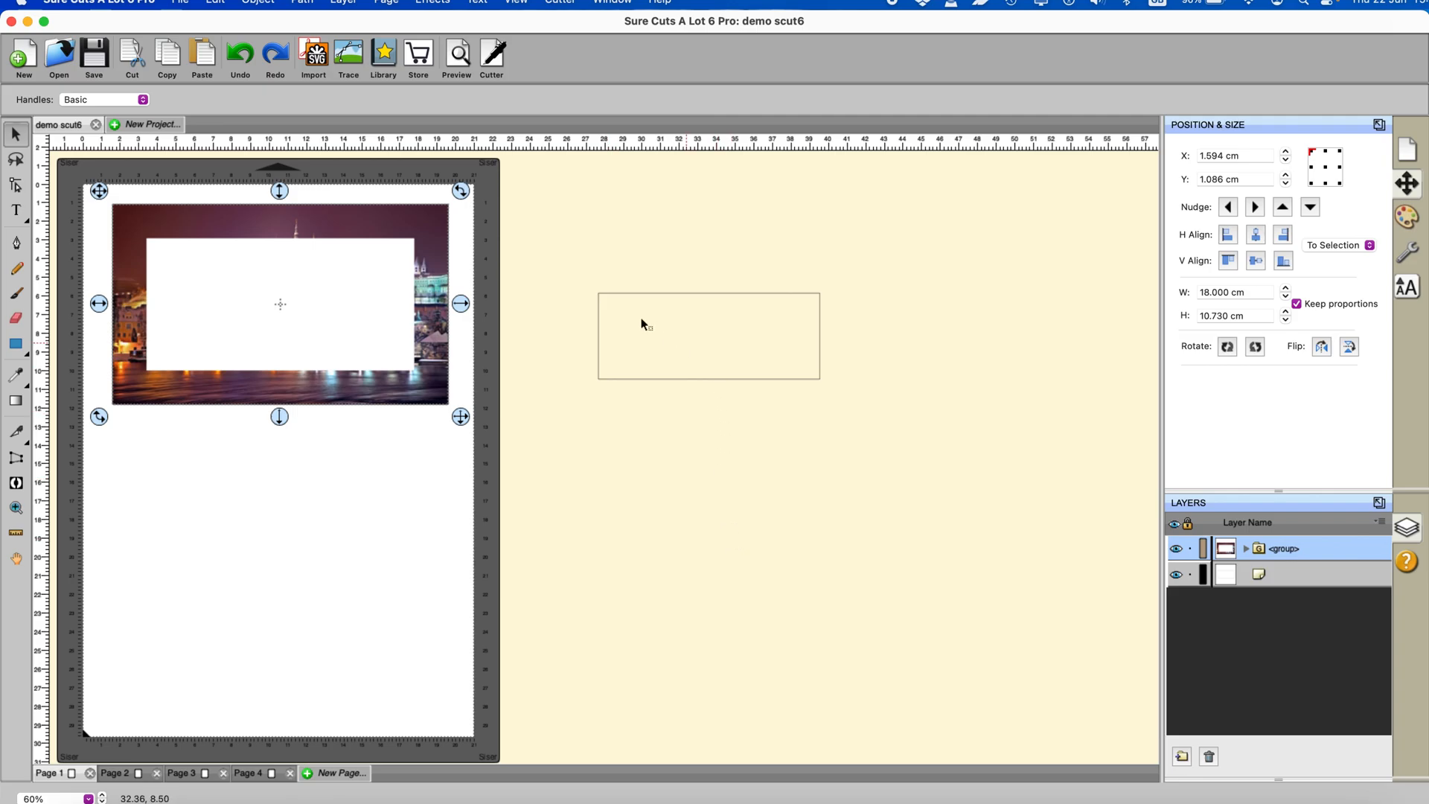
# Delete the unused small rectangle beside page 1 and switch to page 2
pyautogui.moveTo(571, 262); pyautogui.dragTo(906, 491)
pyautogui.press('Delete')
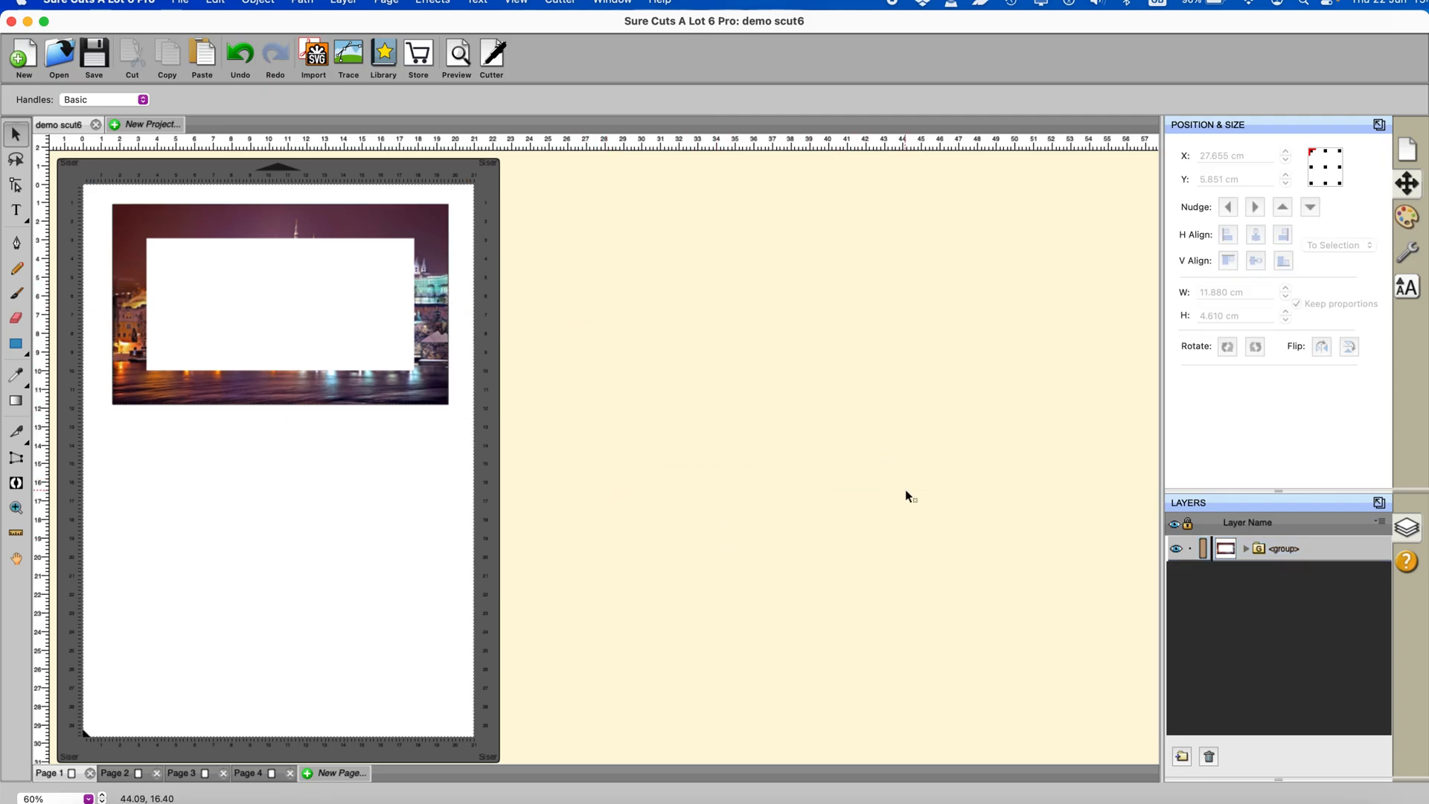
pyautogui.click(115, 774)
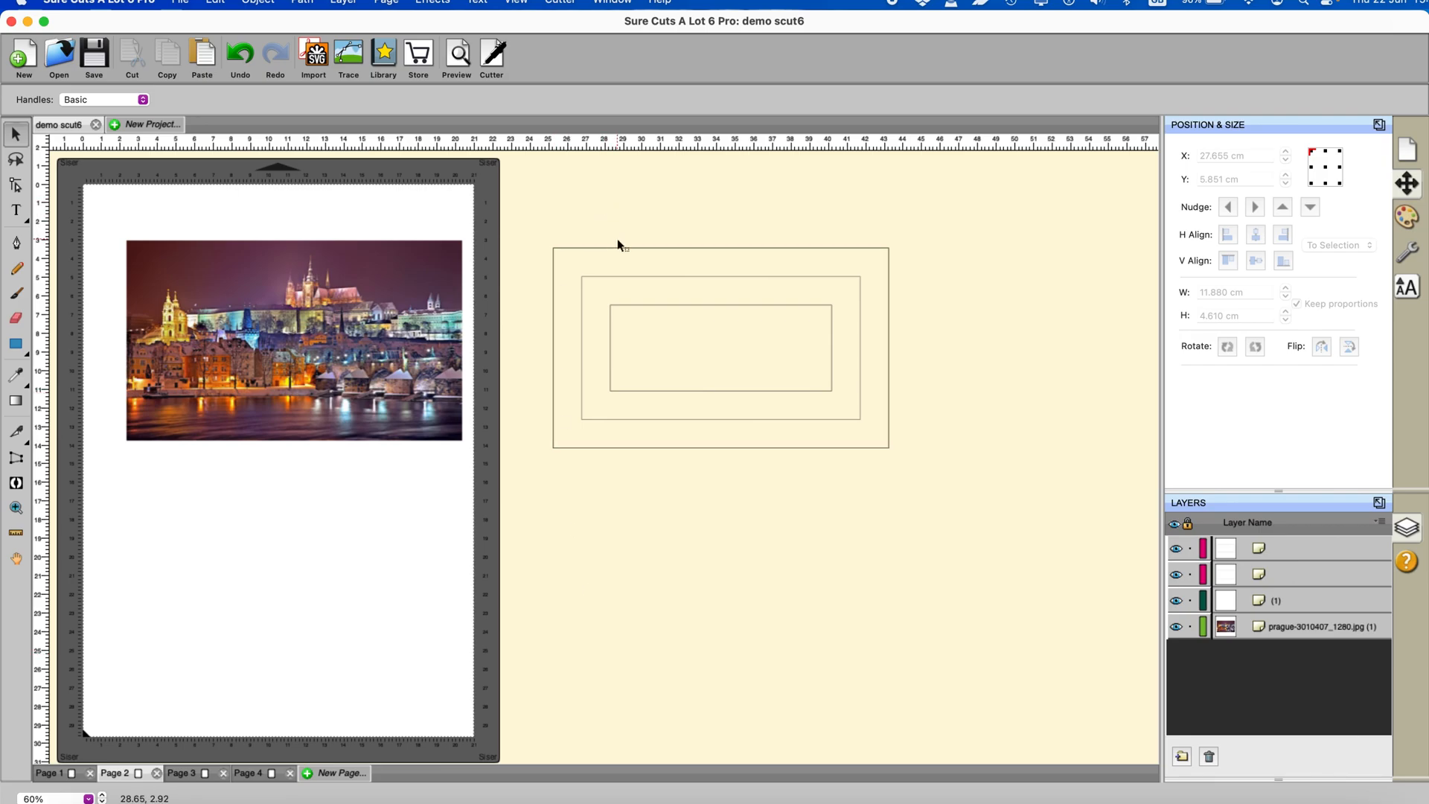
# Move the large rectangle out of the way below and centre the medium rectangle over the photo on page 2
pyautogui.moveTo(621, 253); pyautogui.dragTo(660, 611)
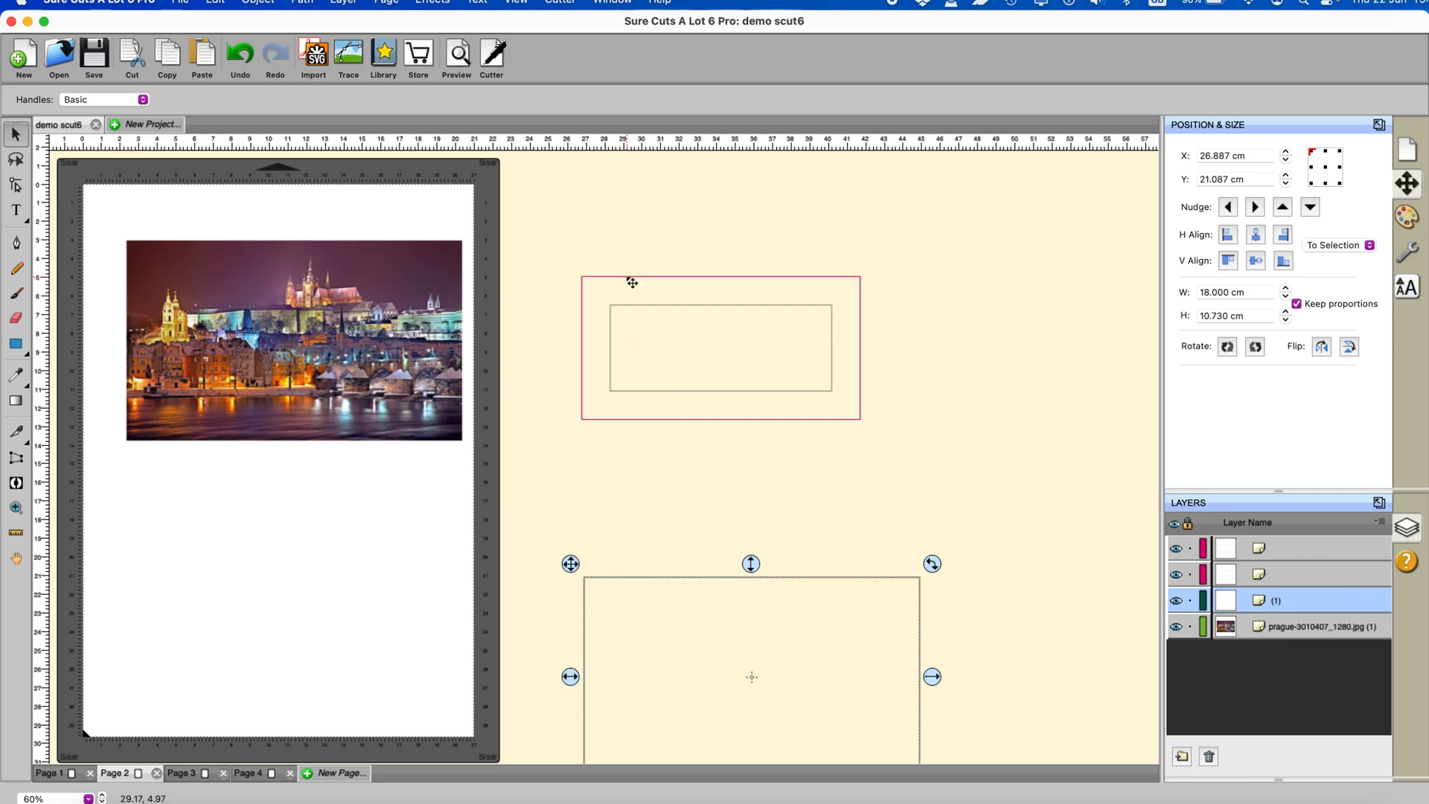
pyautogui.moveTo(632, 283); pyautogui.dragTo(203, 265)
pyautogui.moveTo(93, 205); pyautogui.dragTo(519, 542)
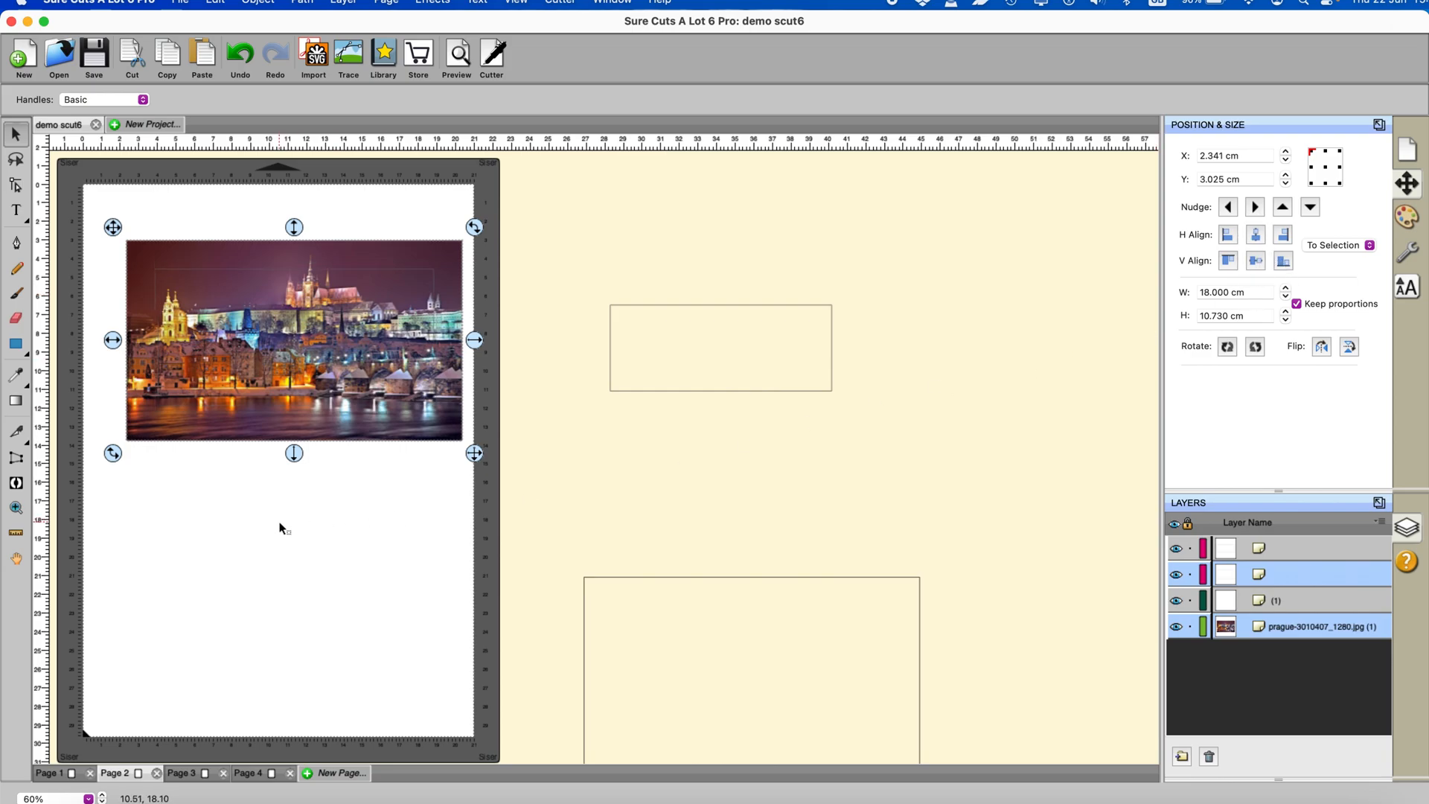
# Clip the page 2 photo to the medium rectangle using Set Clip Path
pyautogui.click(258, 3)
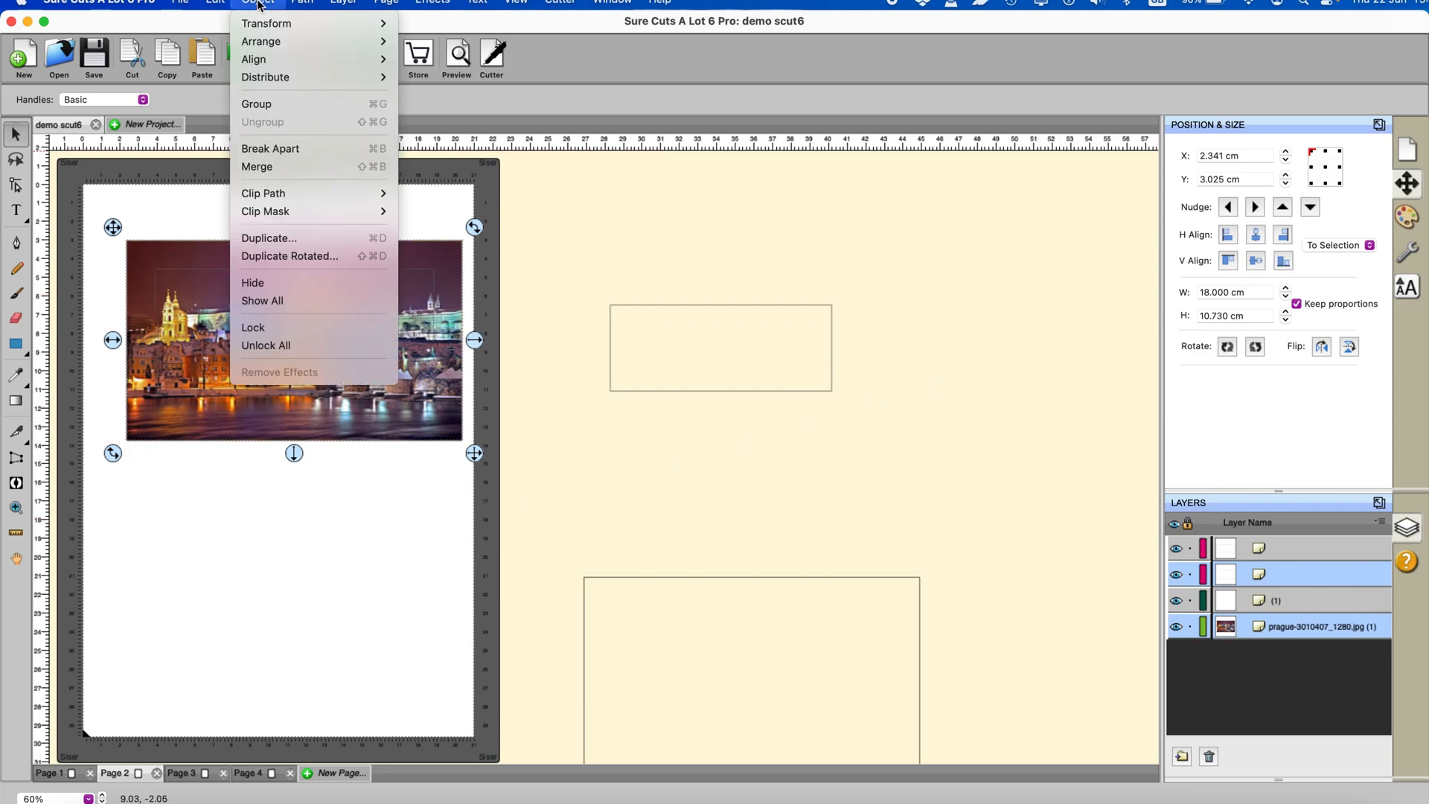
pyautogui.moveTo(255, 193)
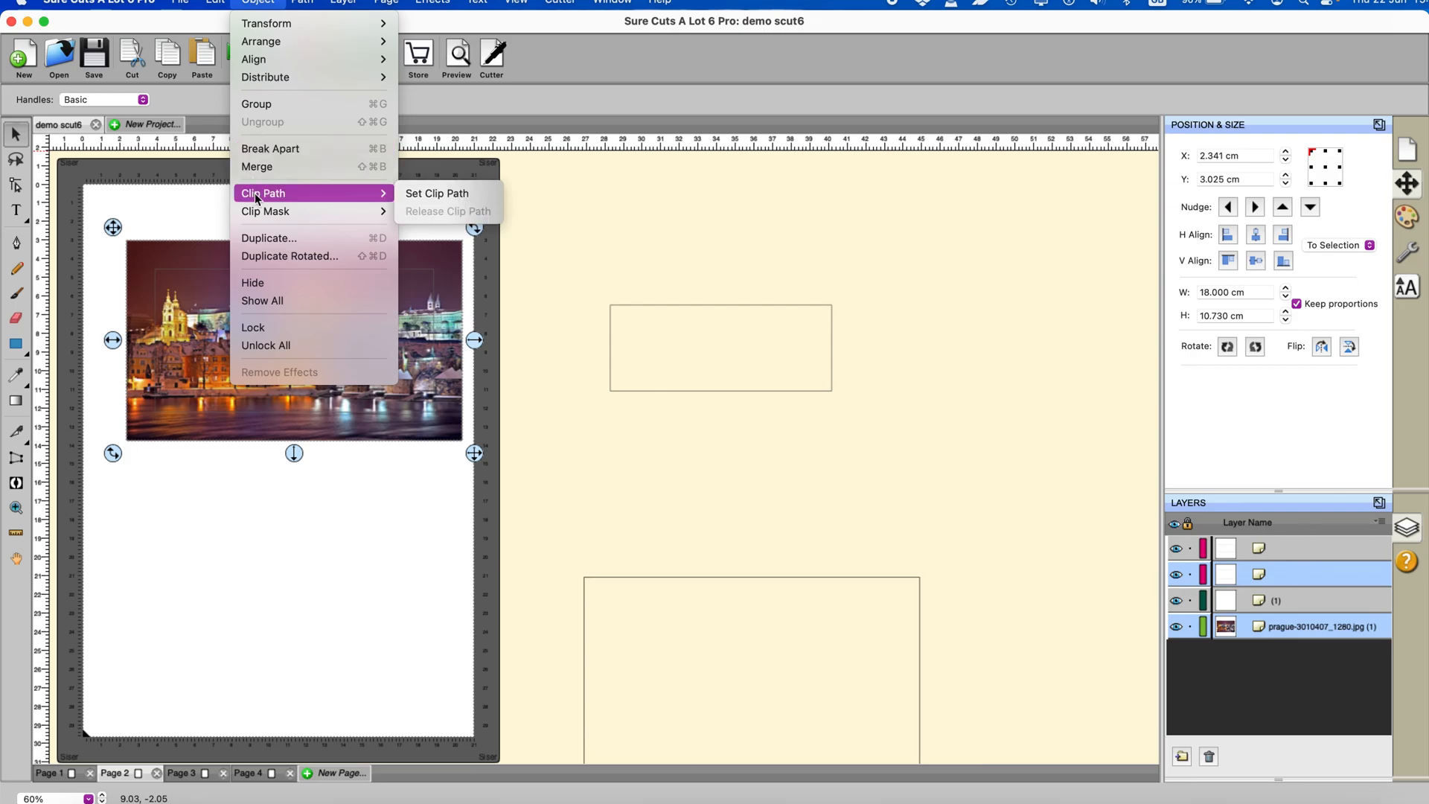
pyautogui.click(412, 192)
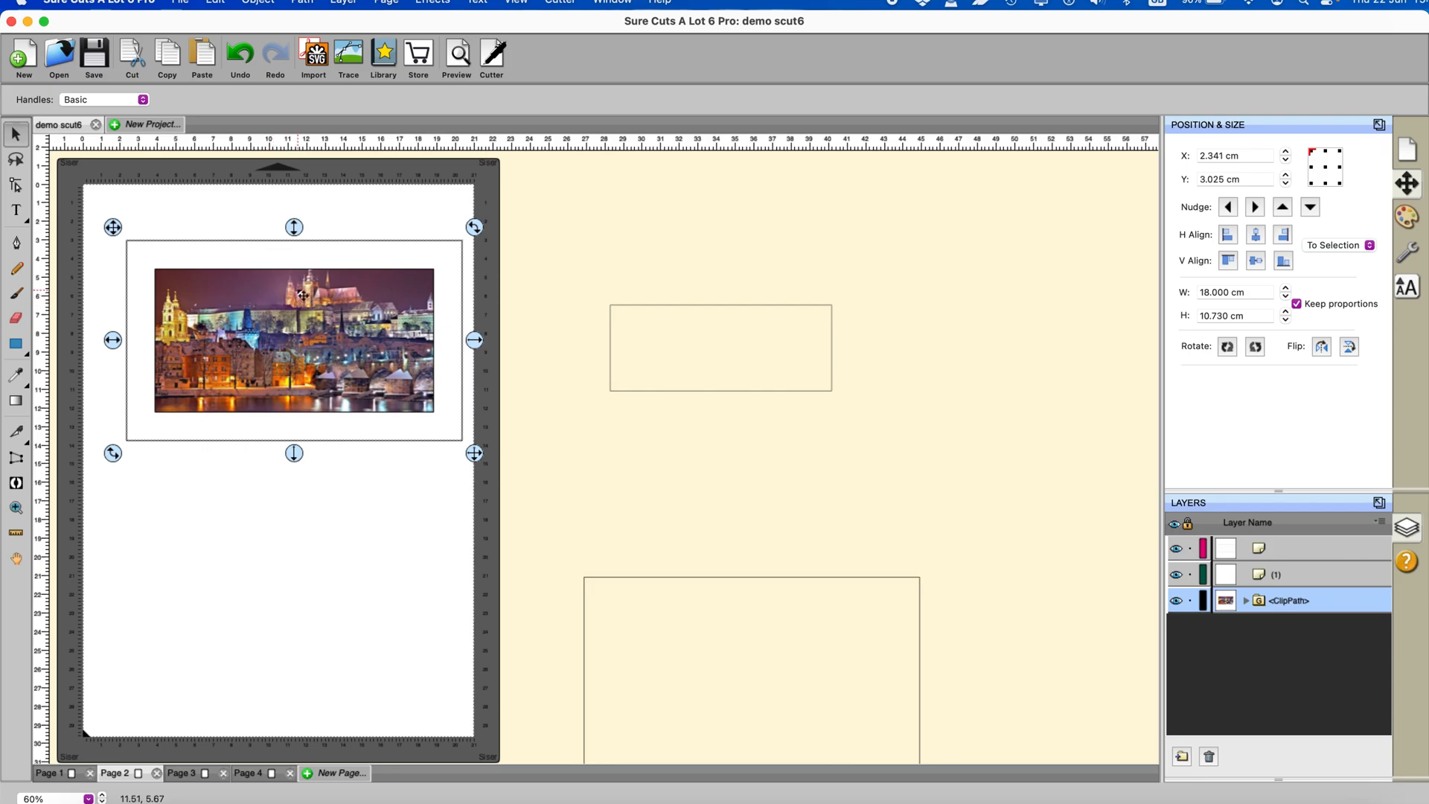
# Inset the small rectangle with a regular path offset of 0.300 cm, keeping only the inner outline
pyautogui.click(640, 307)
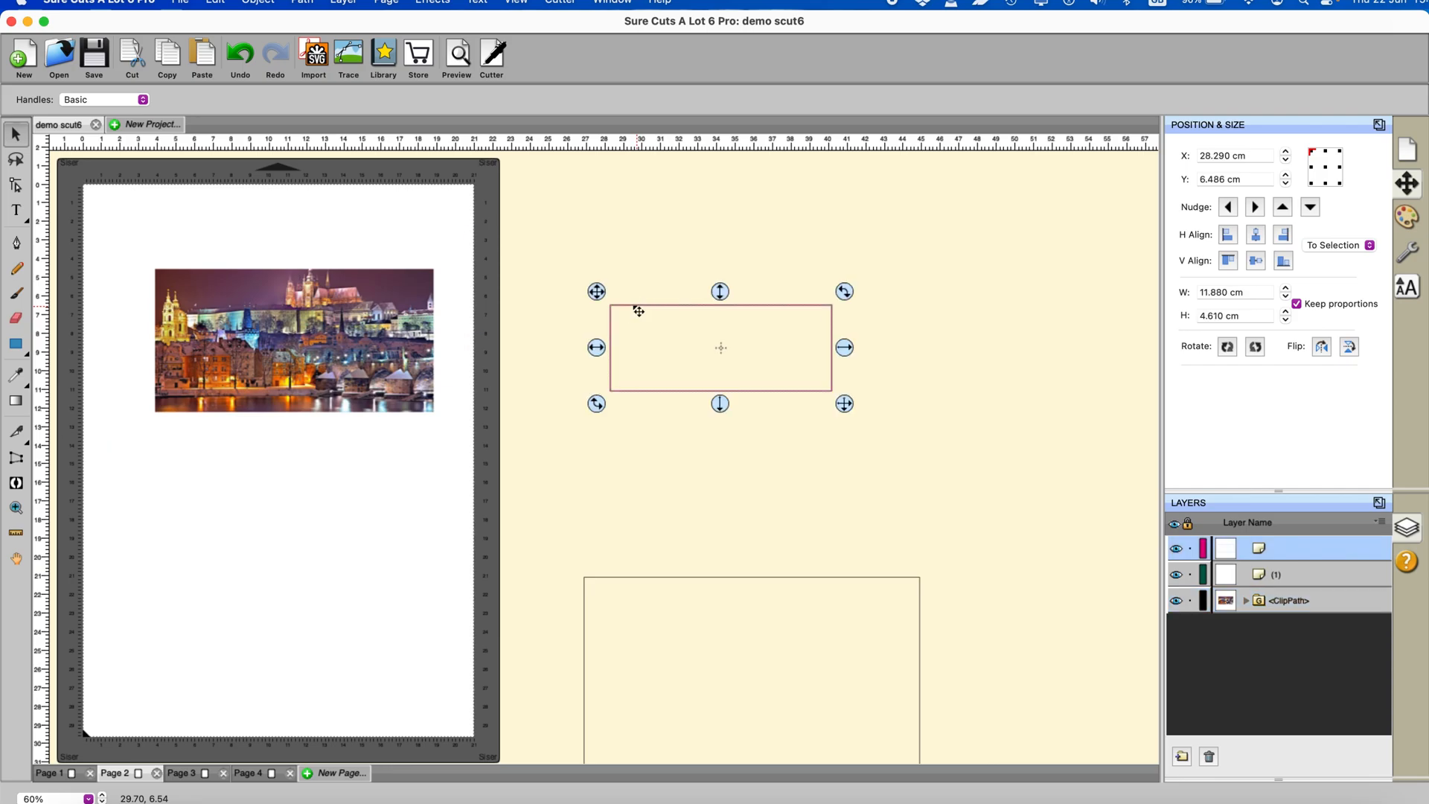
pyautogui.click(302, 3)
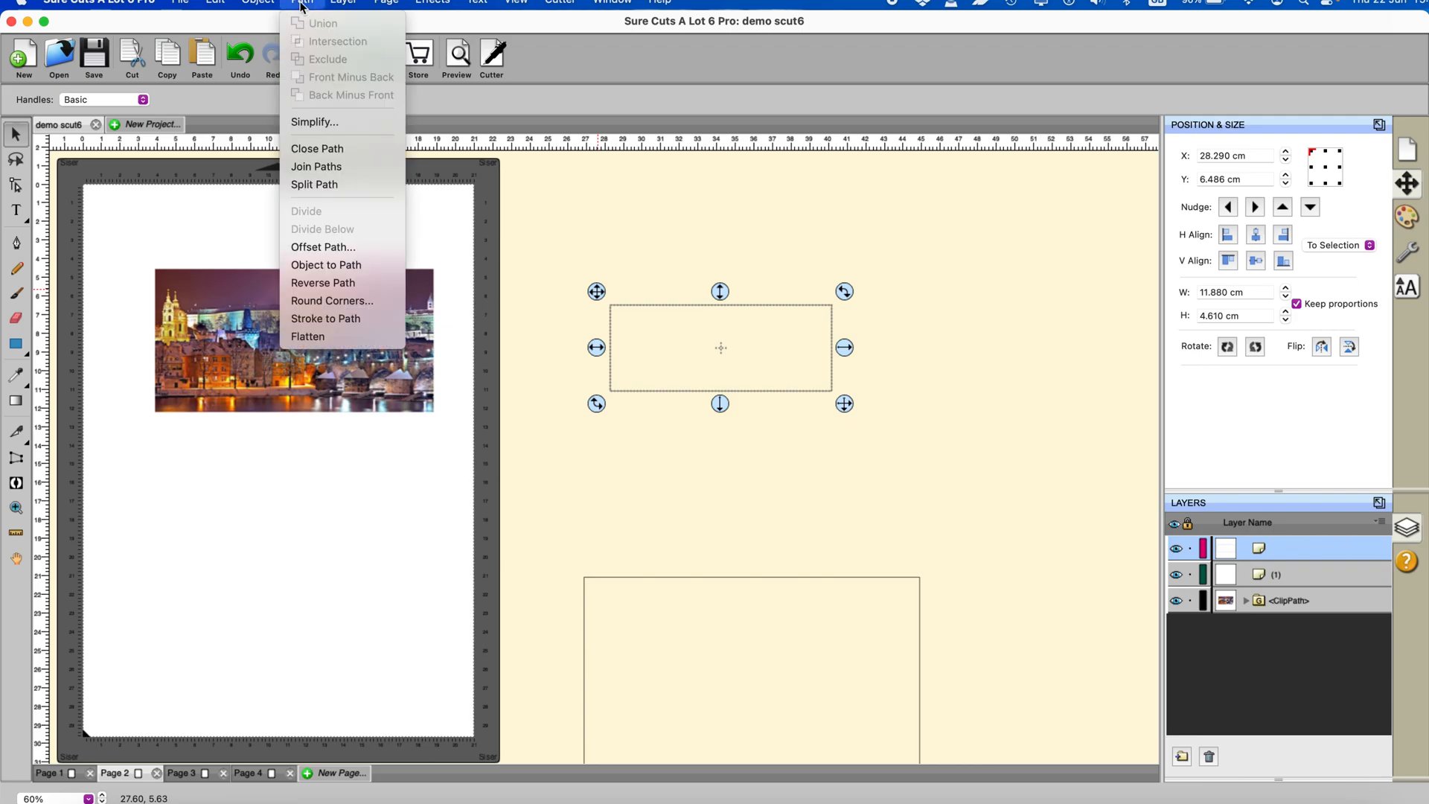
pyautogui.click(316, 247)
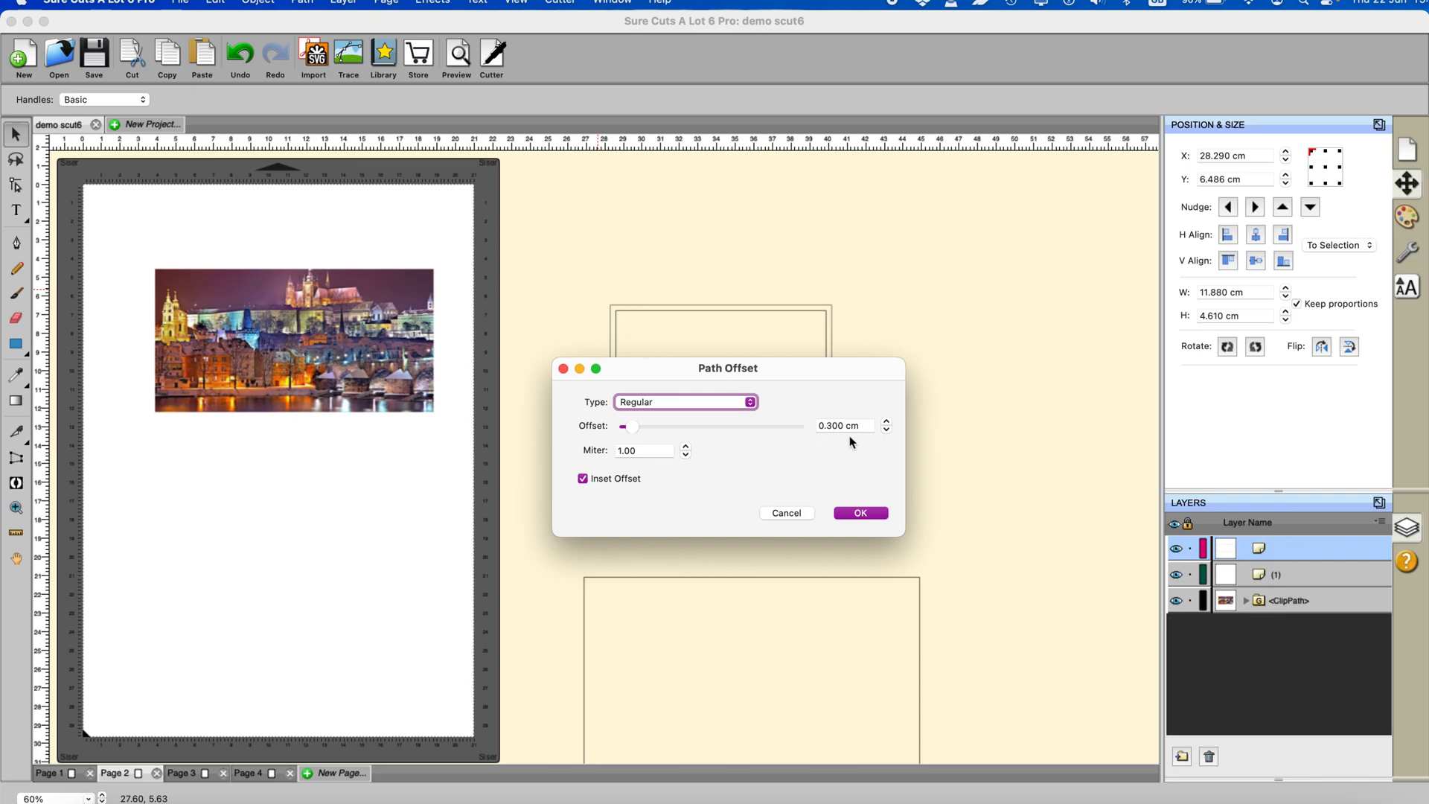
pyautogui.click(868, 512)
pyautogui.click(735, 313)
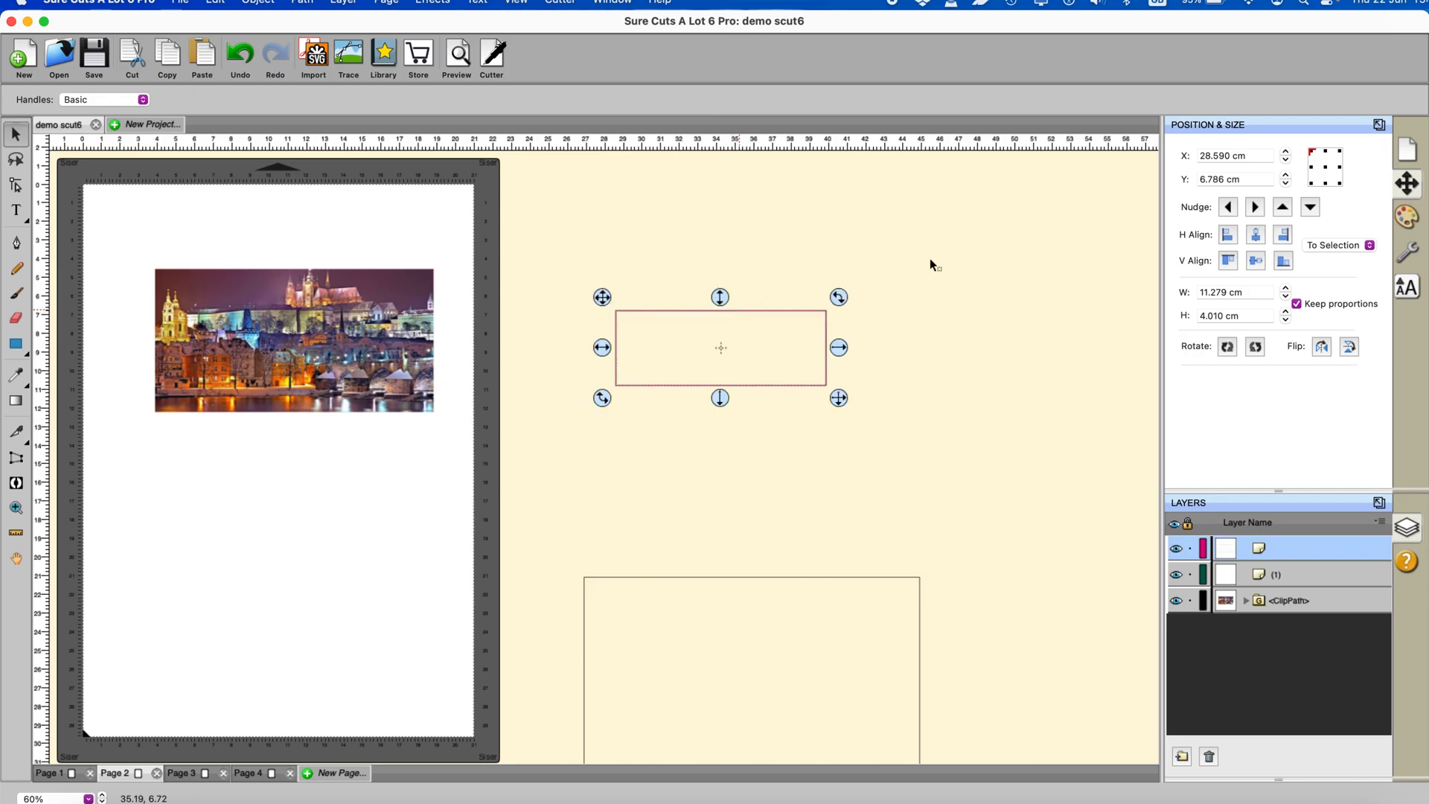
# Set the inset rectangle's cut line type to (Print+Cut) Print Only
pyautogui.click(1408, 255)
pyautogui.click(1336, 251)
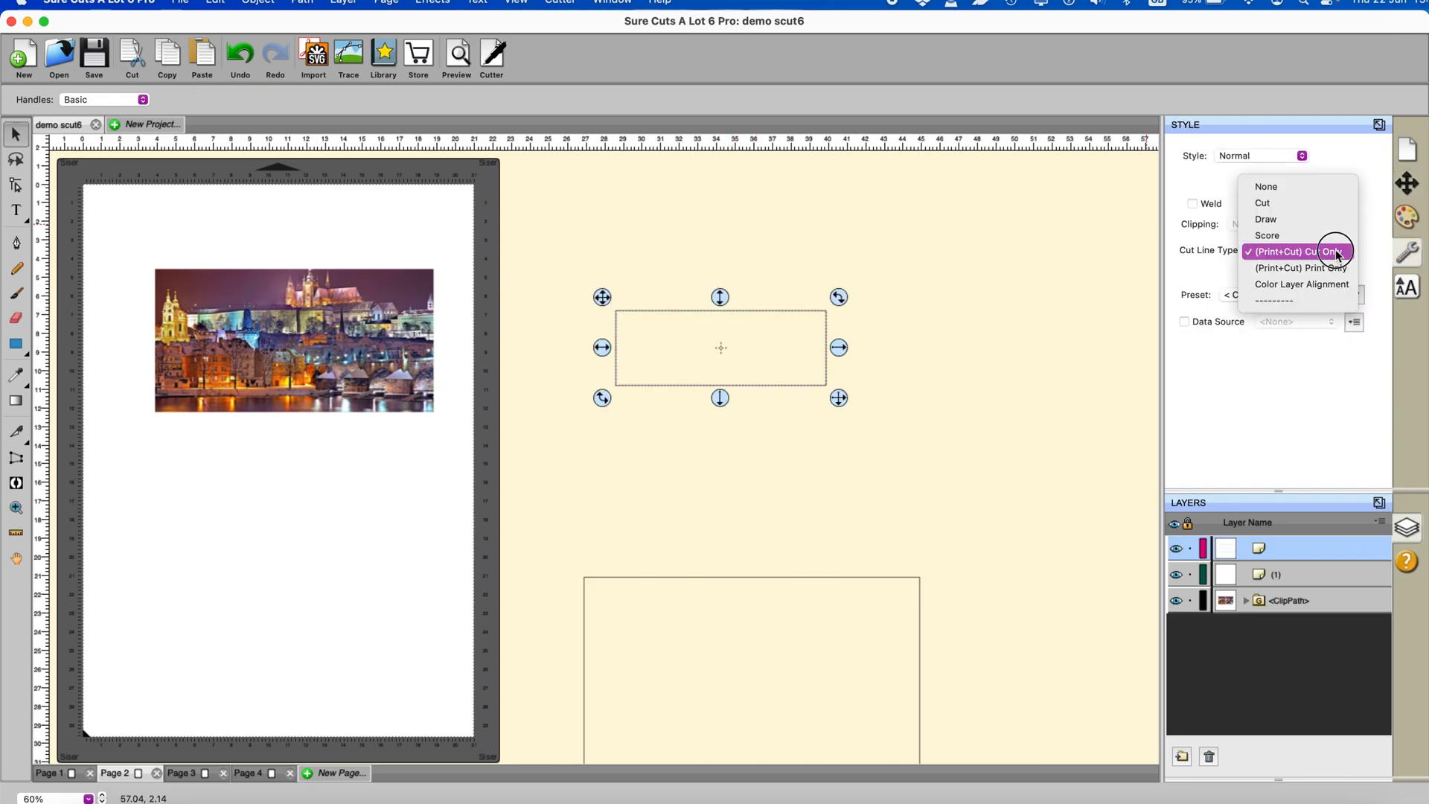
pyautogui.click(1337, 268)
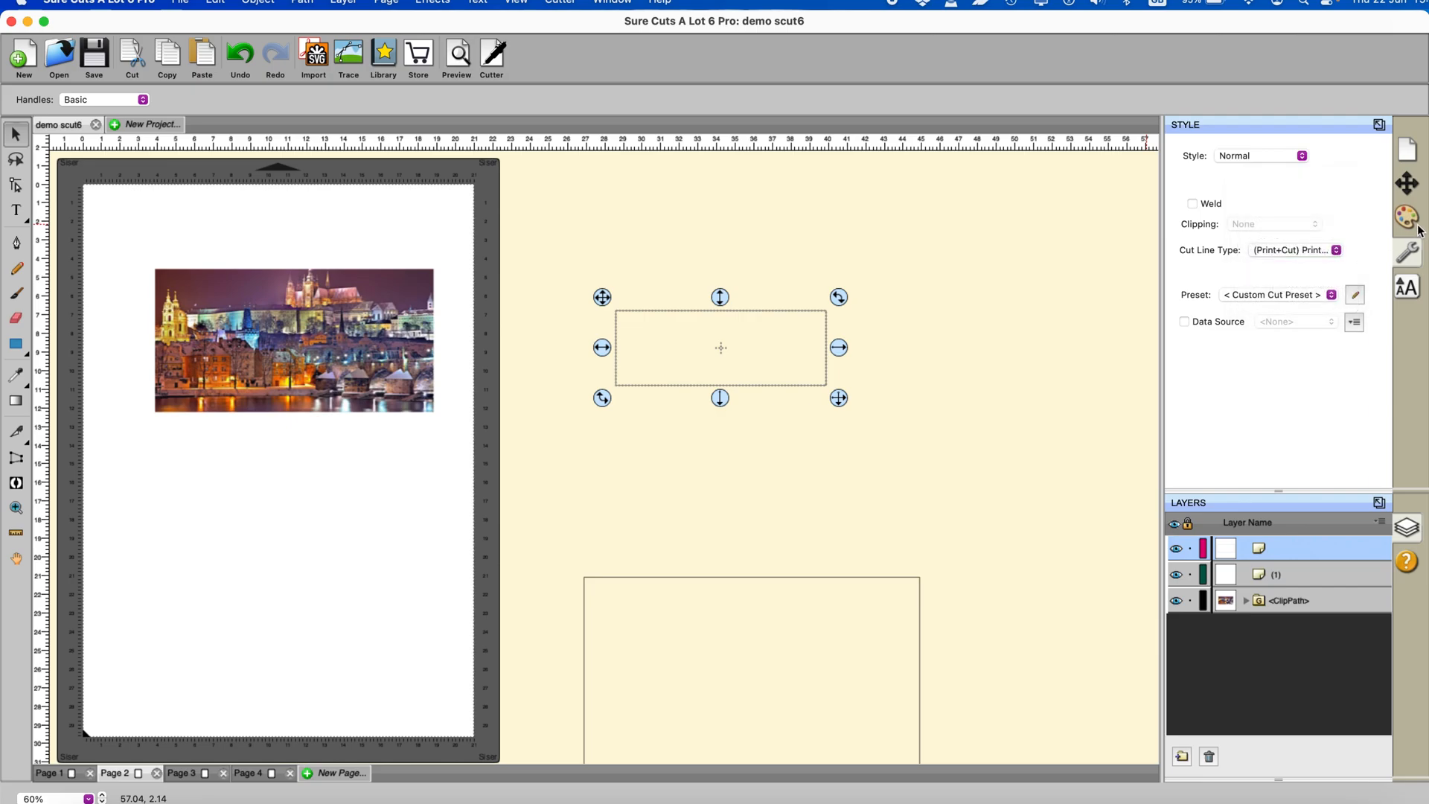
# Give the inset rectangle a white stroke and a solid white fill (FFFFFF)
pyautogui.click(1406, 217)
pyautogui.click(1336, 213)
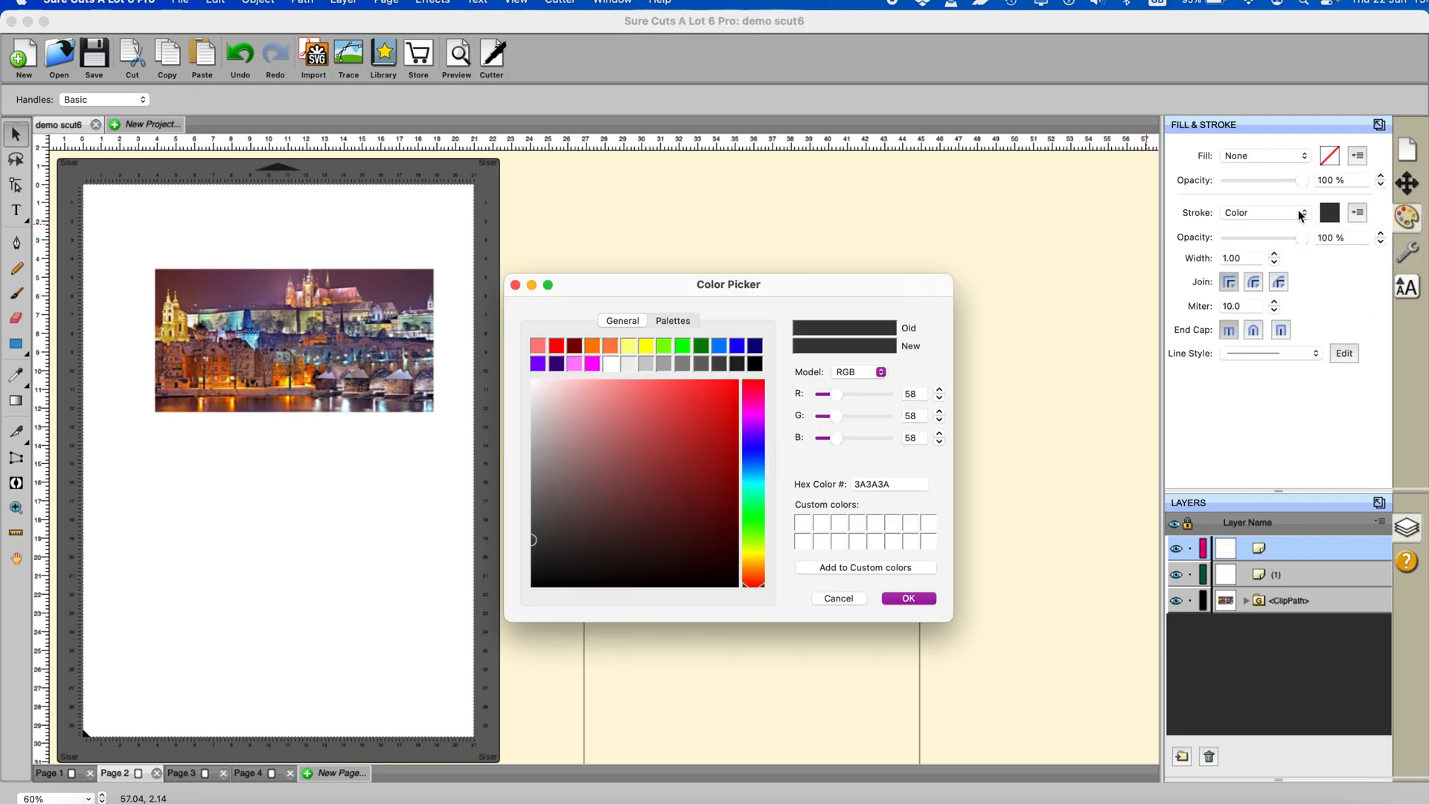
pyautogui.click(610, 363)
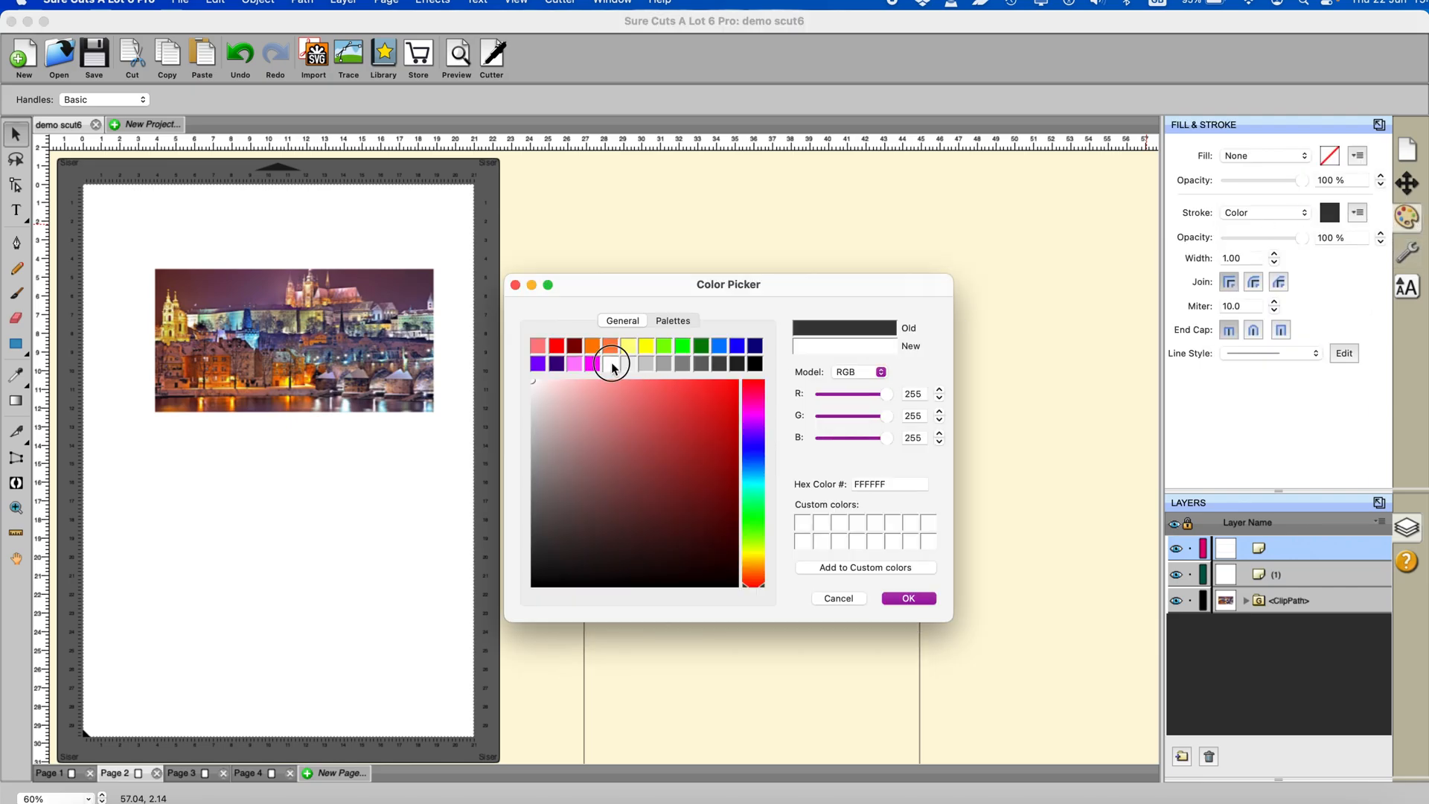
pyautogui.click(914, 598)
pyautogui.click(1303, 158)
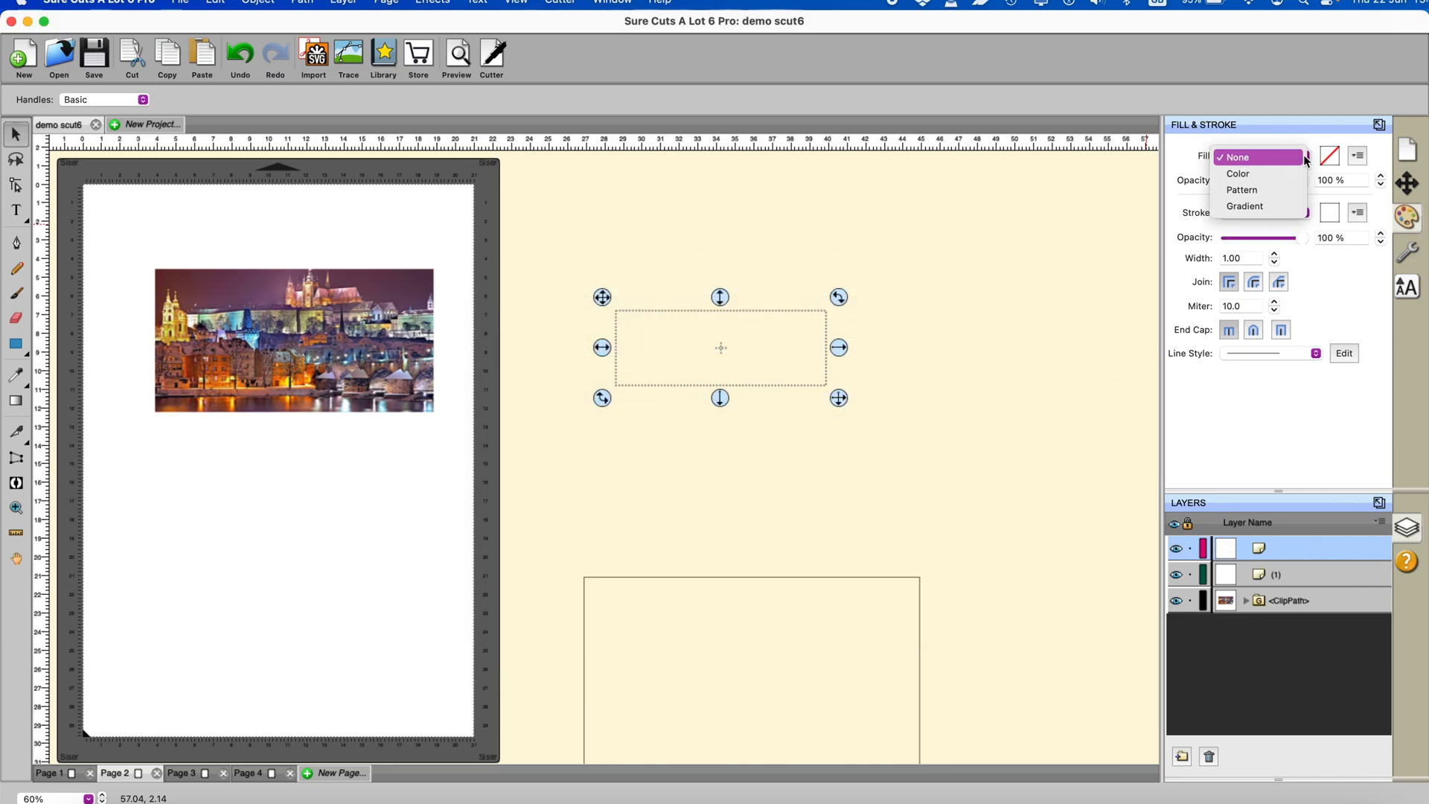
pyautogui.click(1264, 173)
pyautogui.click(1329, 155)
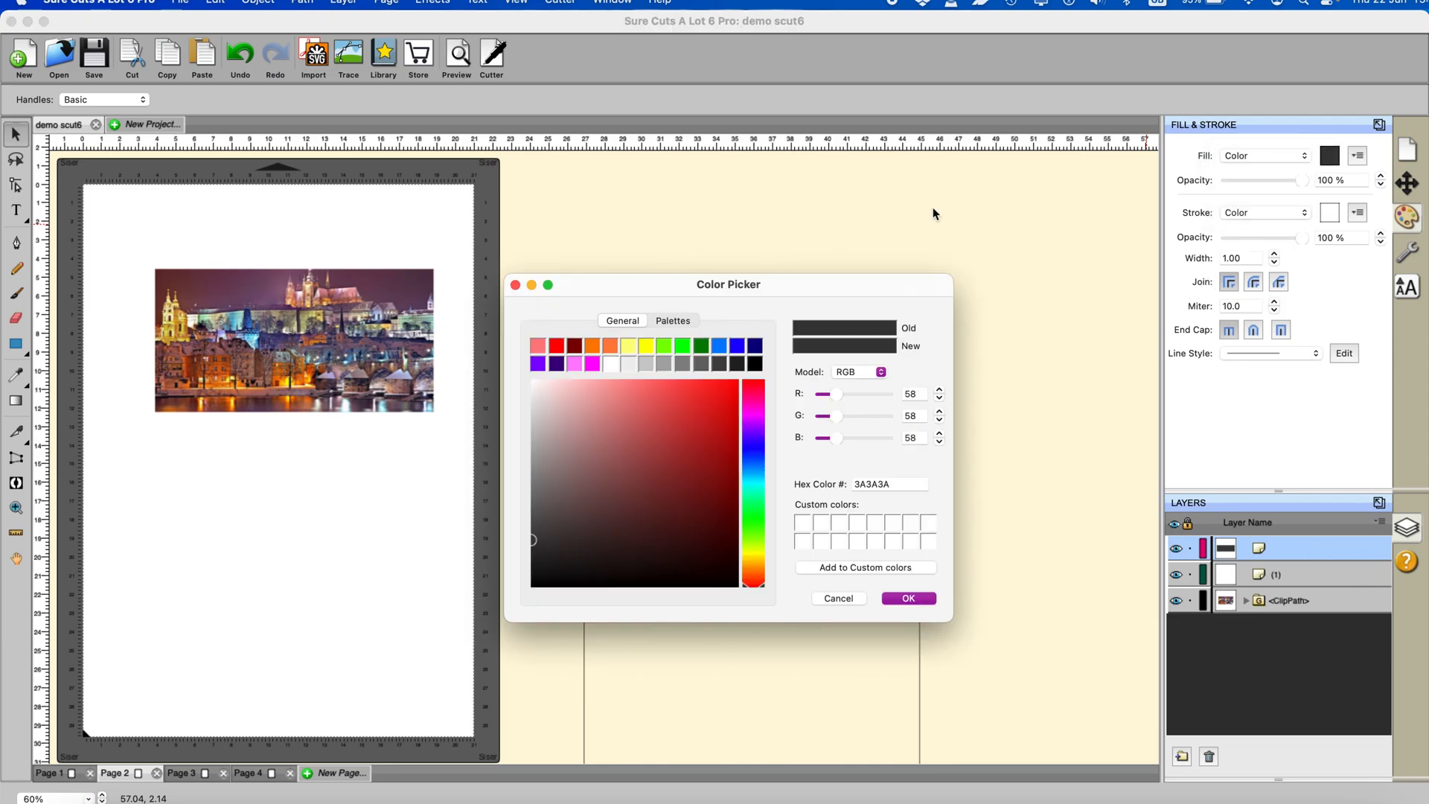
pyautogui.click(608, 364)
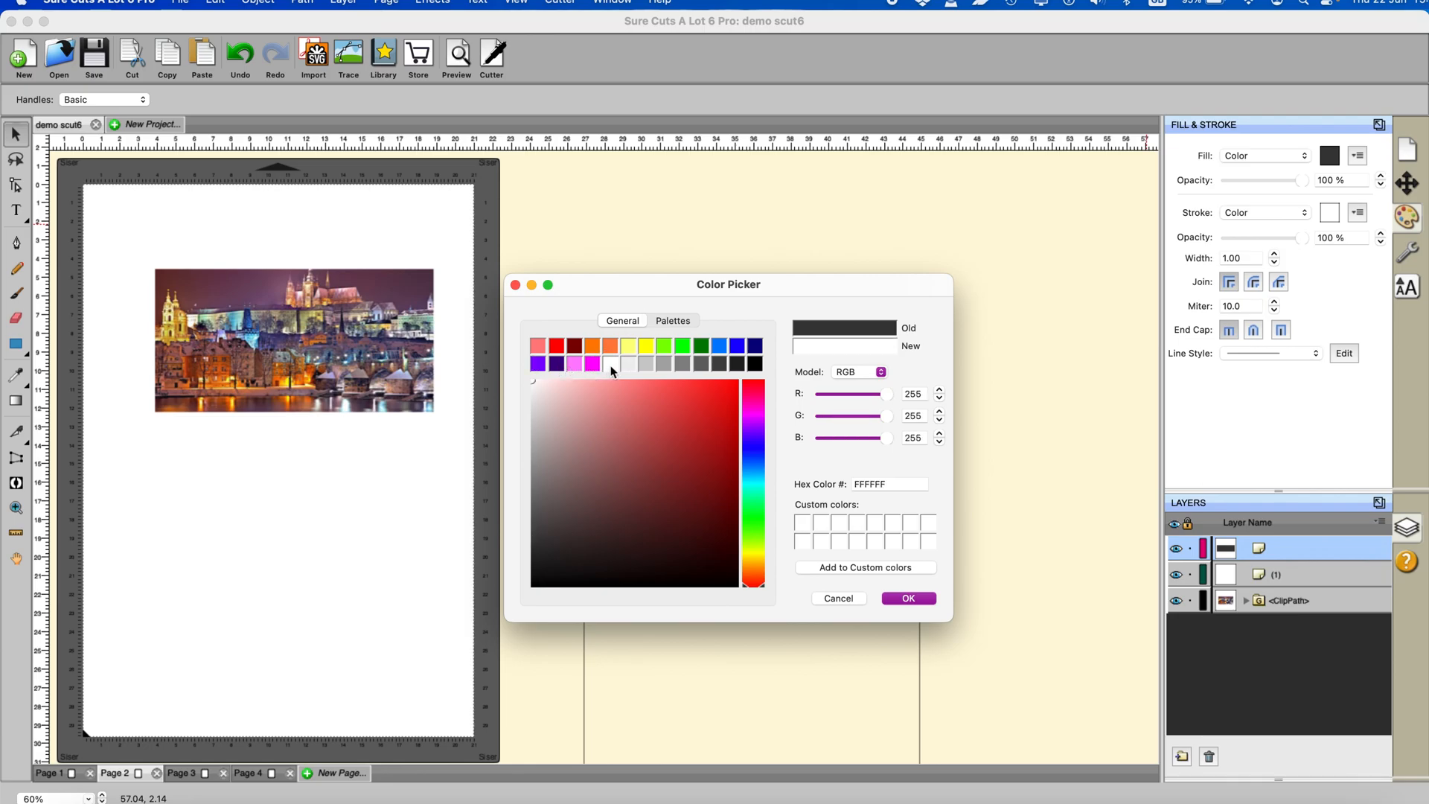
pyautogui.click(897, 598)
# Centre the white rectangle horizontally and vertically over the clipped photo, and group the two
pyautogui.moveTo(749, 370); pyautogui.dragTo(316, 347)
pyautogui.moveTo(106, 212); pyautogui.dragTo(573, 575)
pyautogui.click(1408, 185)
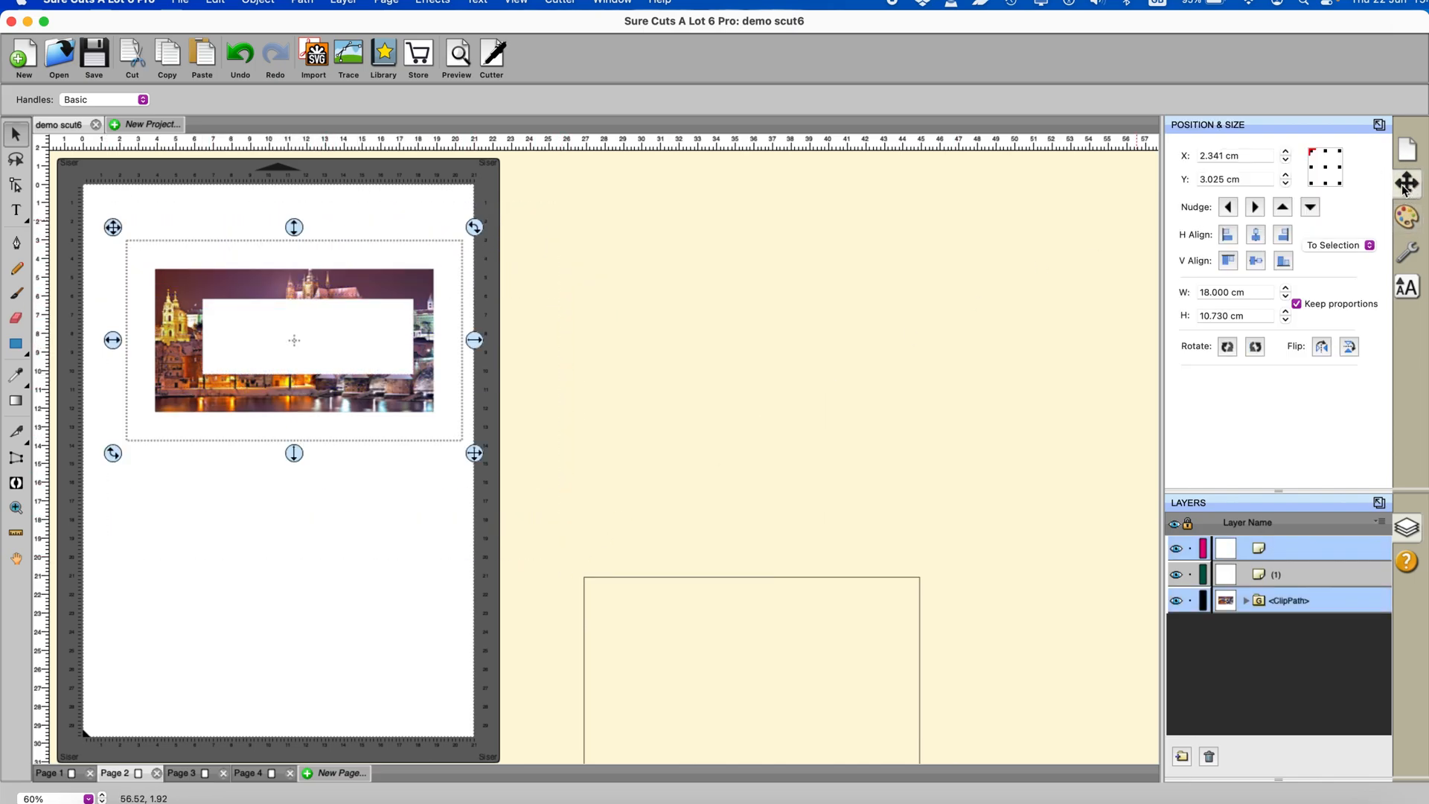
pyautogui.click(1255, 234)
pyautogui.click(1256, 260)
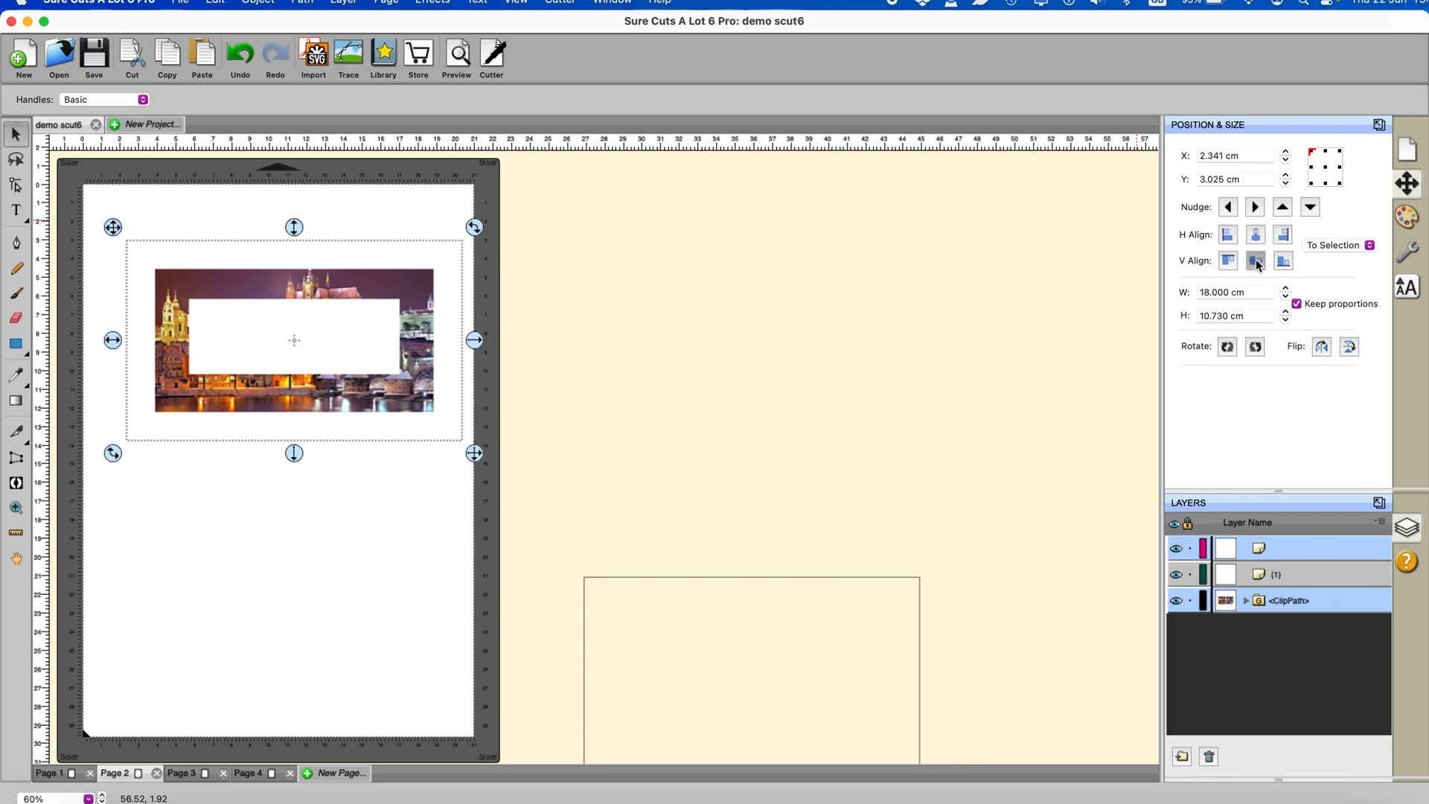
pyautogui.rightClick(412, 383)
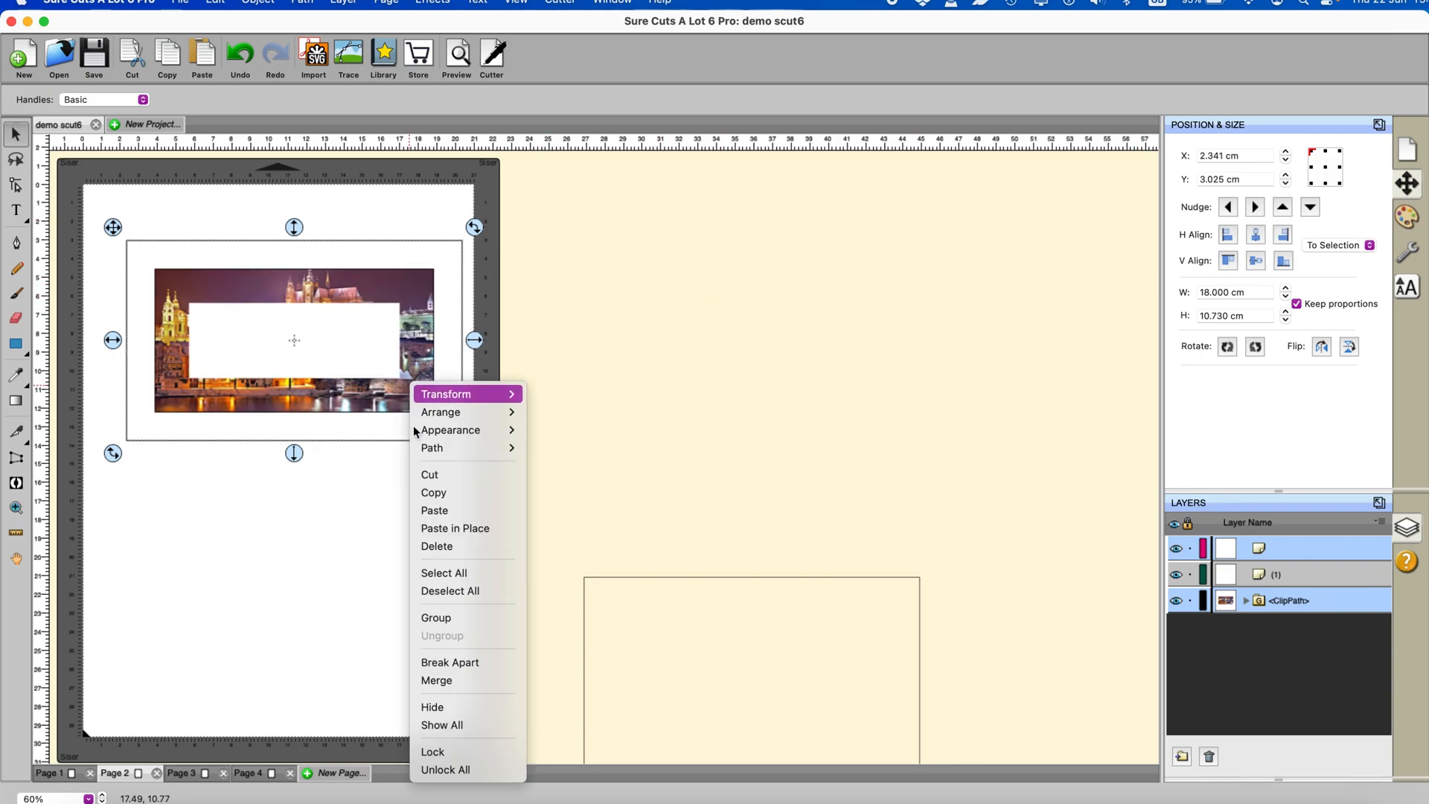
pyautogui.click(430, 618)
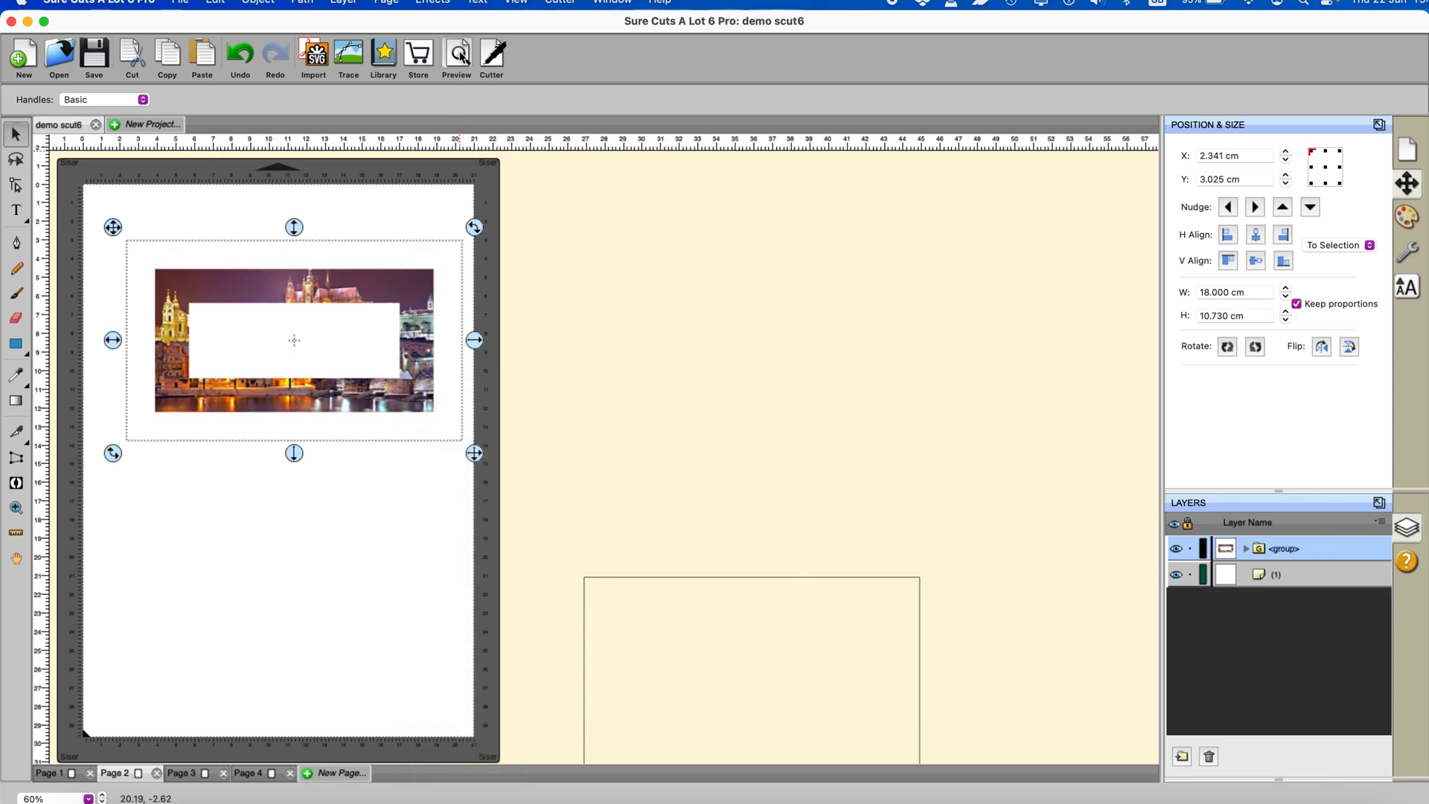
pyautogui.click(638, 257)
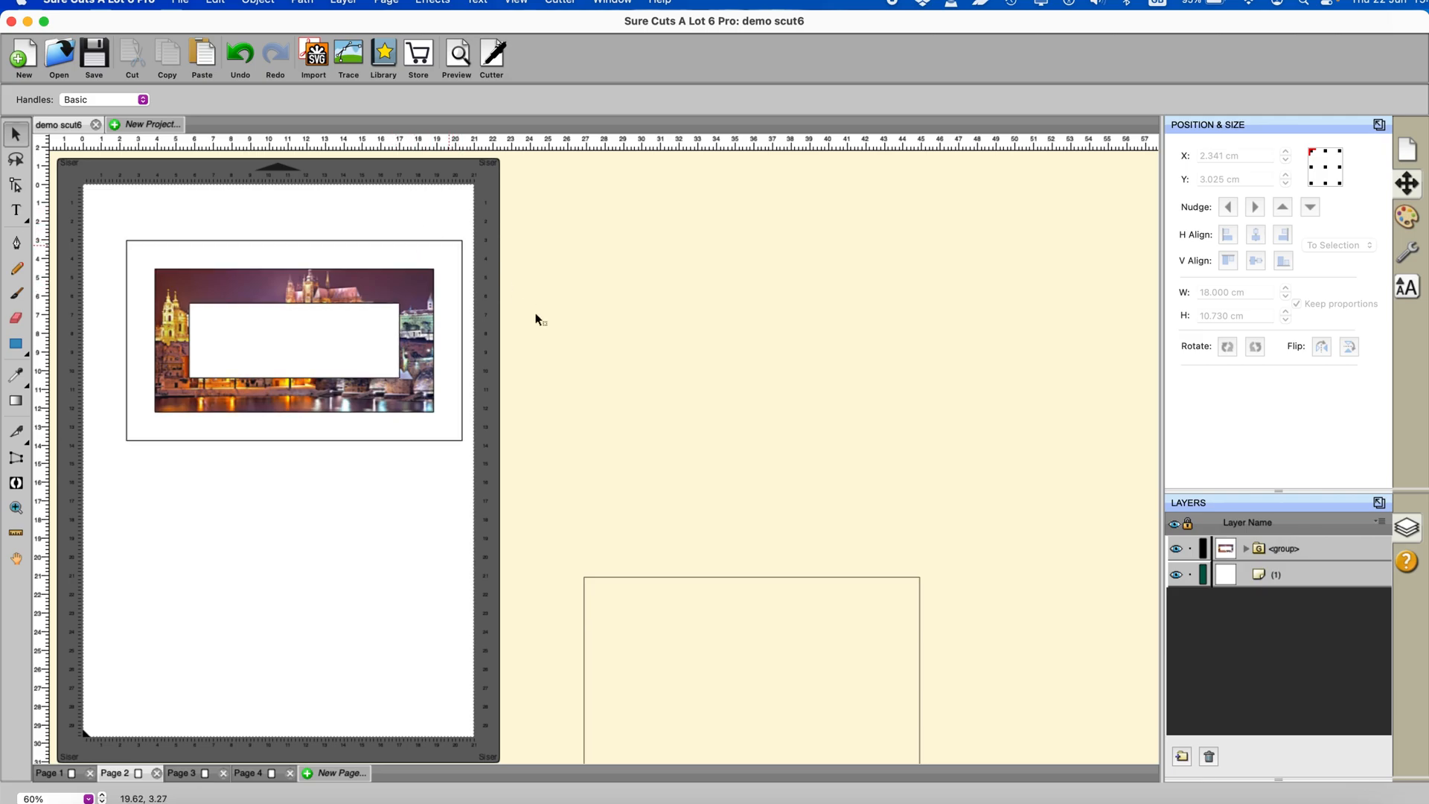
# Preview page 2, examining the cut lines alone and then together with the printable content
pyautogui.click(457, 60)
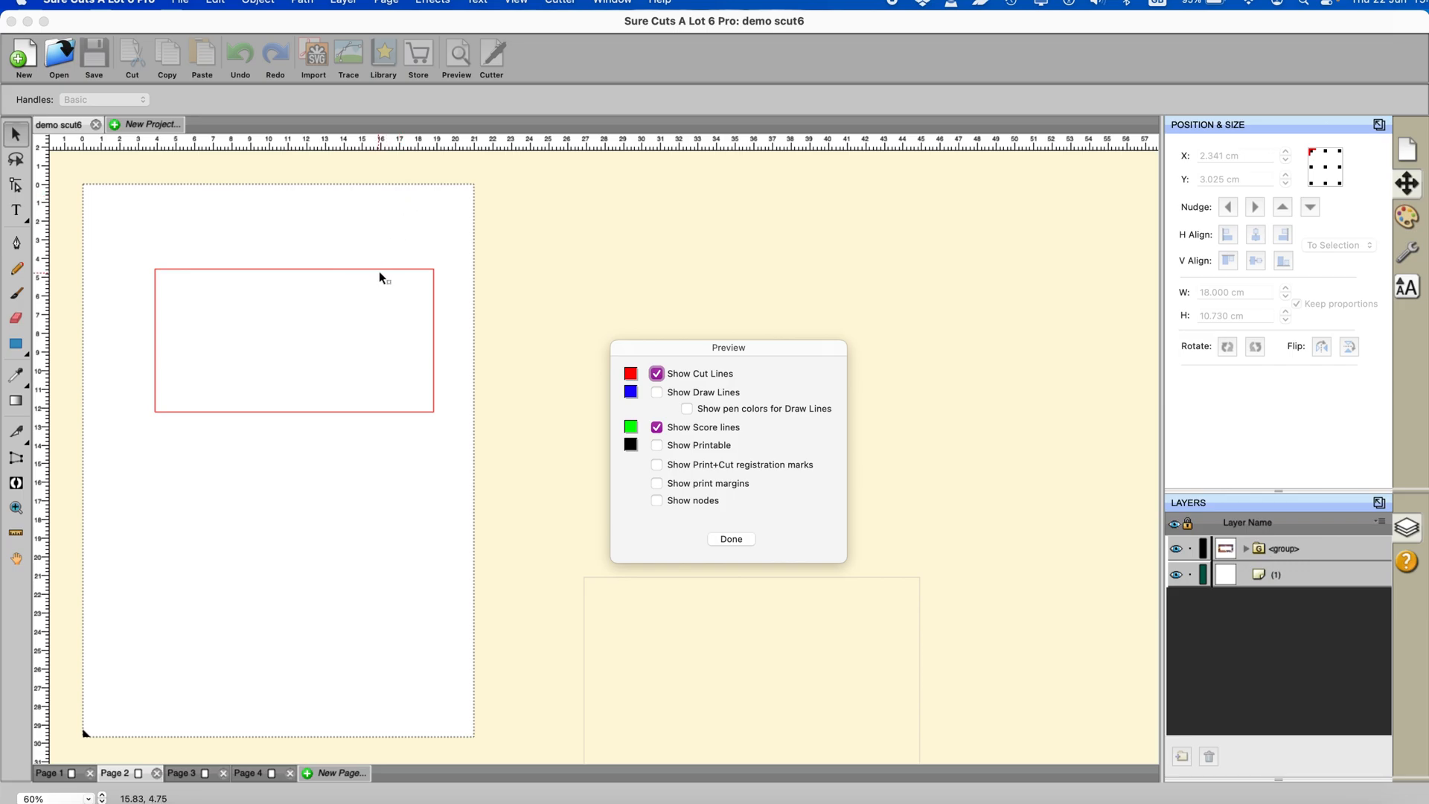
pyautogui.click(658, 445)
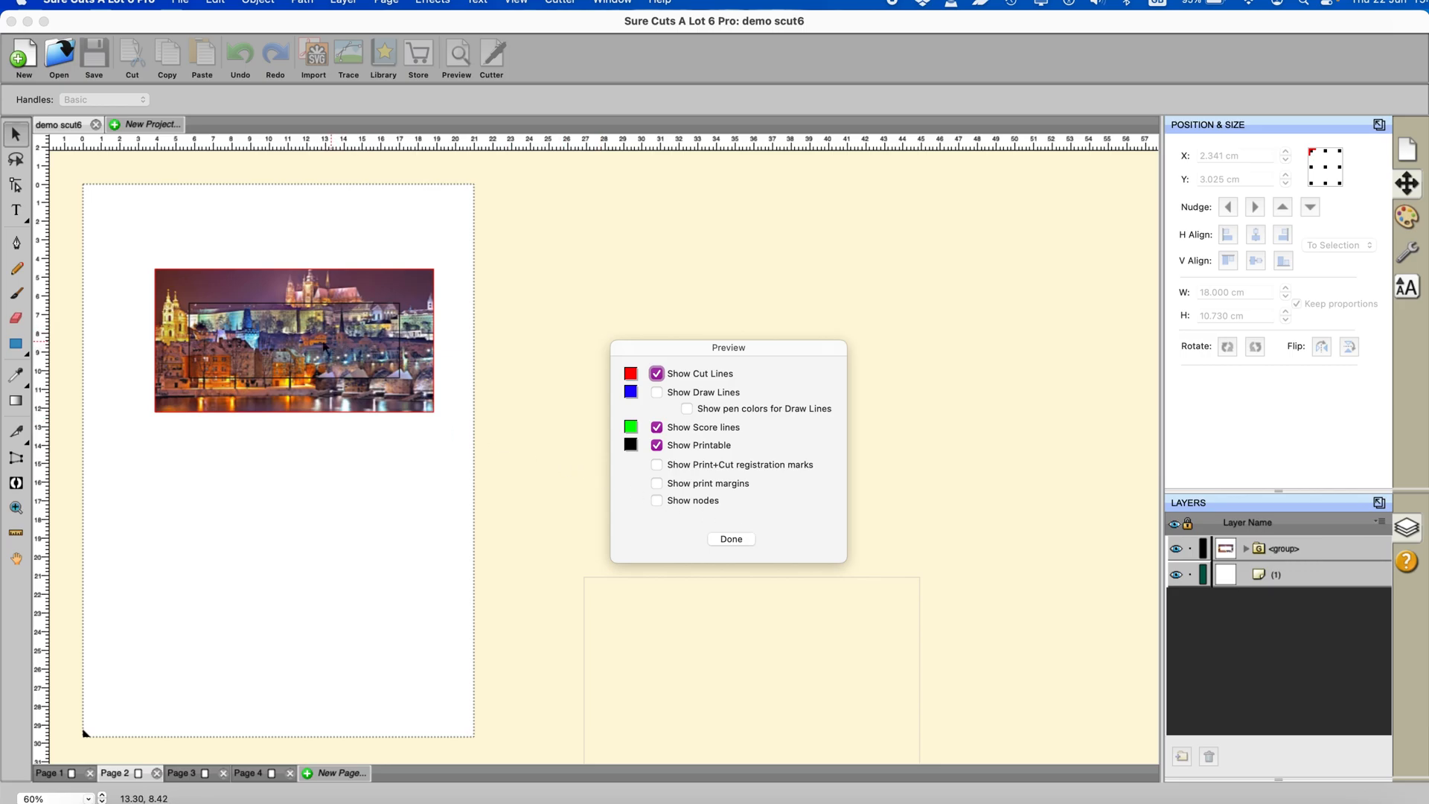
pyautogui.click(732, 538)
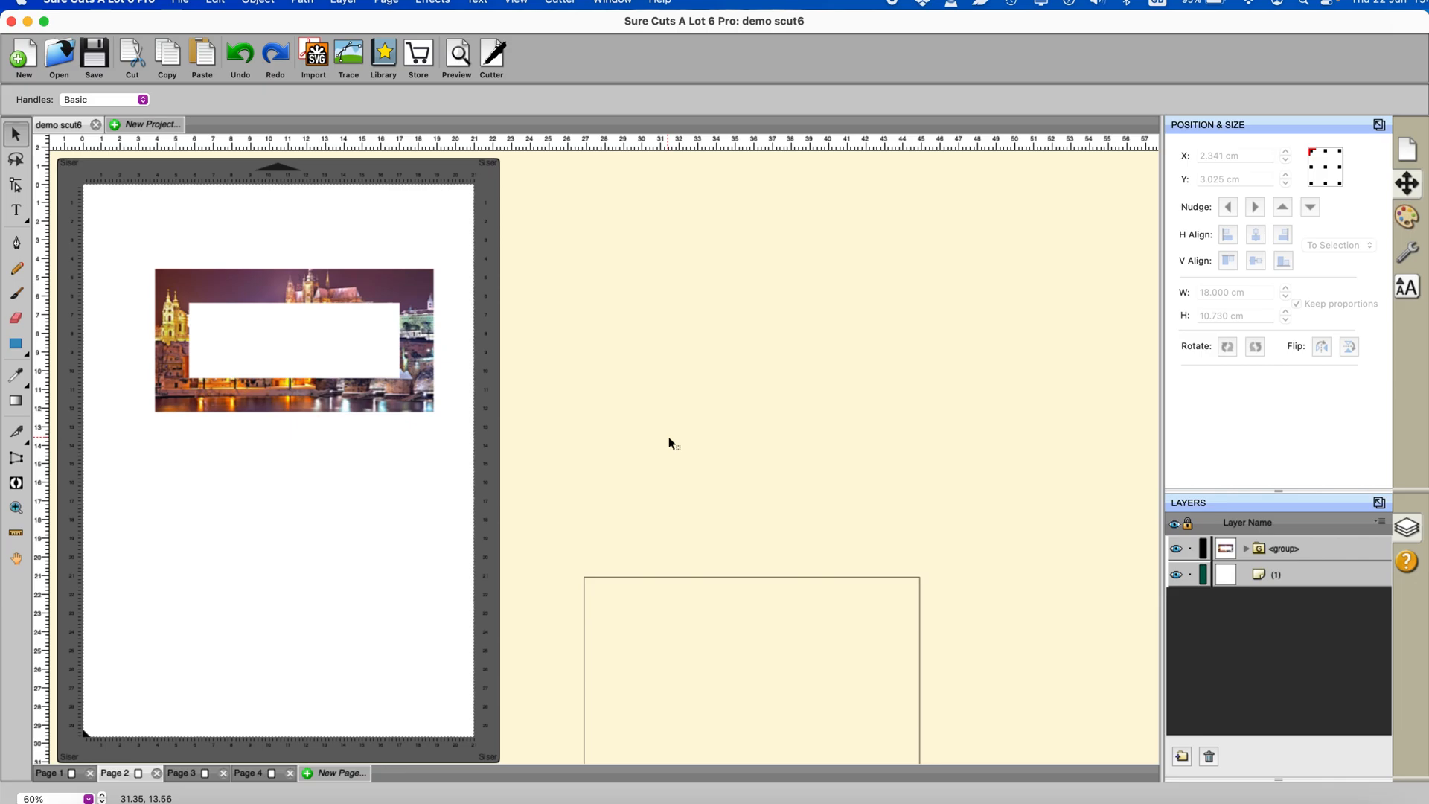
# Switch to page 3 and centre the small rectangle over the photo, keeping both selected
pyautogui.click(181, 774)
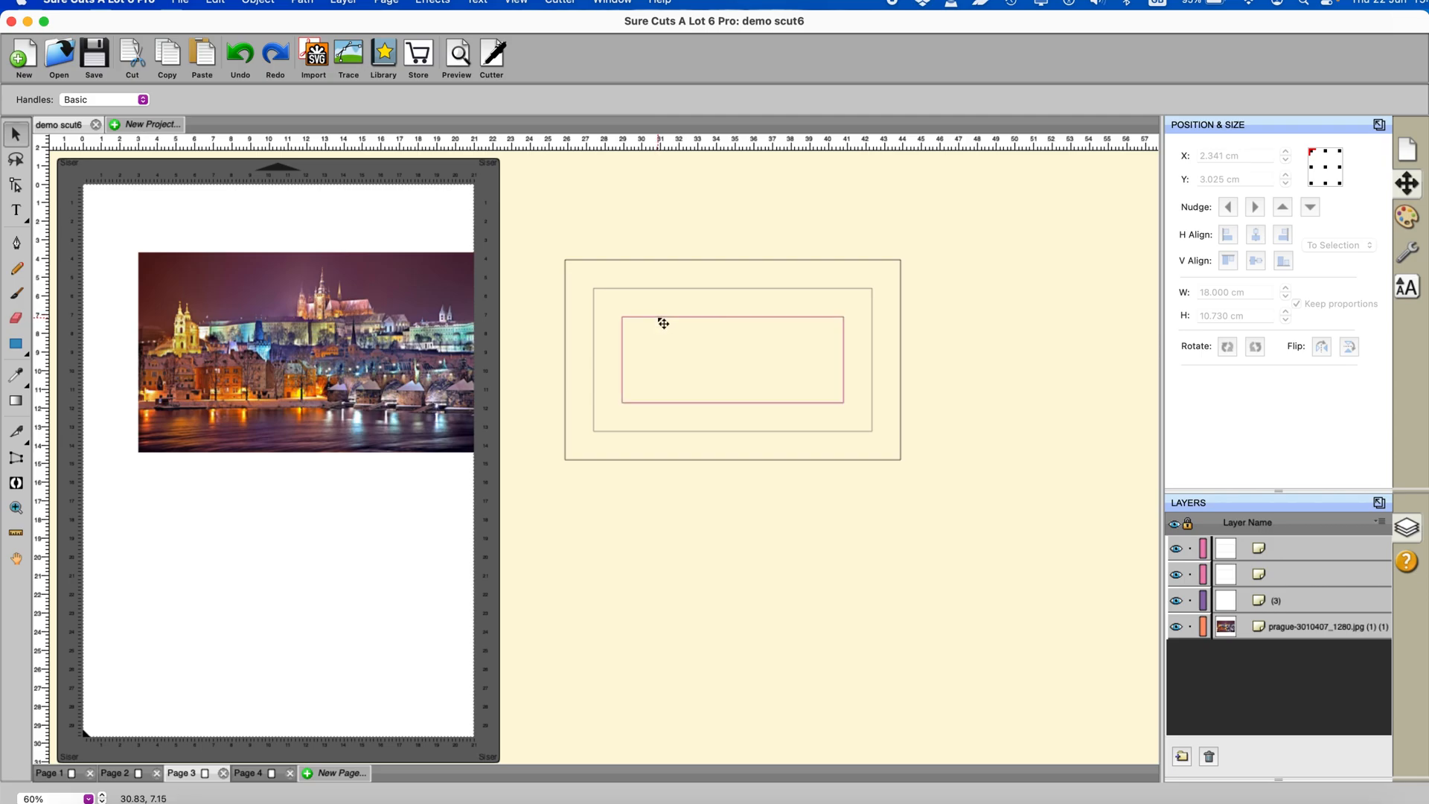
pyautogui.moveTo(663, 325); pyautogui.dragTo(347, 515)
pyautogui.moveTo(219, 521); pyautogui.dragTo(223, 523)
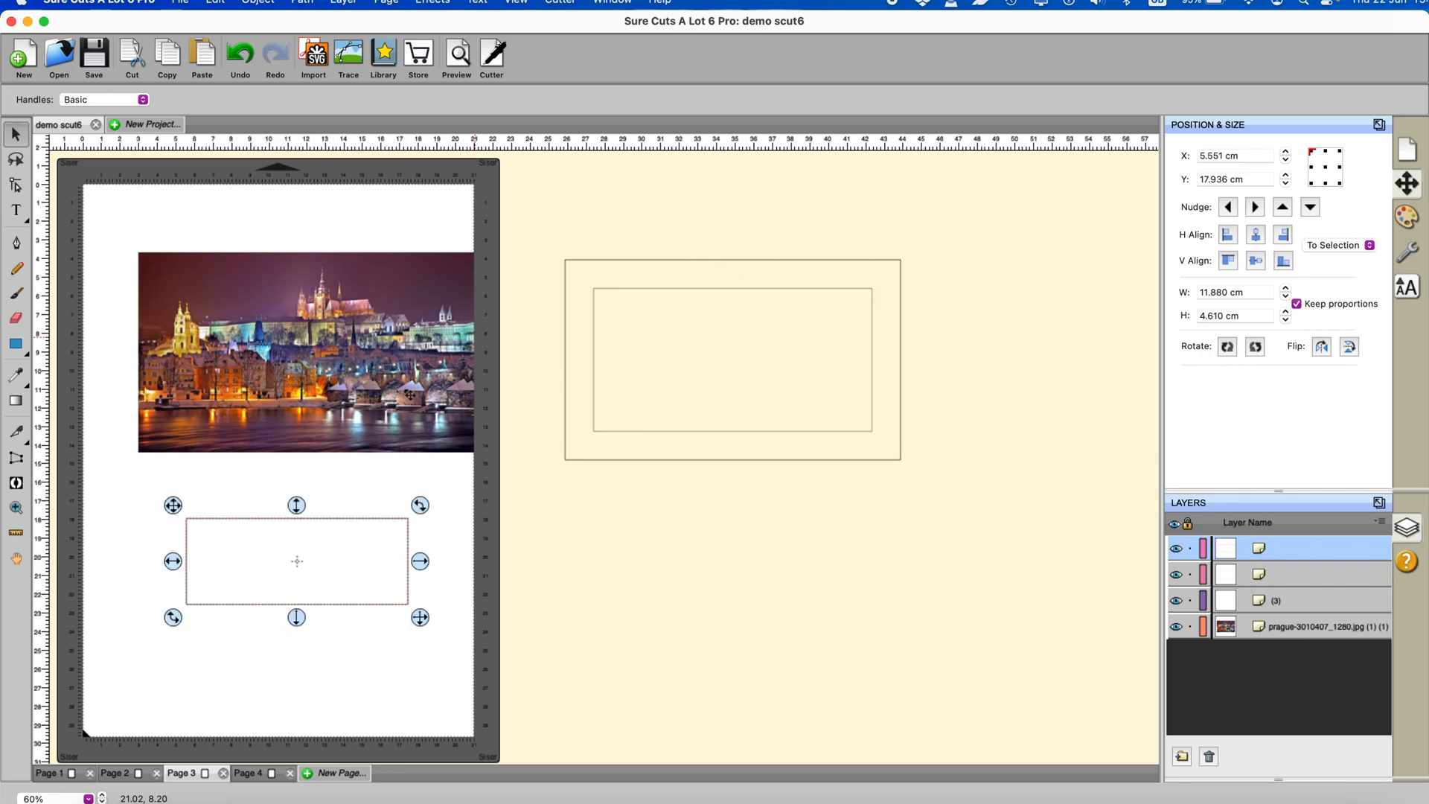
pyautogui.moveTo(334, 526); pyautogui.dragTo(347, 321)
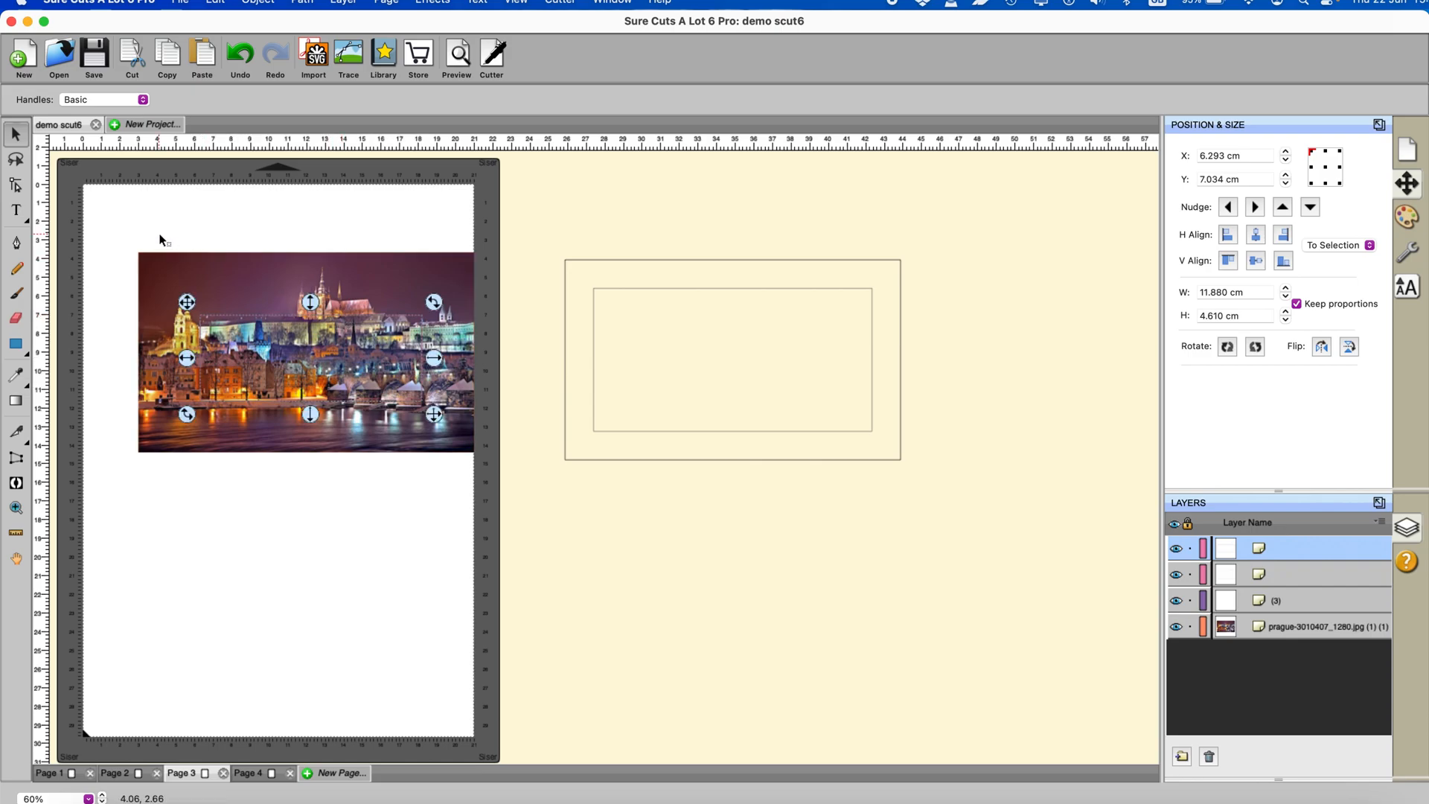
pyautogui.click(180, 221)
pyautogui.moveTo(90, 218); pyautogui.dragTo(570, 530)
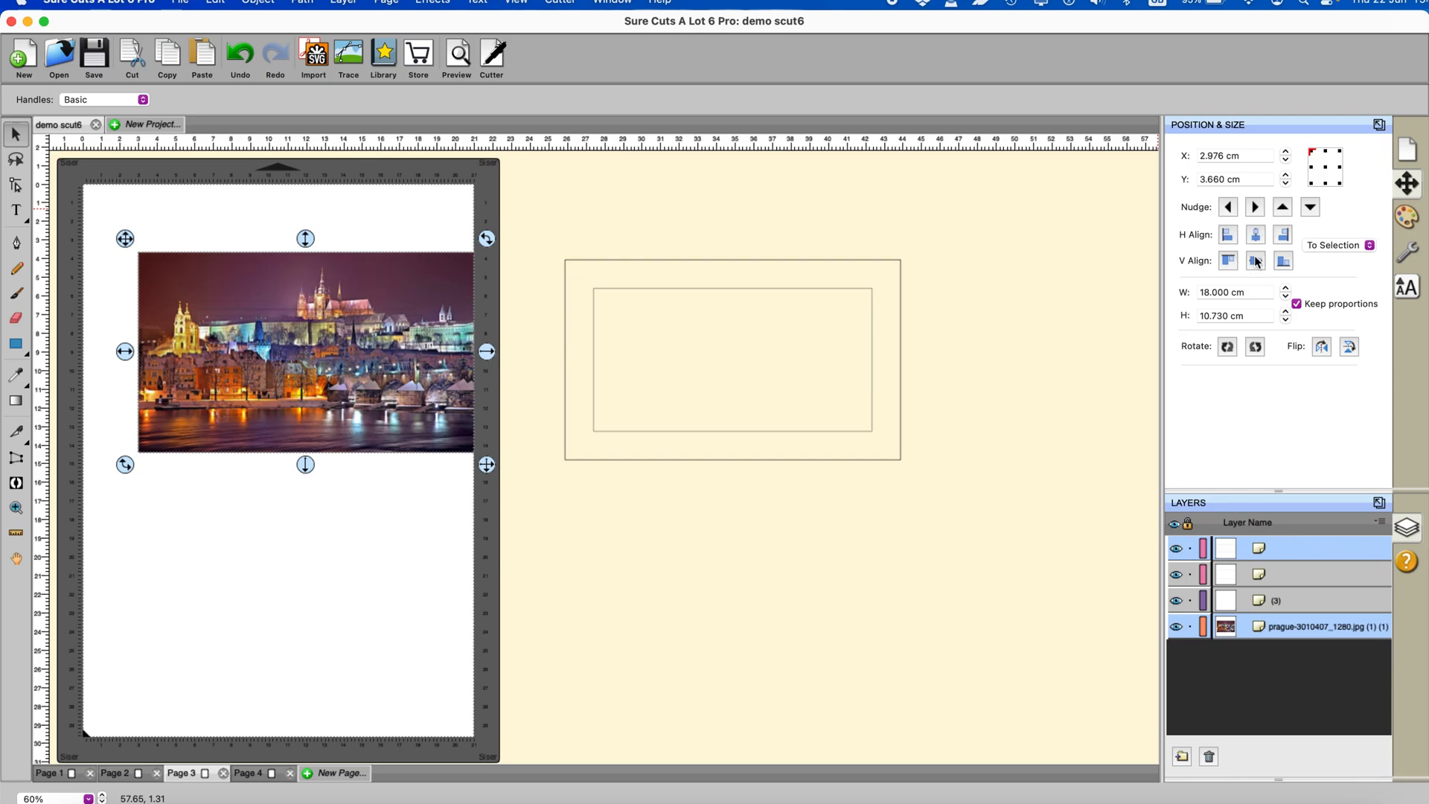
# Clip the page 3 photo to the small rectangle using Set Clip Path
pyautogui.click(256, 3)
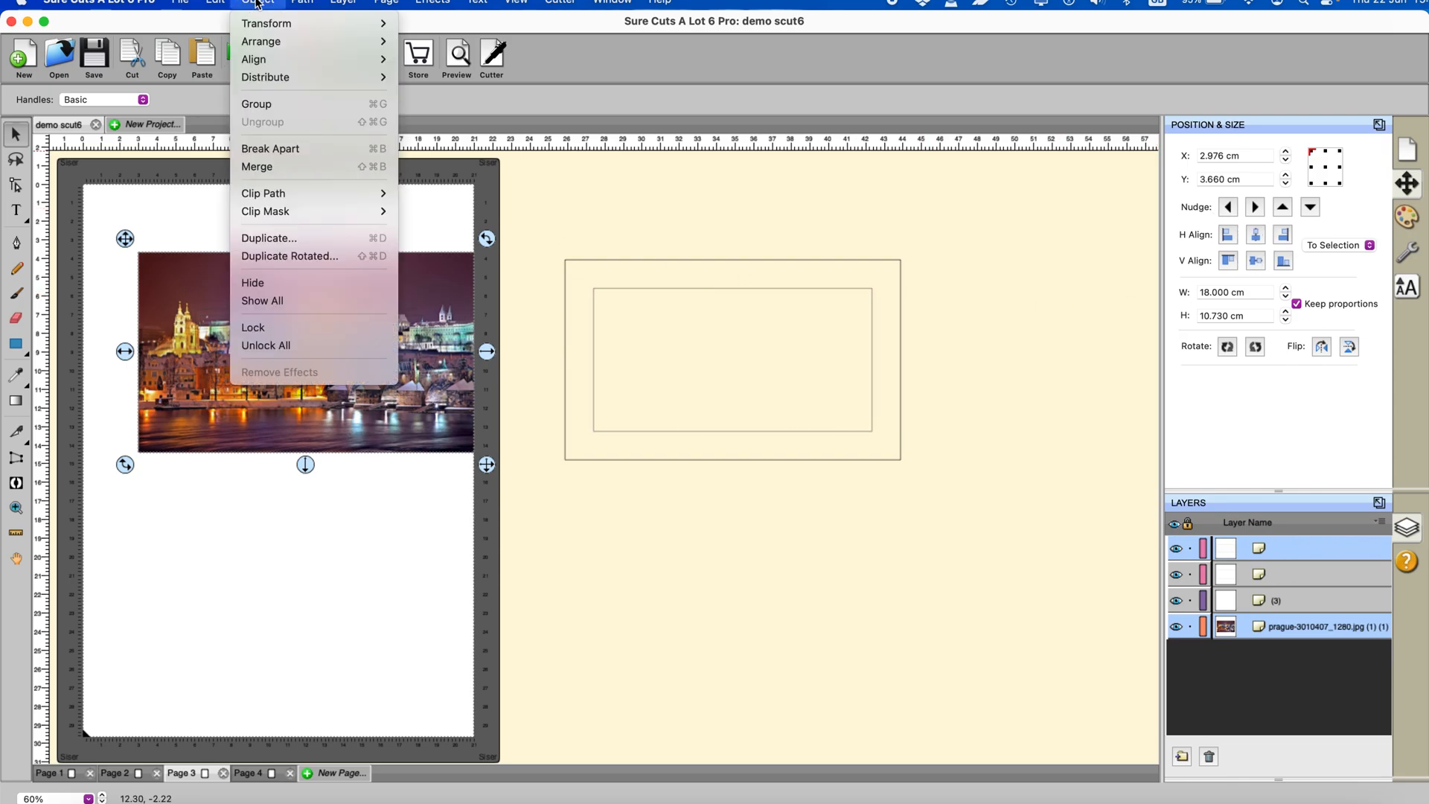
pyautogui.moveTo(282, 195)
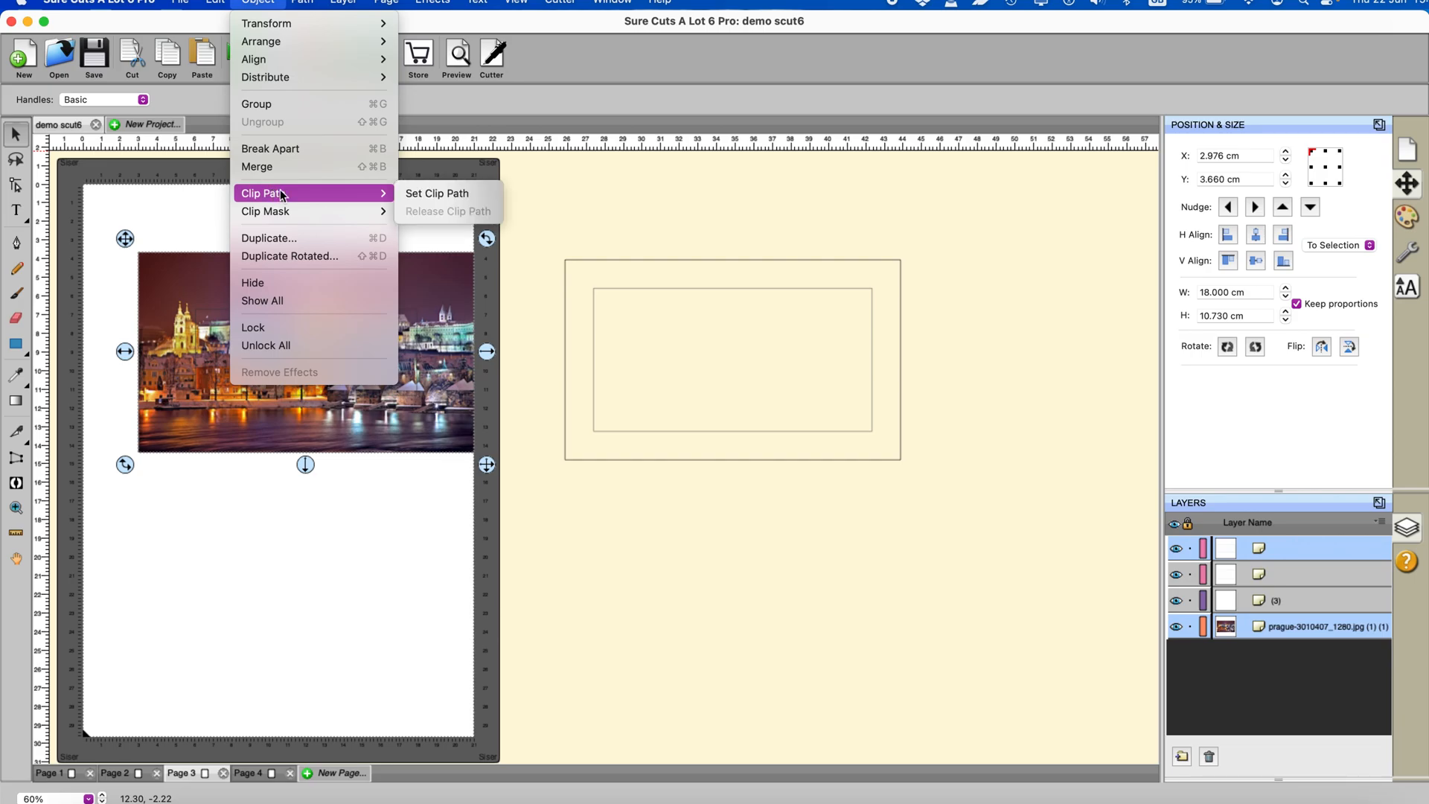
pyautogui.click(421, 196)
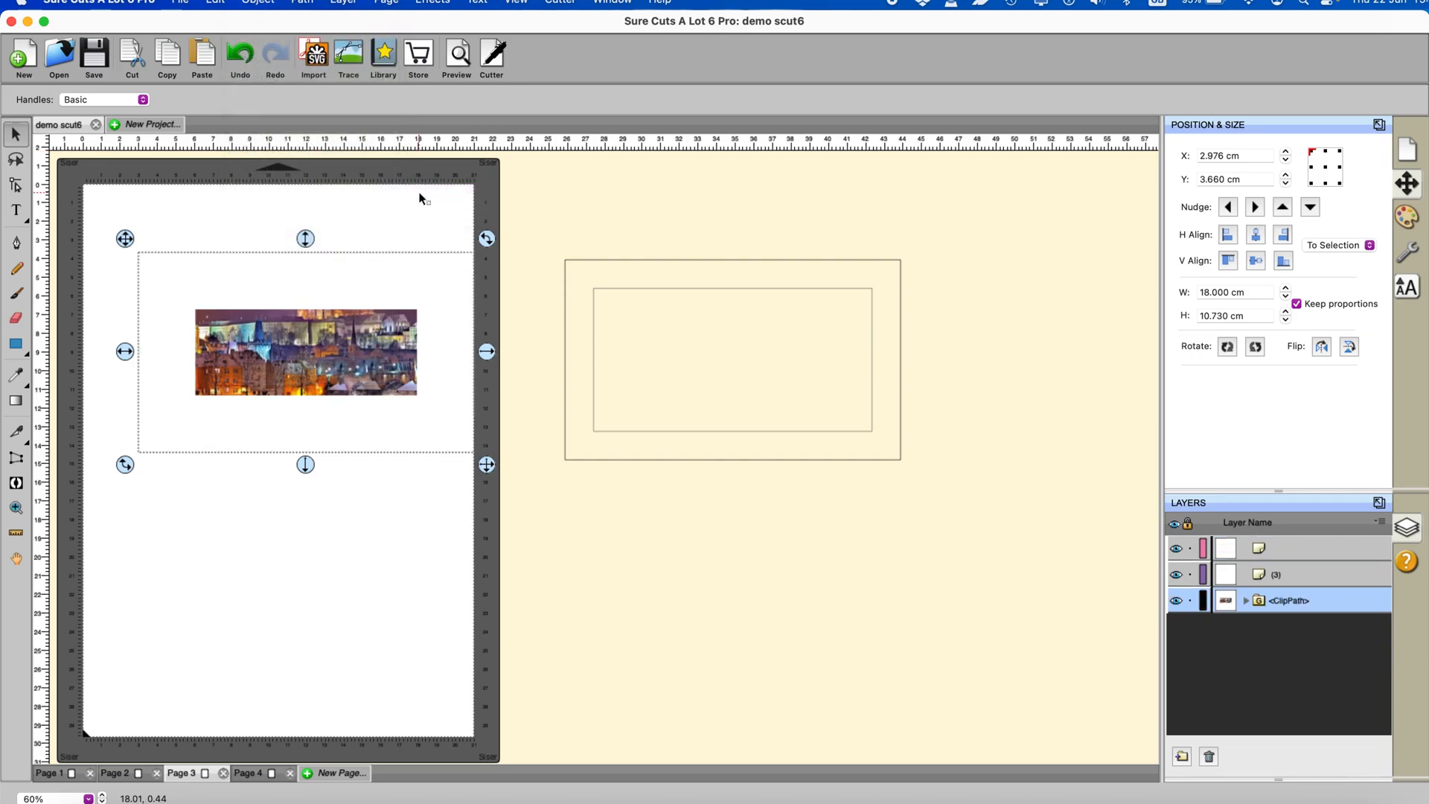
# Preview page 3, examining the cut lines with and without the printable content
pyautogui.click(457, 66)
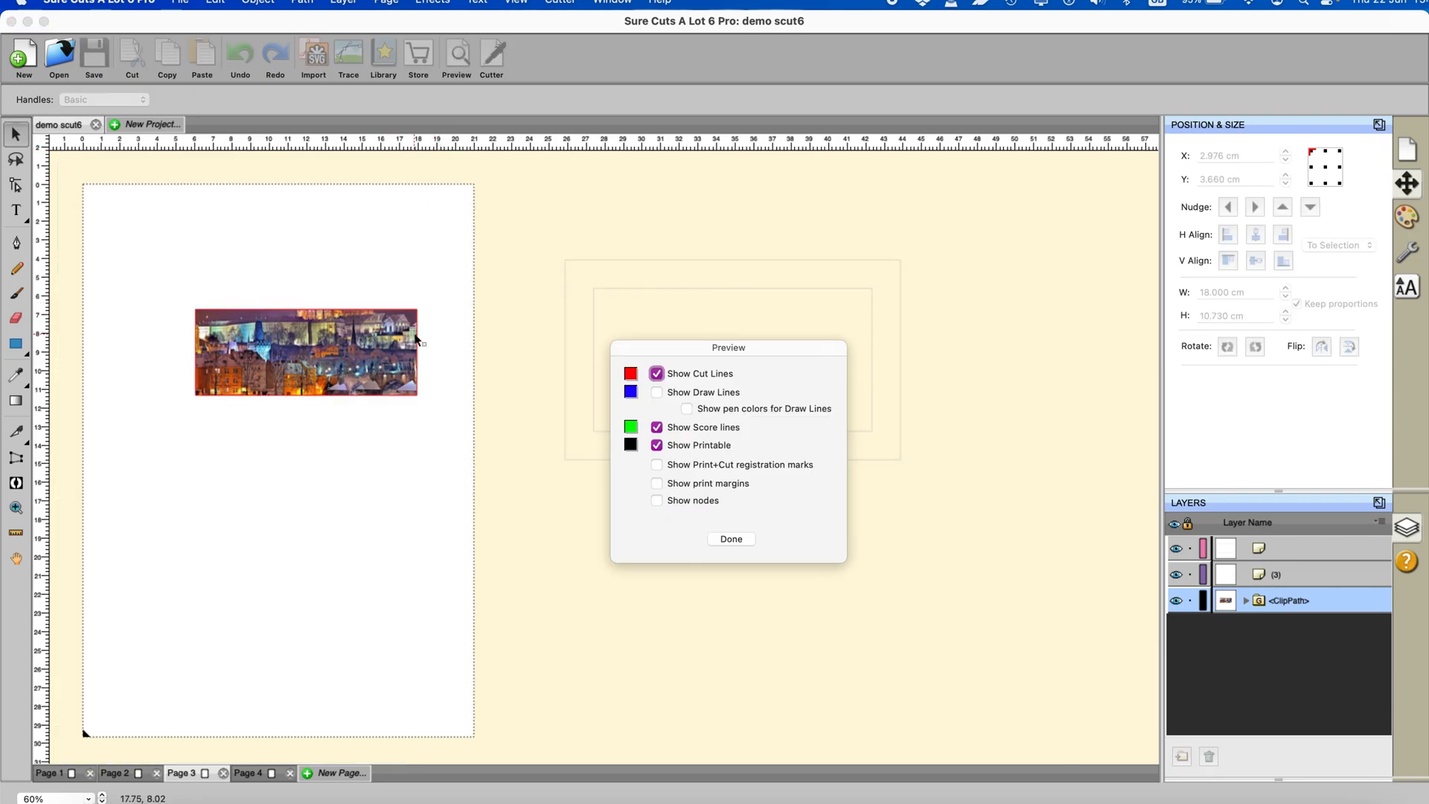
pyautogui.click(657, 446)
pyautogui.click(731, 539)
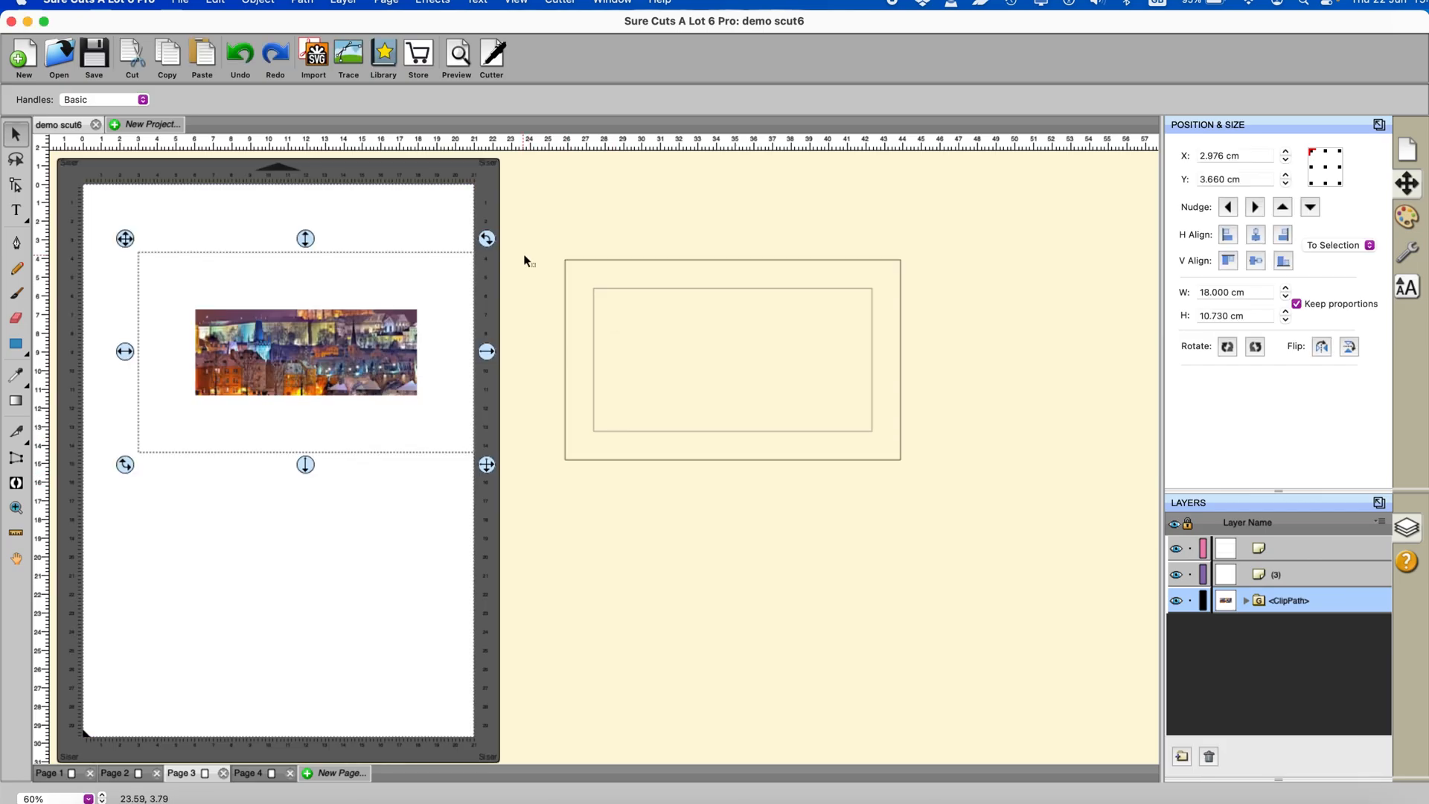
# Delete the two unused rectangles beside page 3
pyautogui.moveTo(523, 233); pyautogui.dragTo(1036, 583)
pyautogui.press('Delete')
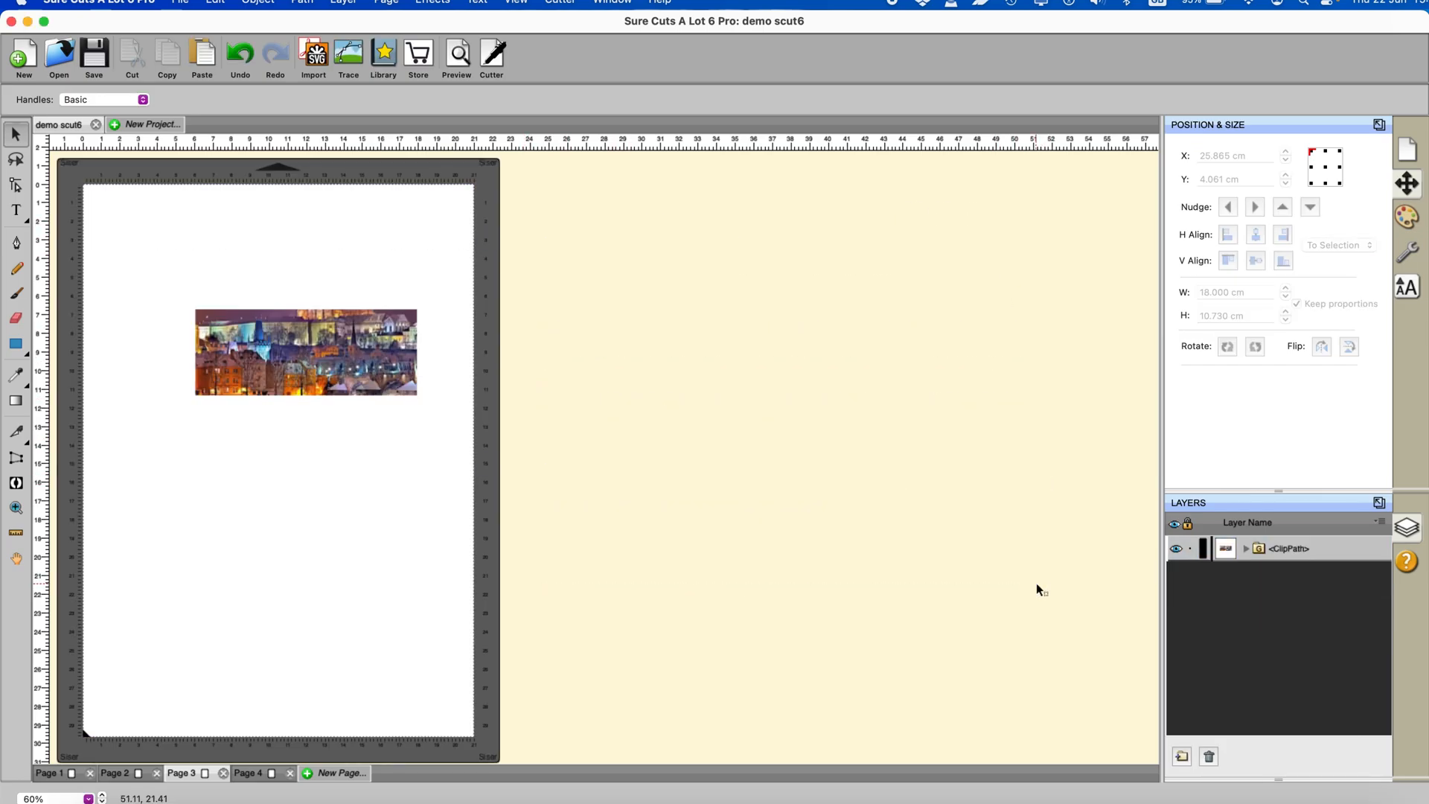
# Copy the framed photo group from page 2, paste it on page 1 and centre it over the large frame
pyautogui.click(125, 774)
pyautogui.click(318, 406)
pyautogui.rightClick(318, 407)
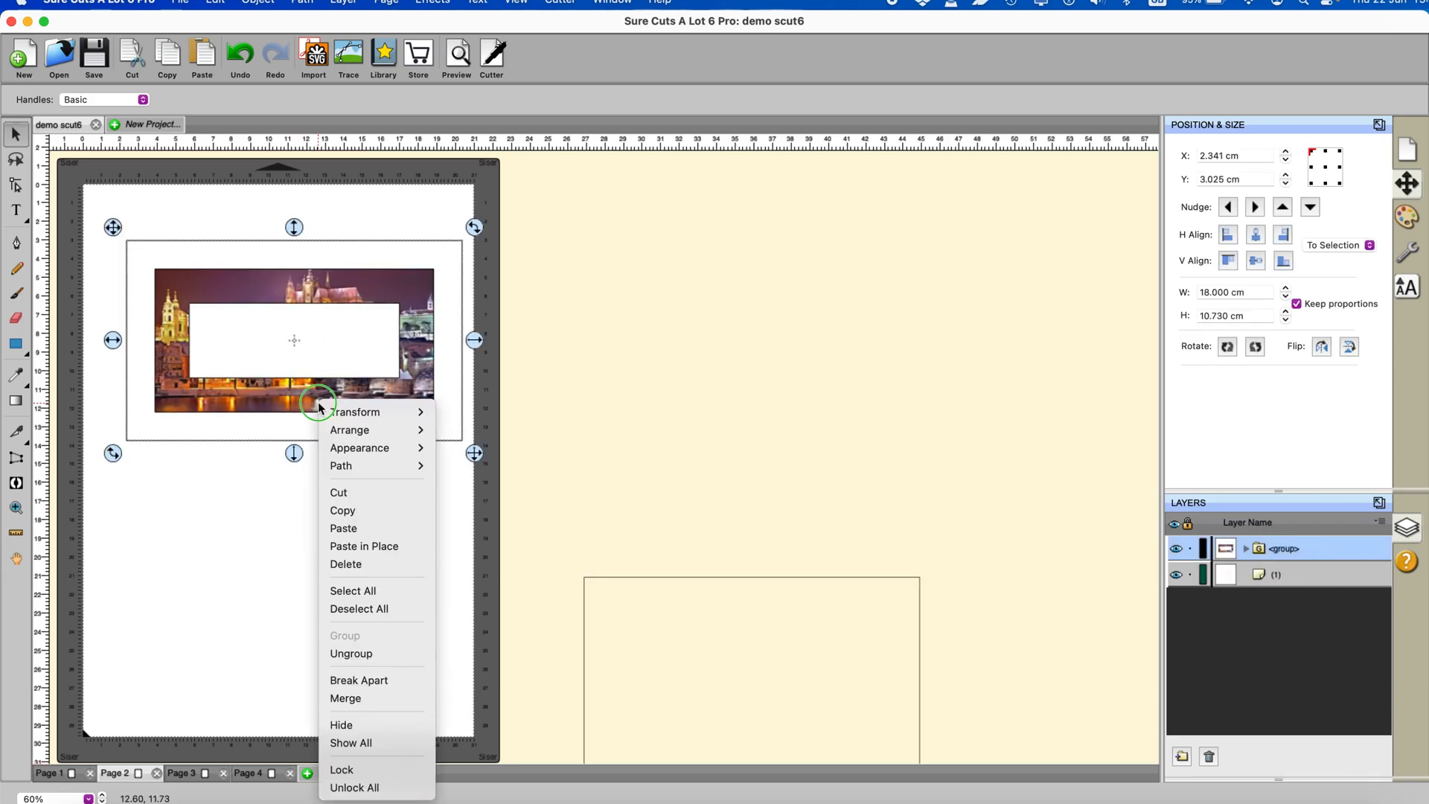
pyautogui.click(342, 509)
pyautogui.click(66, 766)
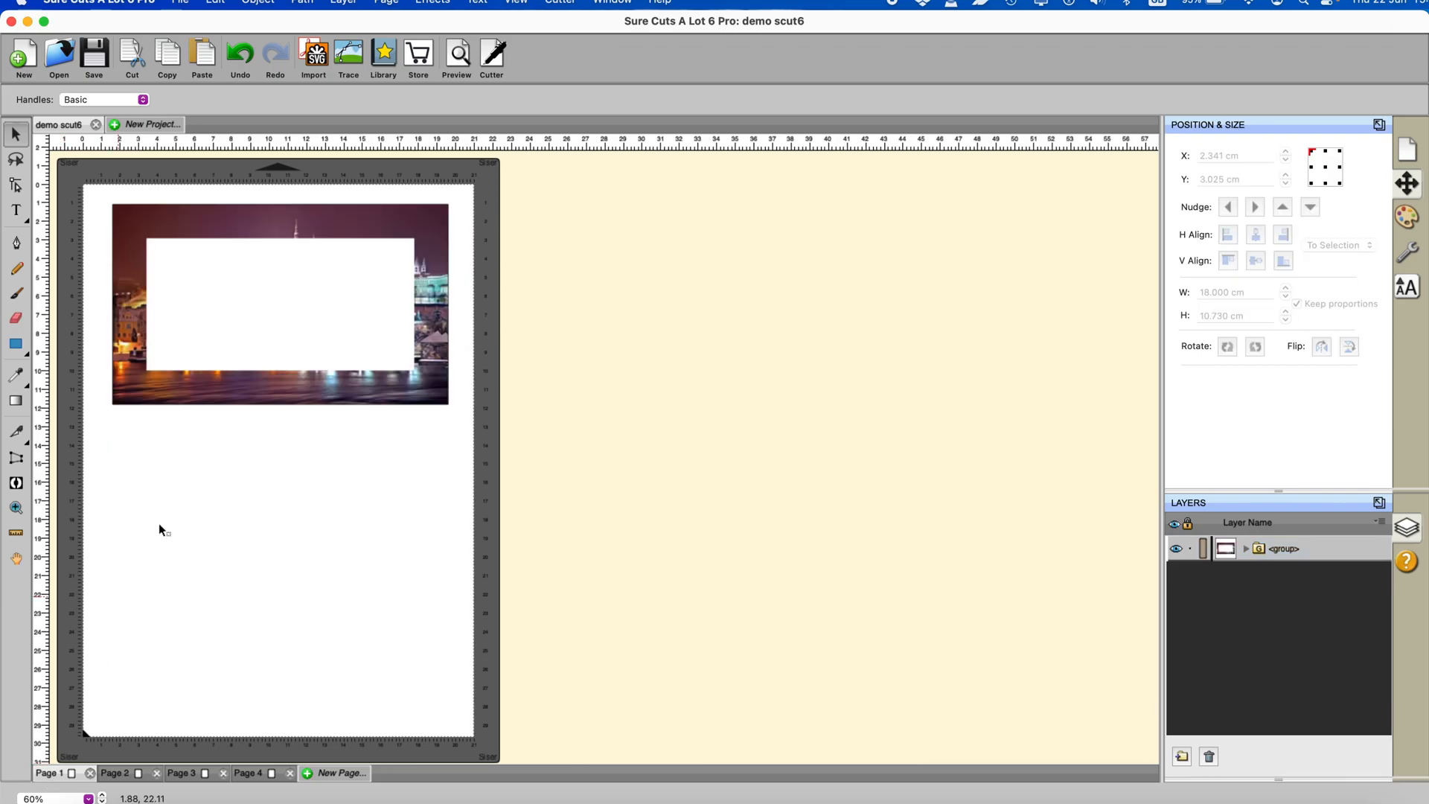
pyautogui.rightClick(233, 459)
pyautogui.click(256, 508)
pyautogui.moveTo(410, 409); pyautogui.dragTo(389, 358)
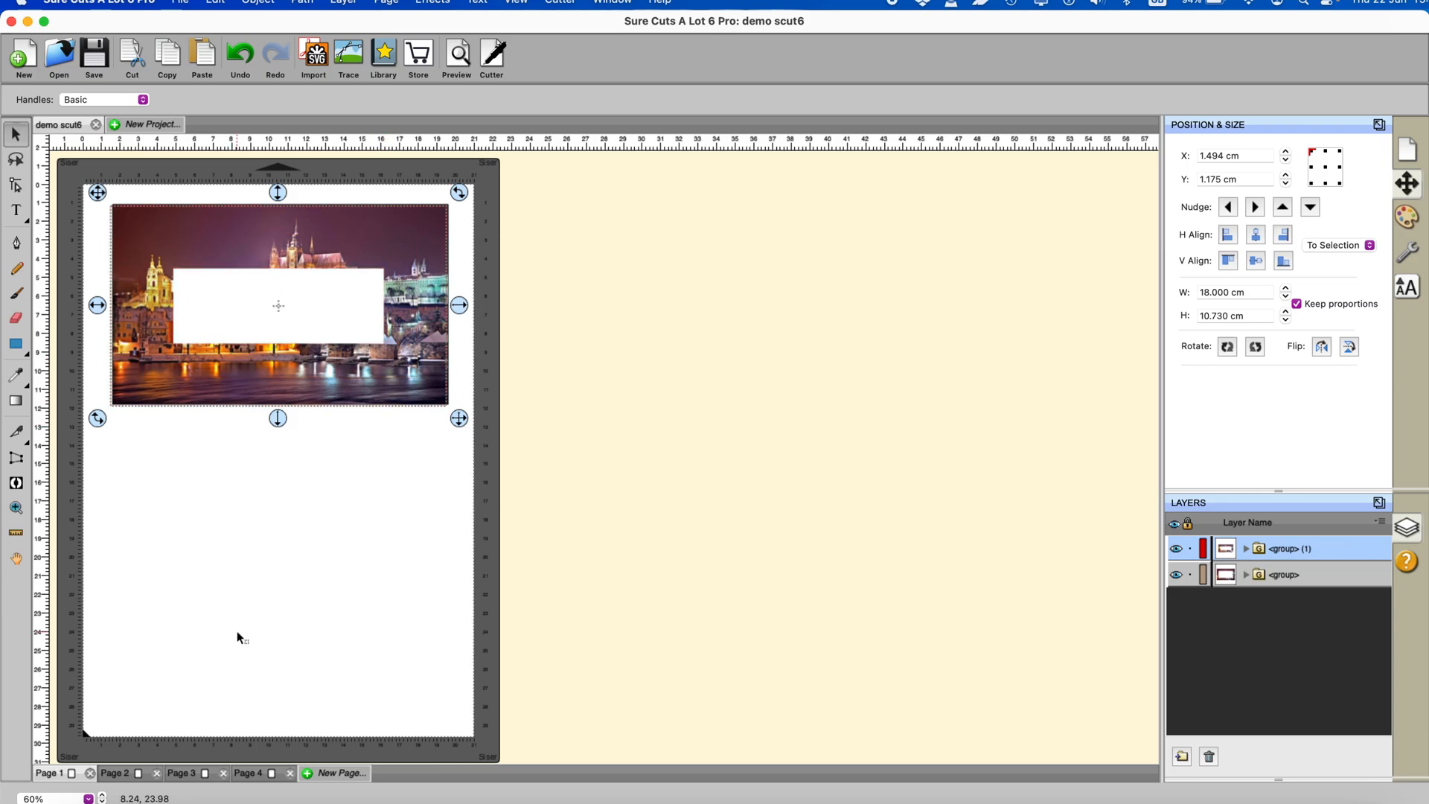
# Copy the clipped photo from page 3, paste it on page 1 and align it inside the medium frame
pyautogui.click(186, 774)
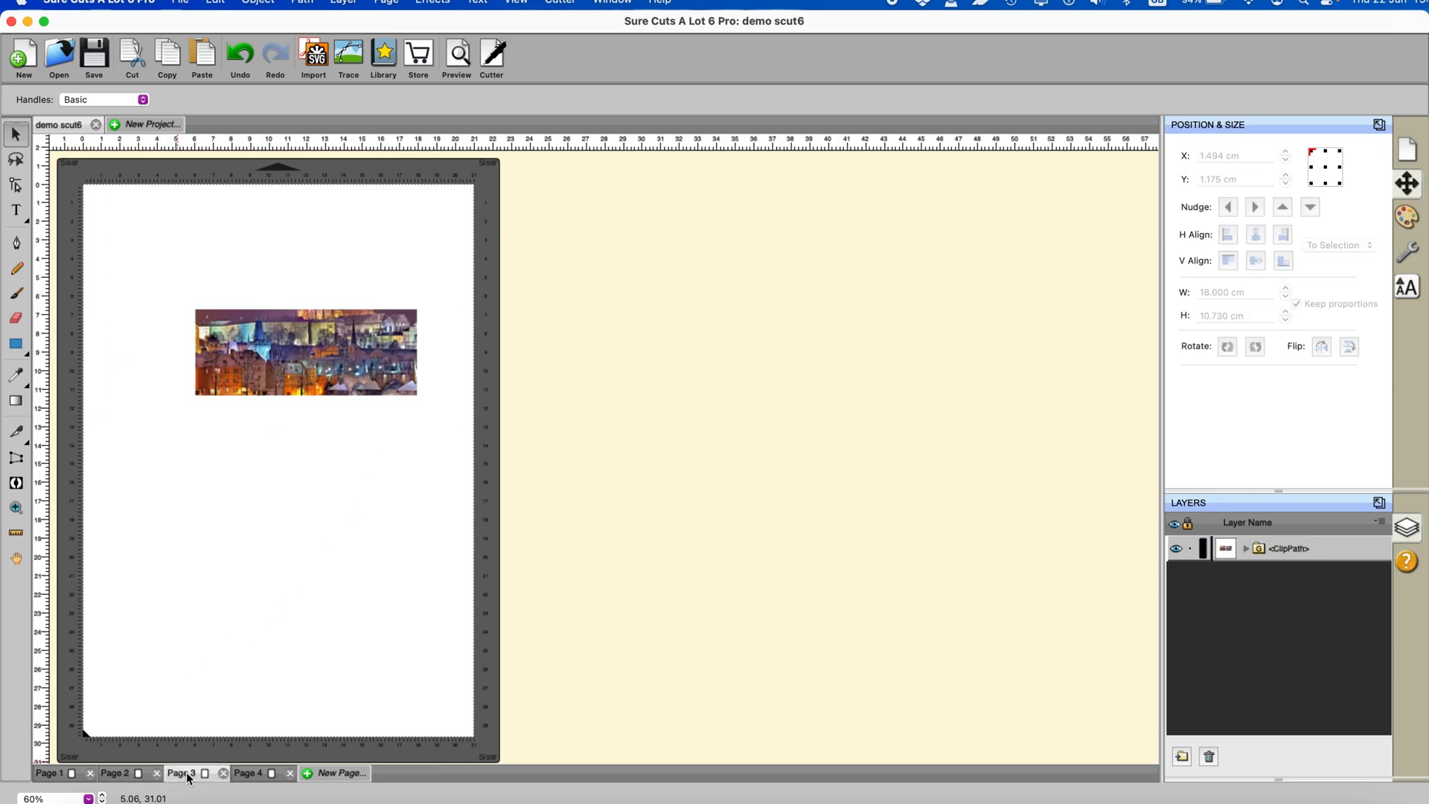
pyautogui.rightClick(335, 386)
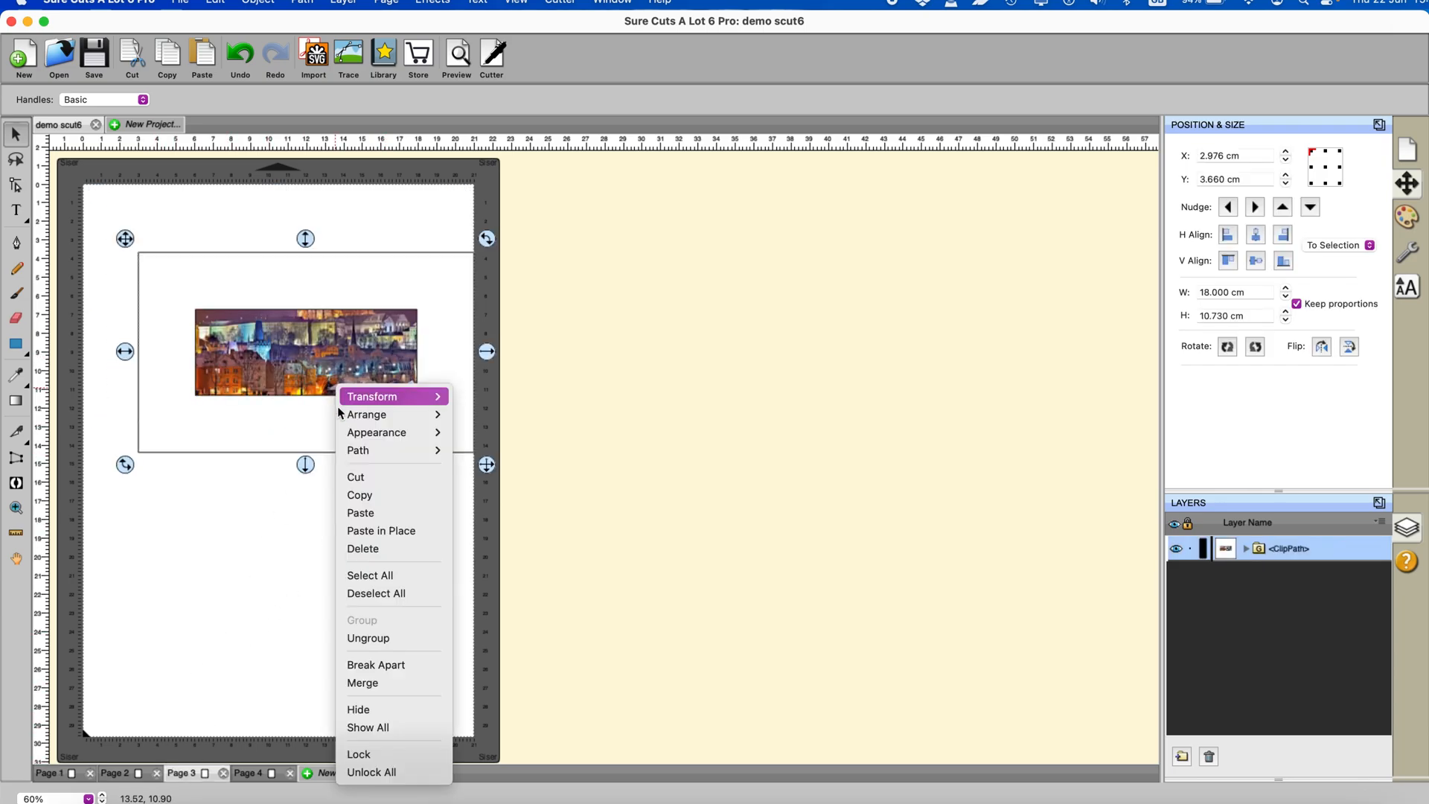
pyautogui.click(358, 494)
pyautogui.click(53, 774)
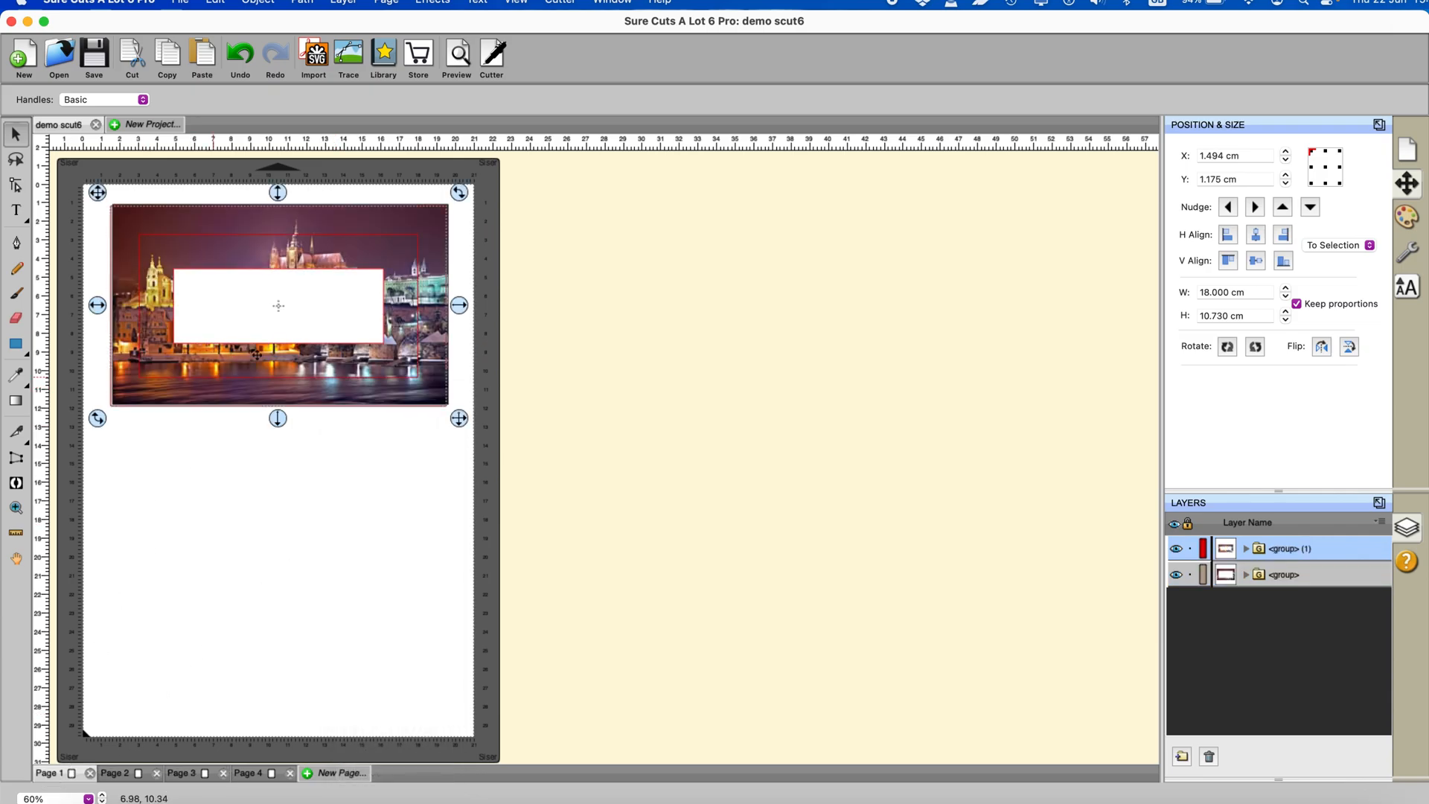
pyautogui.rightClick(275, 473)
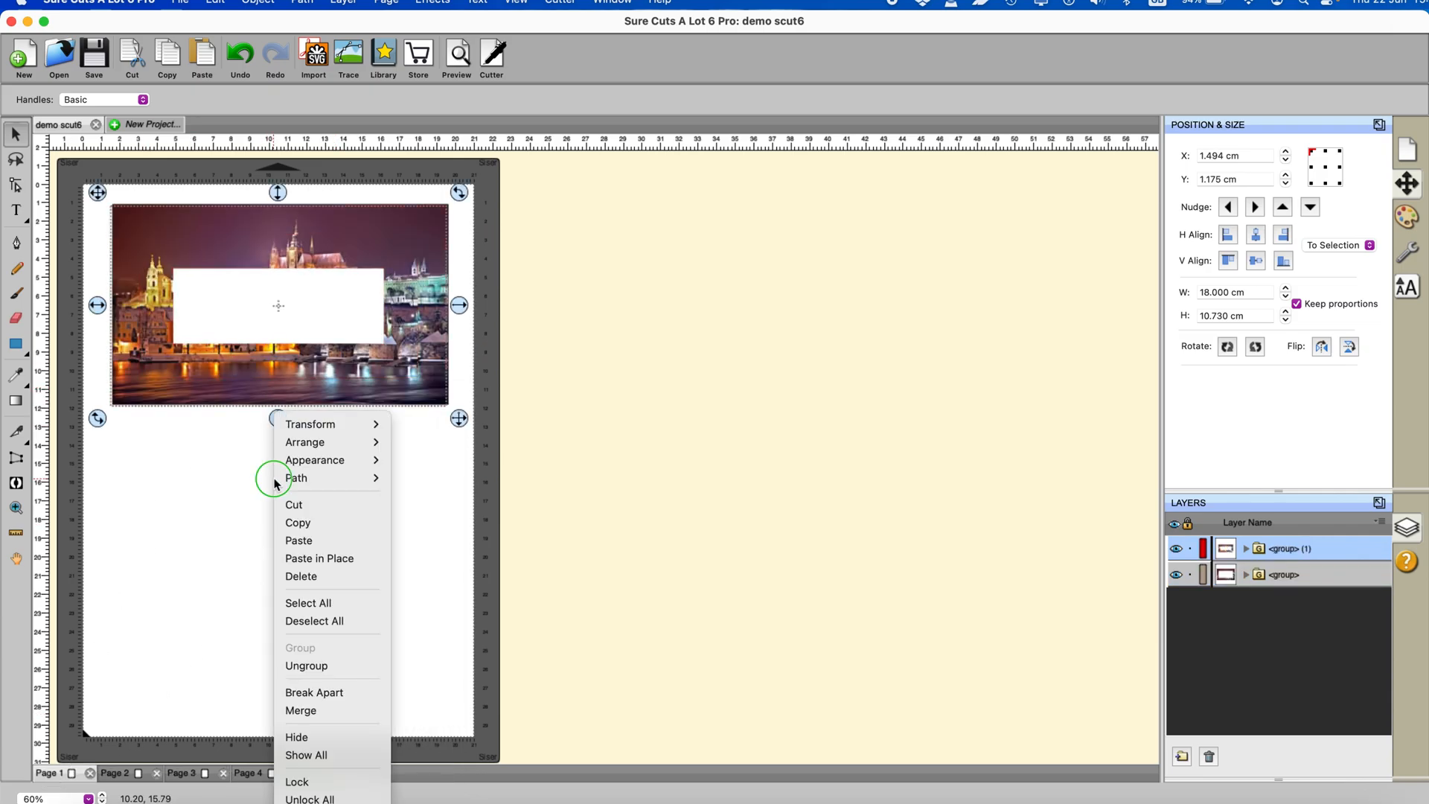
pyautogui.click(296, 539)
pyautogui.moveTo(318, 392); pyautogui.dragTo(276, 333)
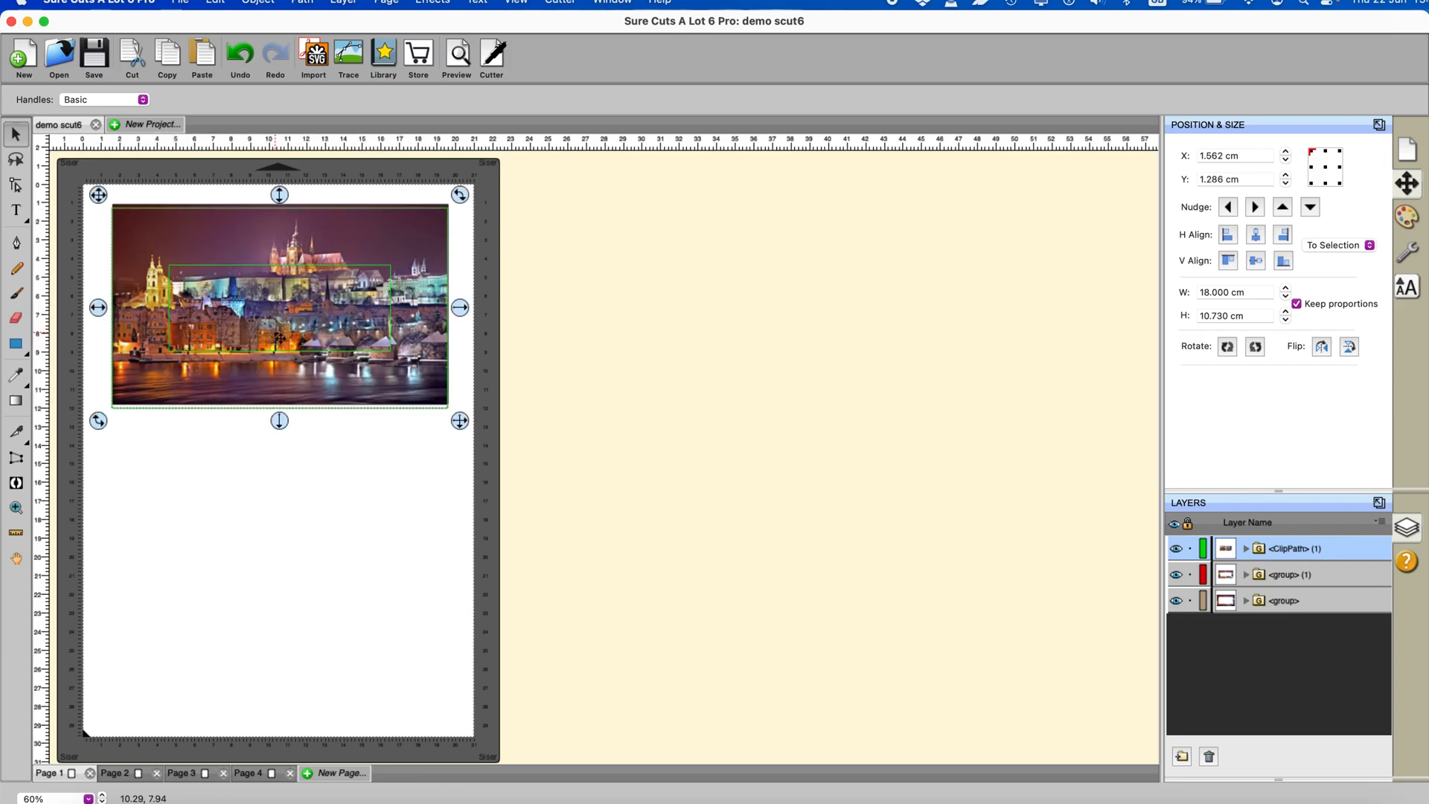
# Separate the page 1 pieces vertically, with the medium frame below the large one and the small clipped photo lowest
pyautogui.press('super+z')
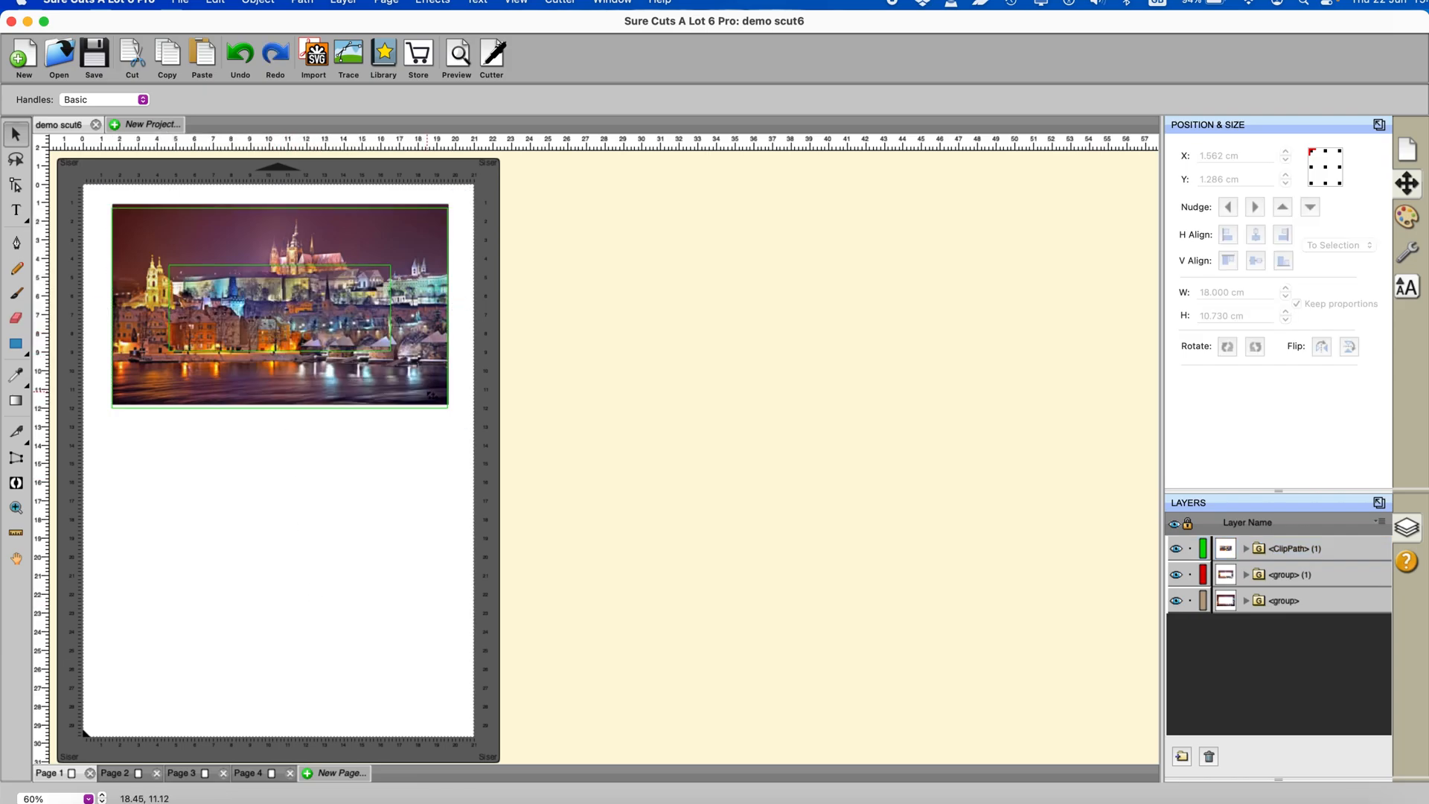
pyautogui.moveTo(429, 400); pyautogui.dragTo(431, 776)
pyautogui.moveTo(344, 377); pyautogui.dragTo(355, 587)
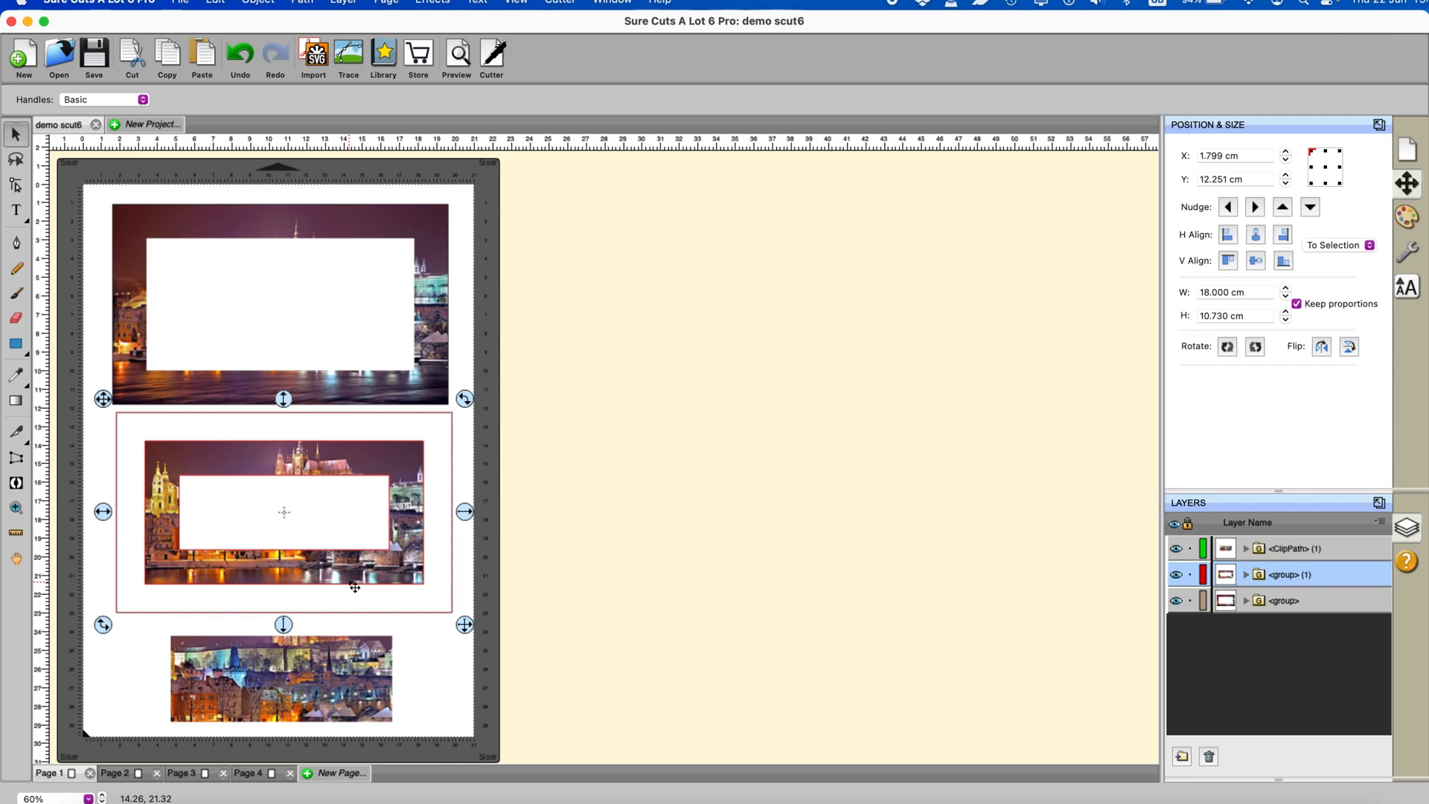
pyautogui.click(515, 611)
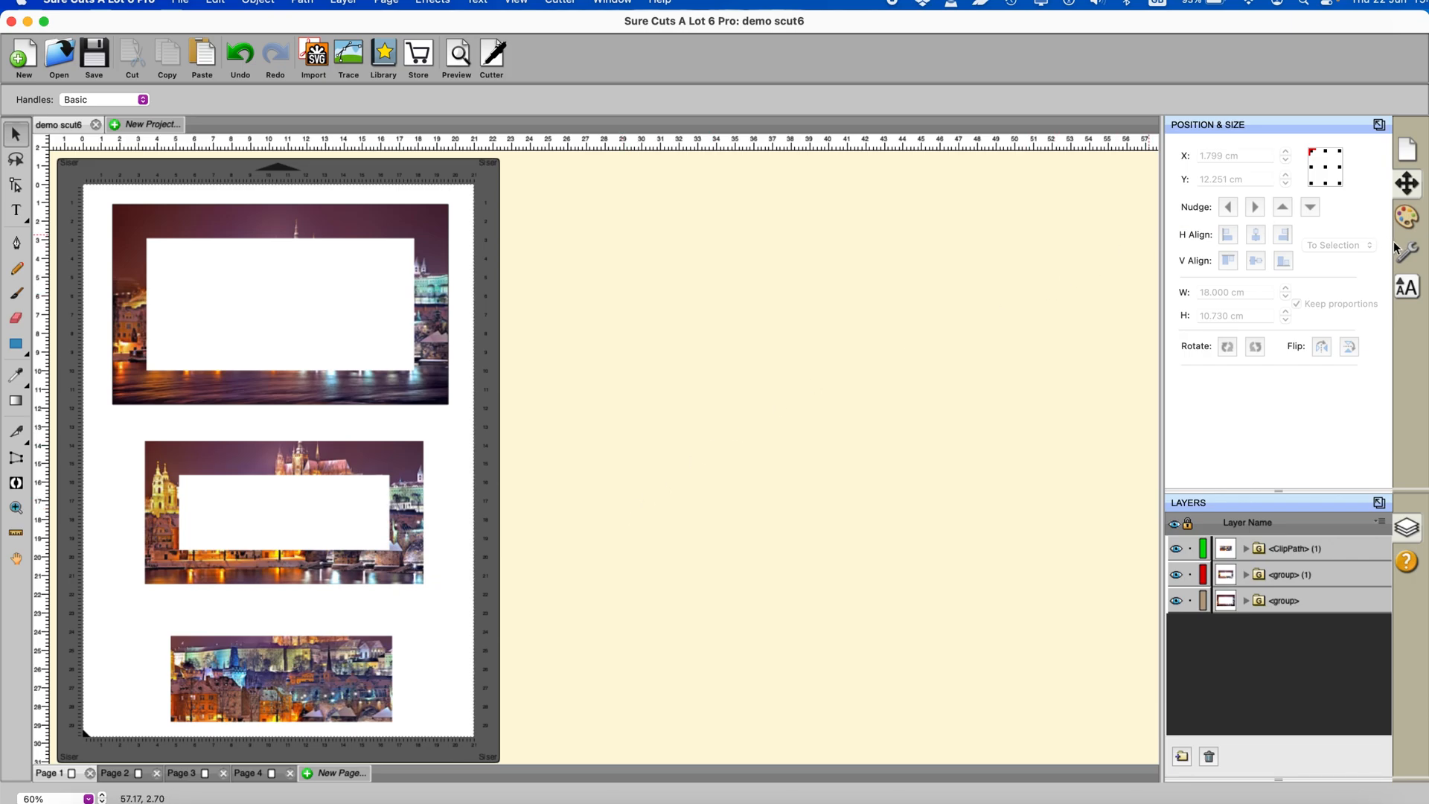
# Show registration marks and move the small clipped photo on page 1 up, clear of the lower marks
pyautogui.click(1406, 152)
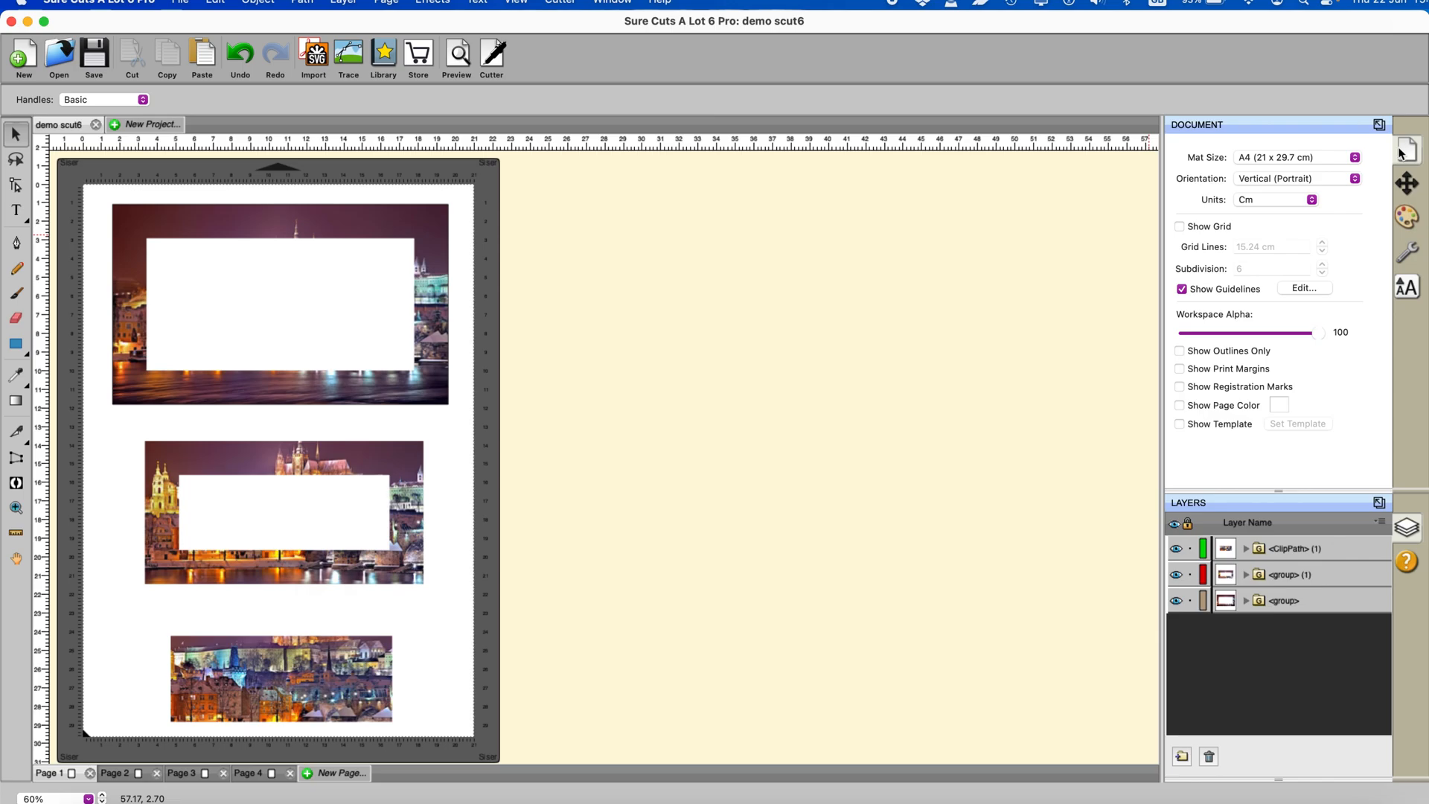
pyautogui.click(1180, 387)
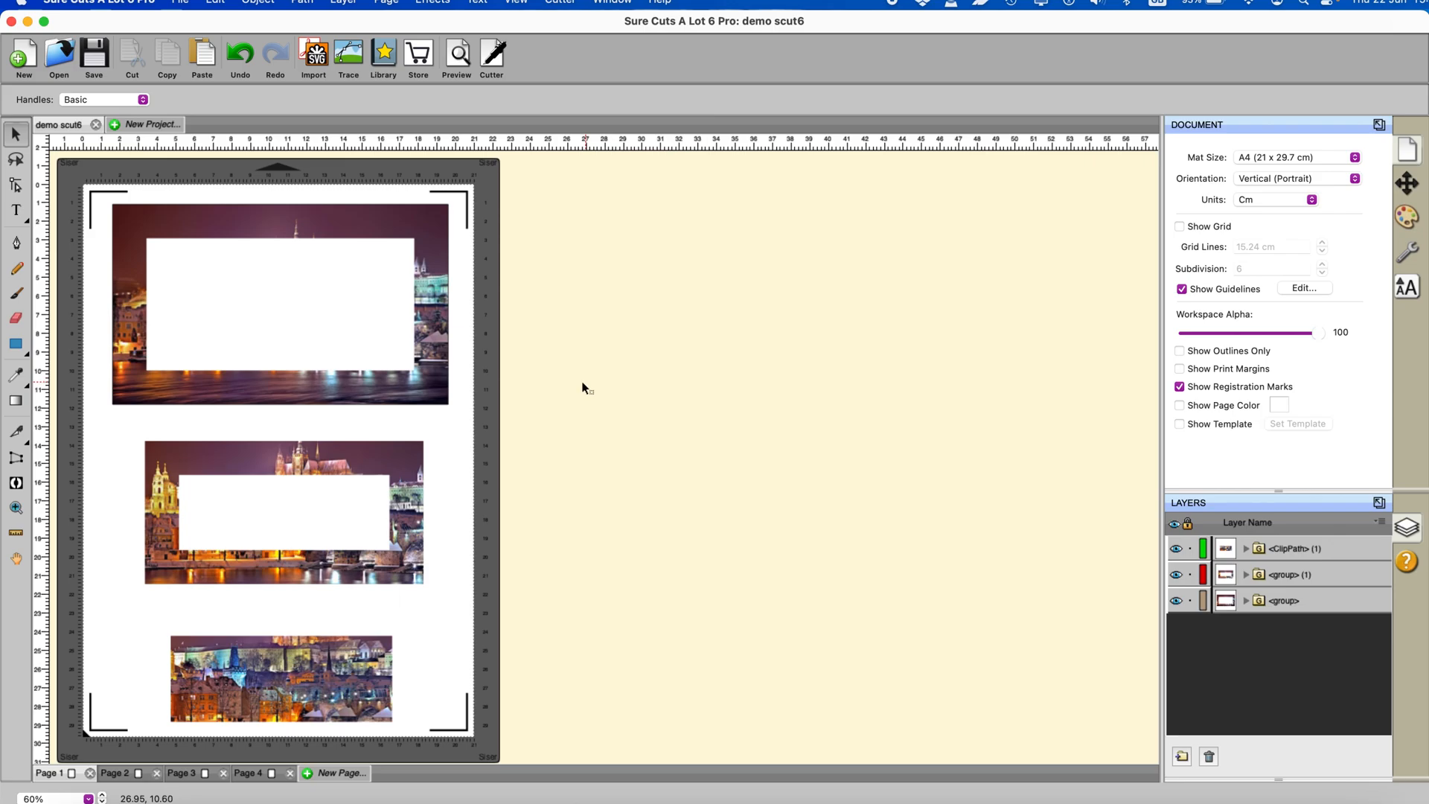
pyautogui.click(292, 642)
pyautogui.moveTo(292, 642); pyautogui.dragTo(296, 622)
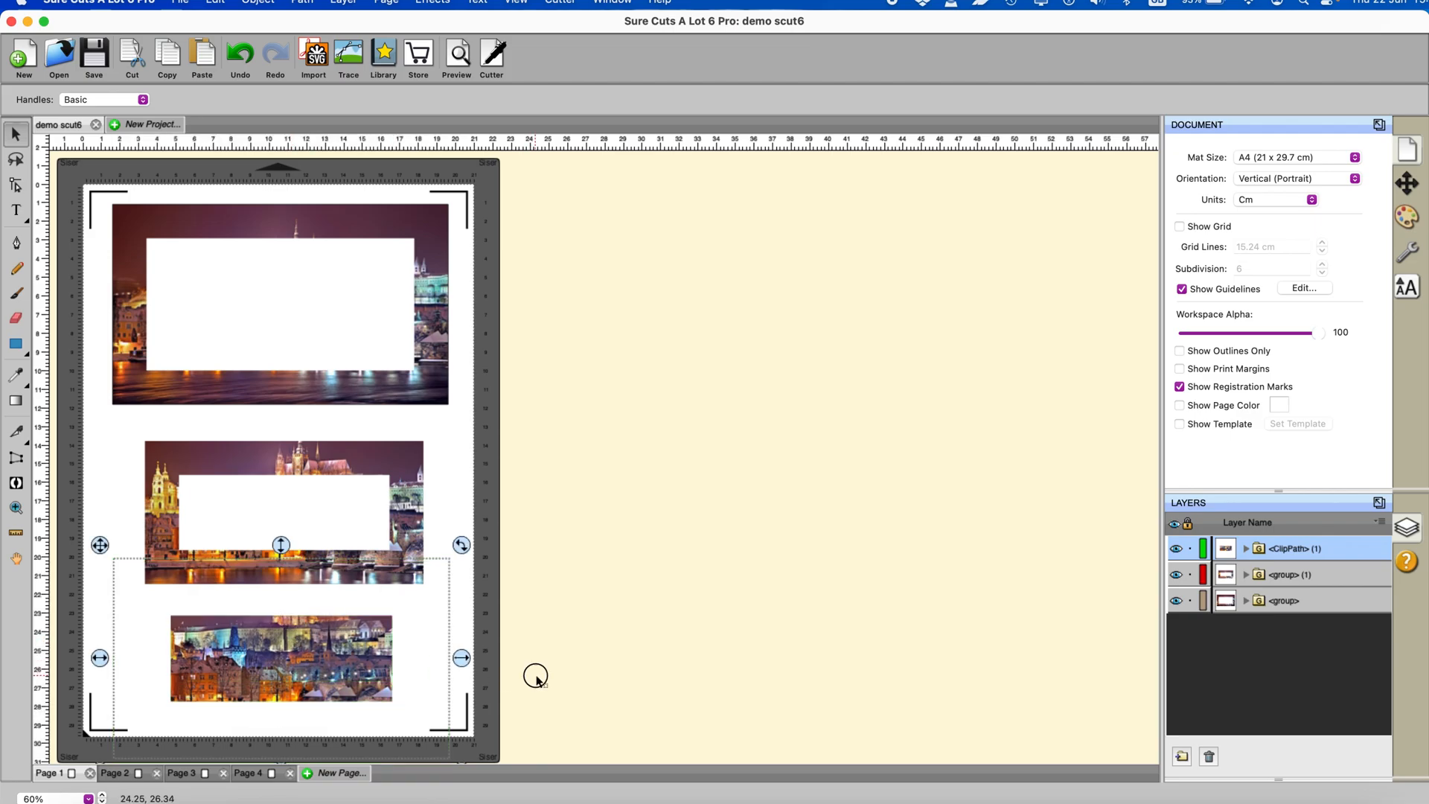
pyautogui.click(536, 677)
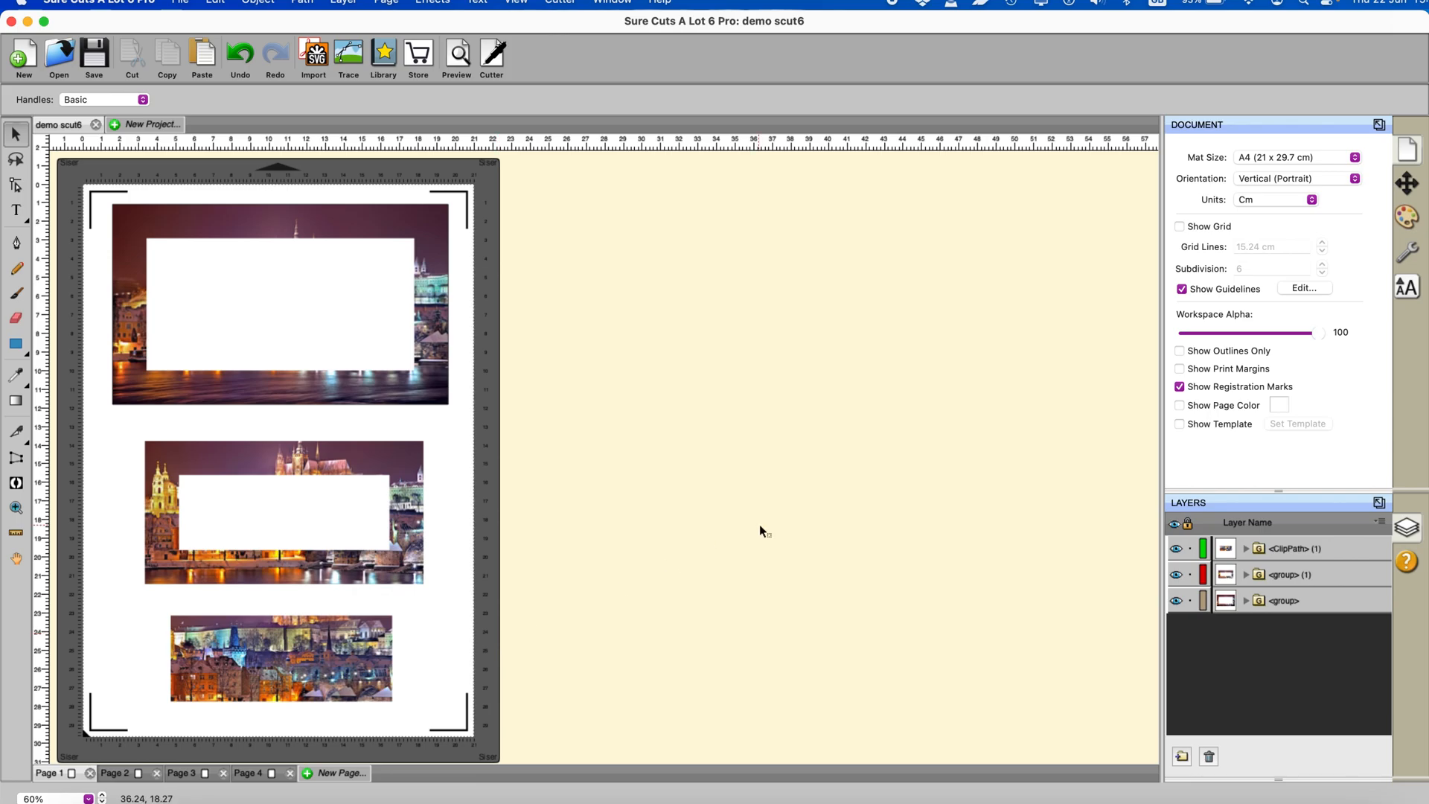
pyautogui.press('super+z')
# Move page 4's large rectangle onto the mat and add an outline-only inset Shadow Layer of 0.3 cm
pyautogui.click(248, 774)
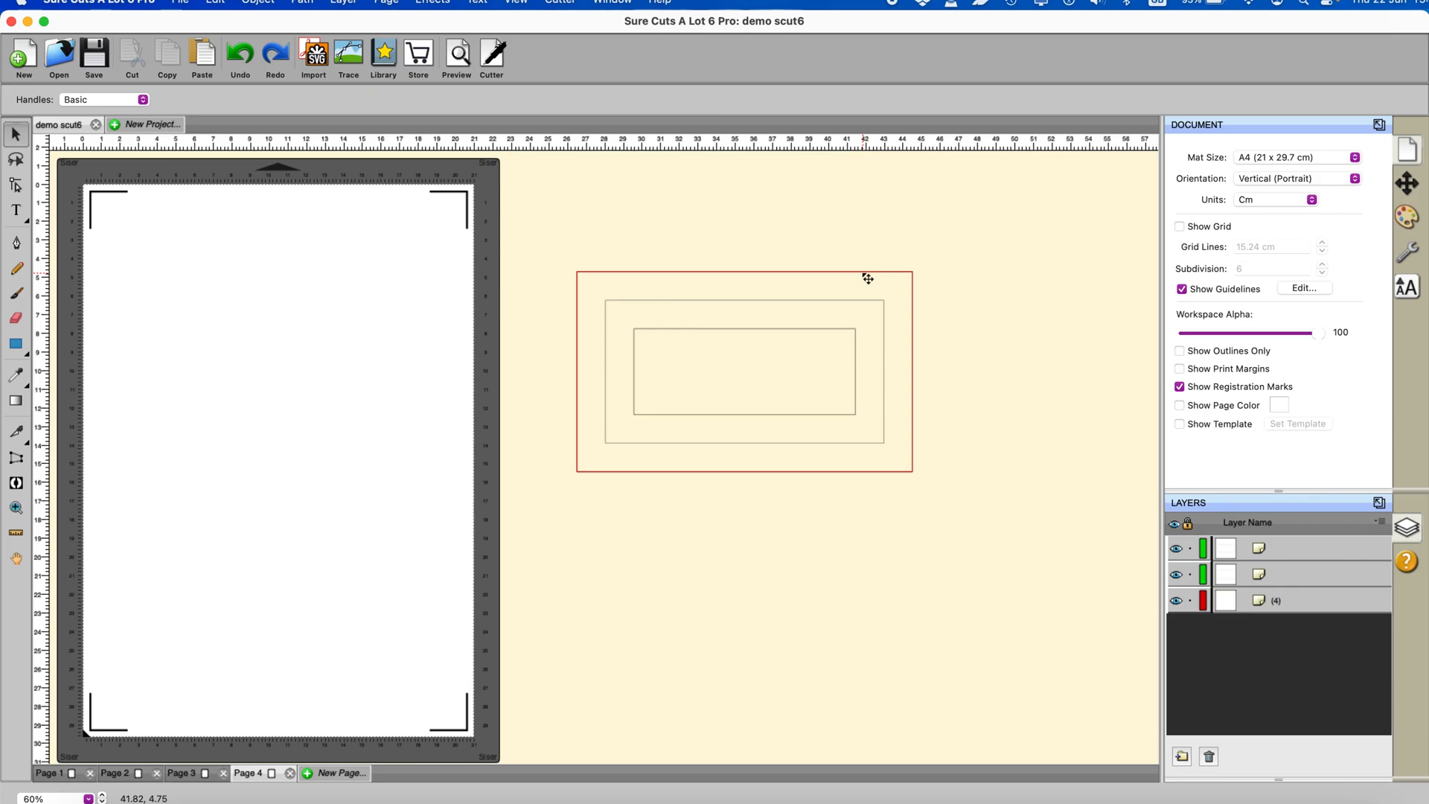
pyautogui.moveTo(861, 271); pyautogui.dragTo(432, 303)
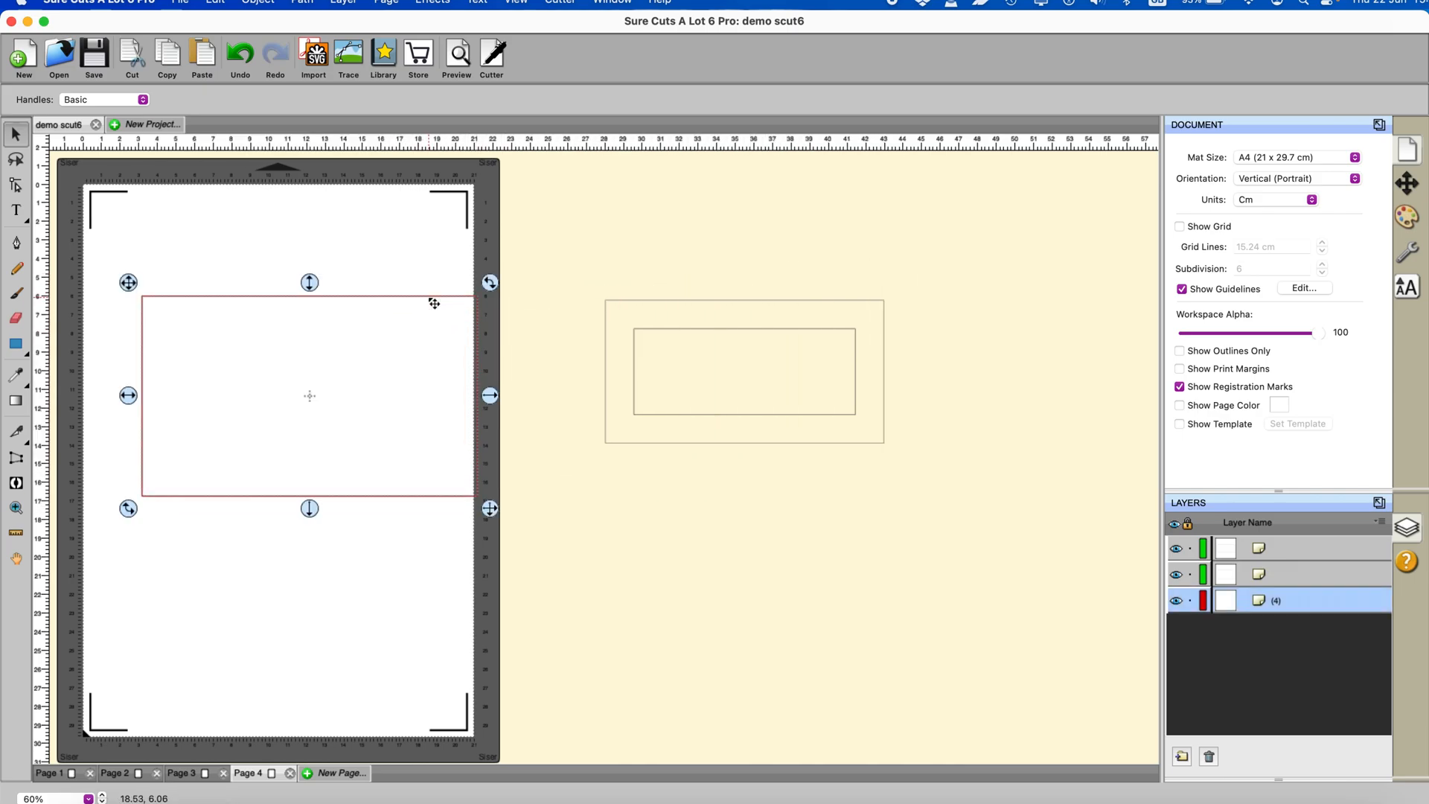
pyautogui.click(438, 8)
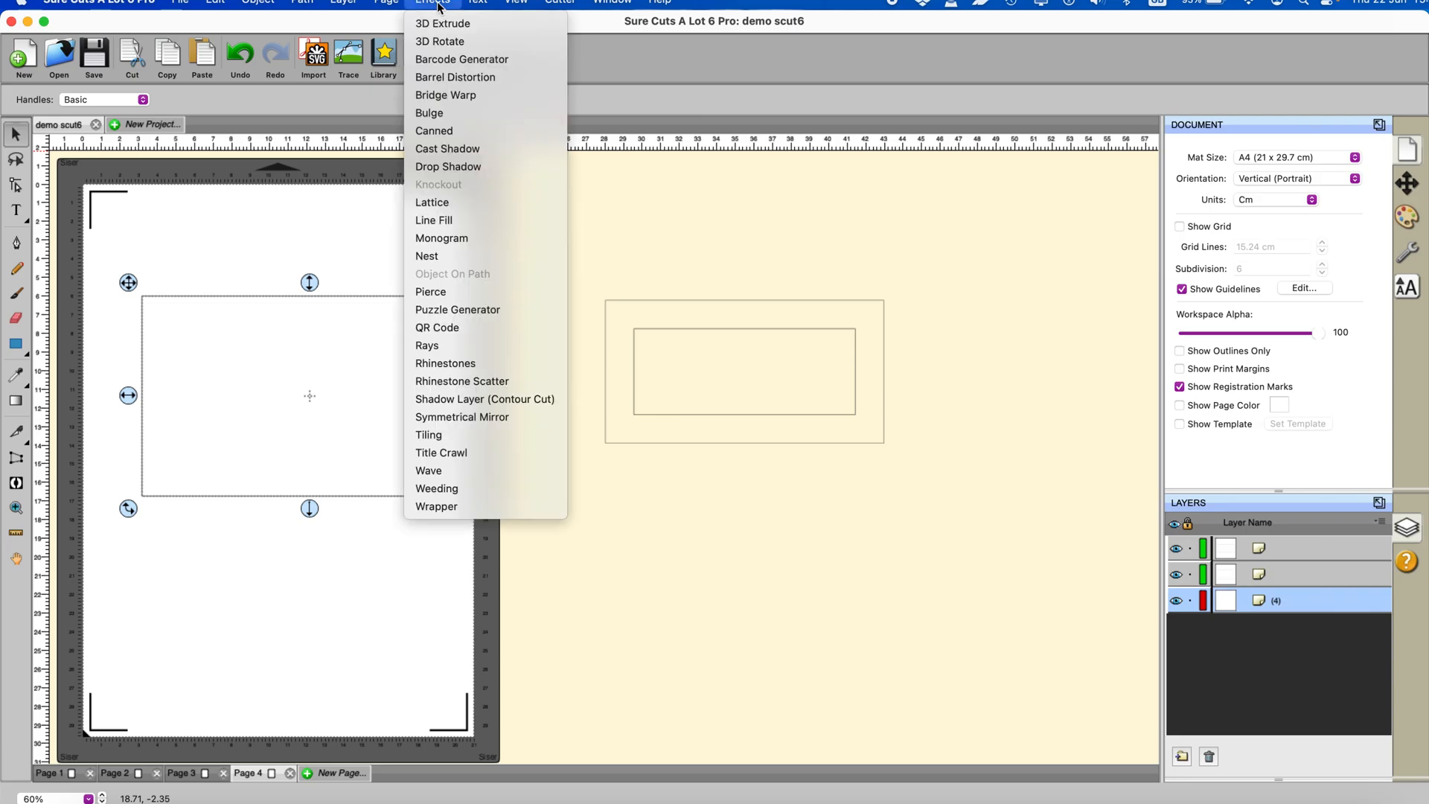
pyautogui.click(470, 399)
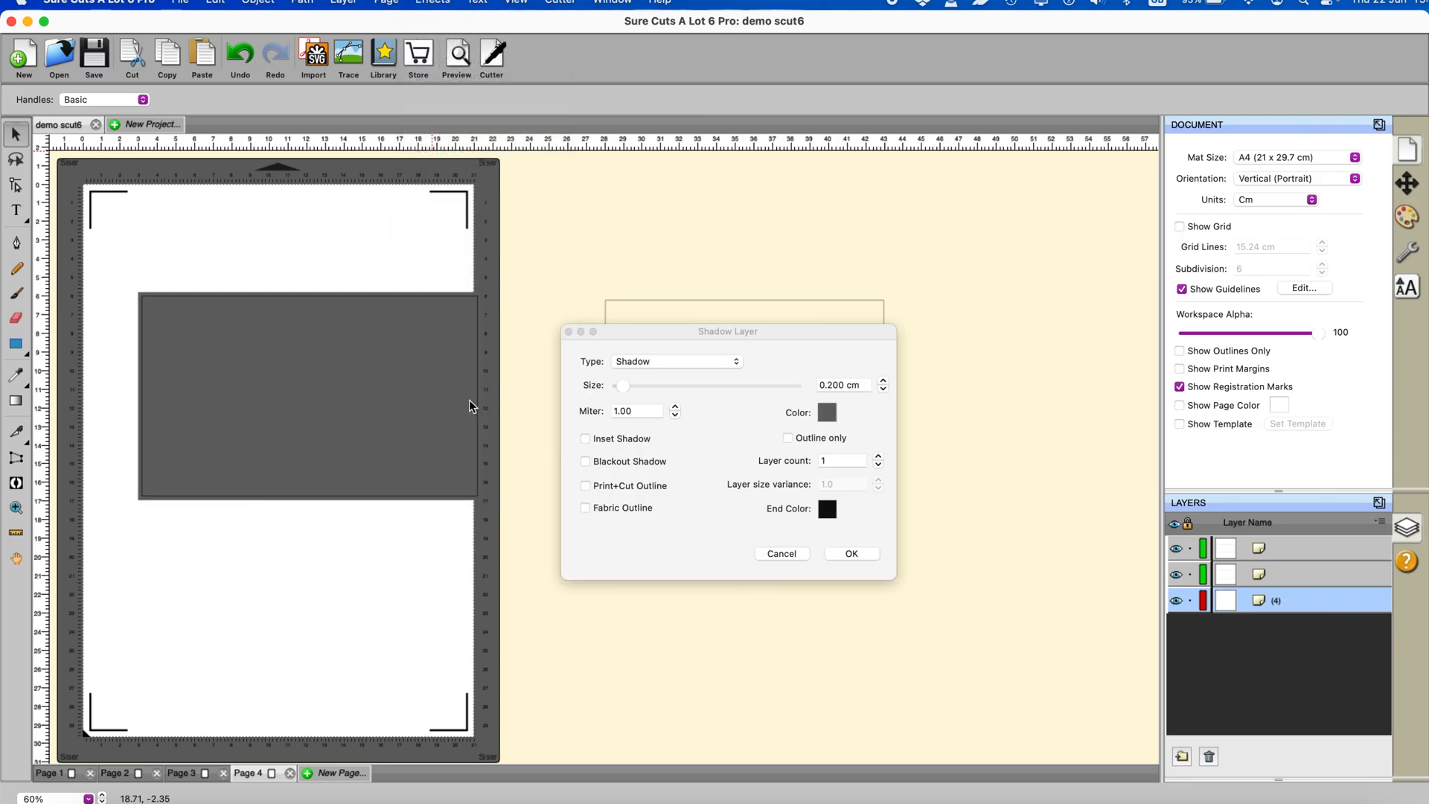
pyautogui.click(585, 440)
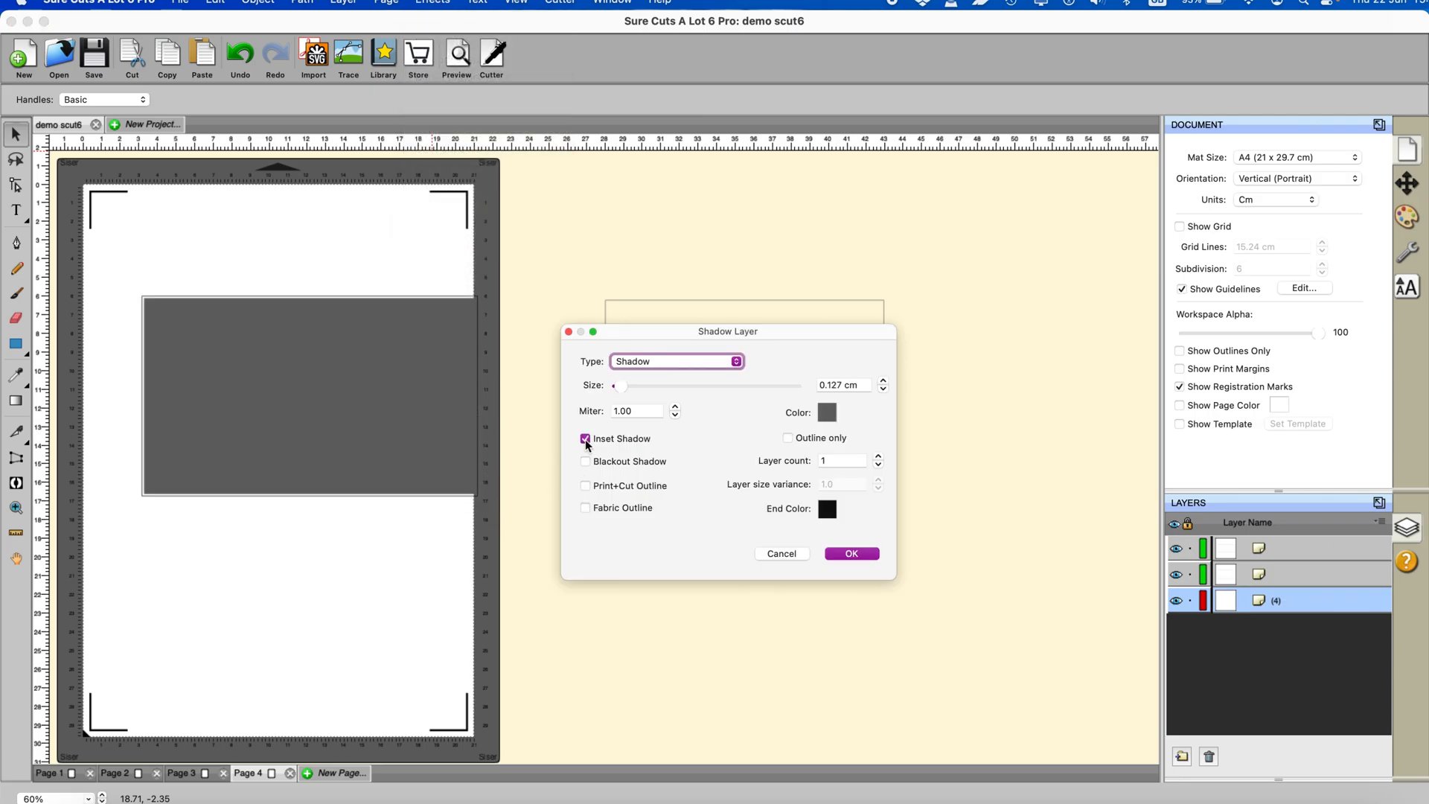
pyautogui.tripleClick(865, 386)
pyautogui.write('0.3')
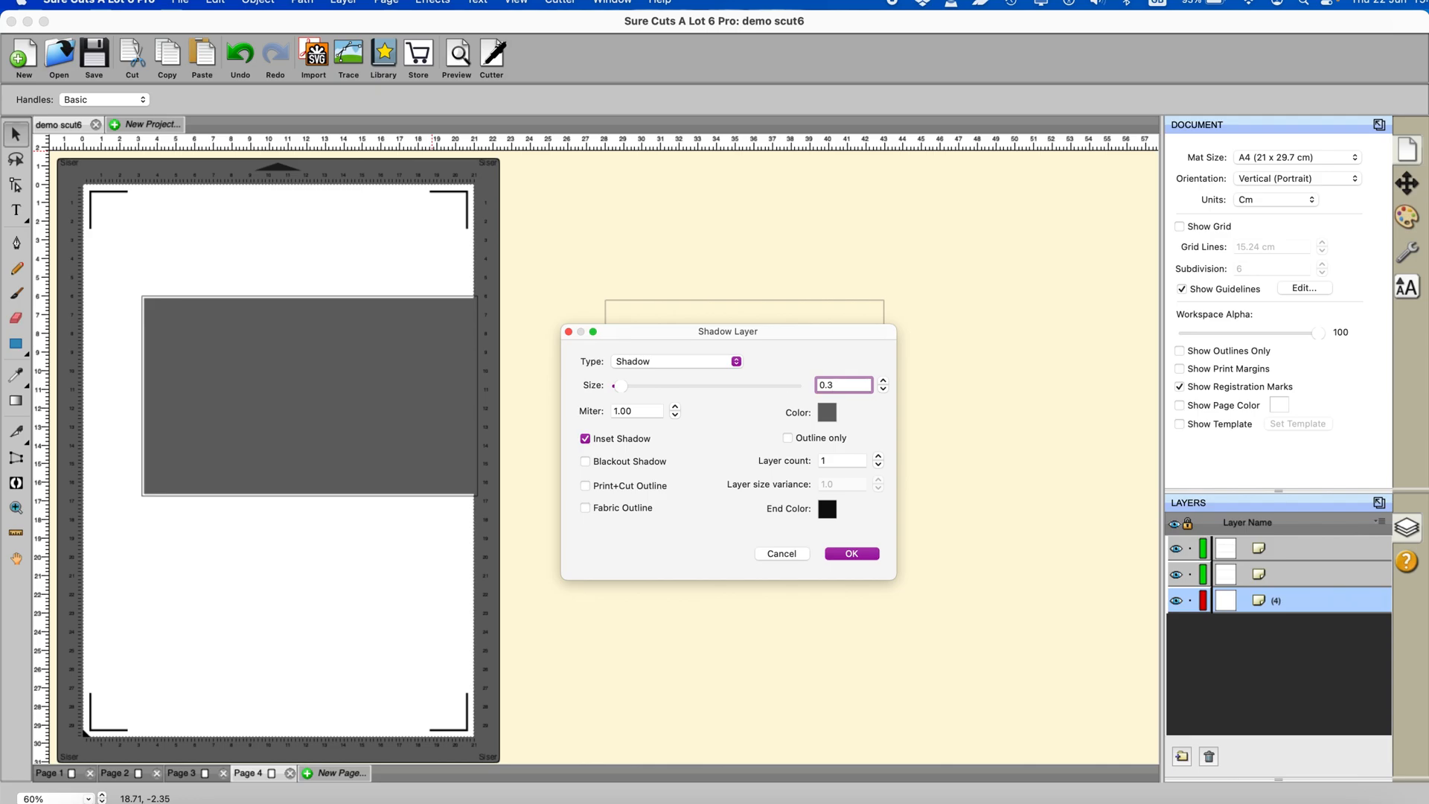
pyautogui.click(788, 441)
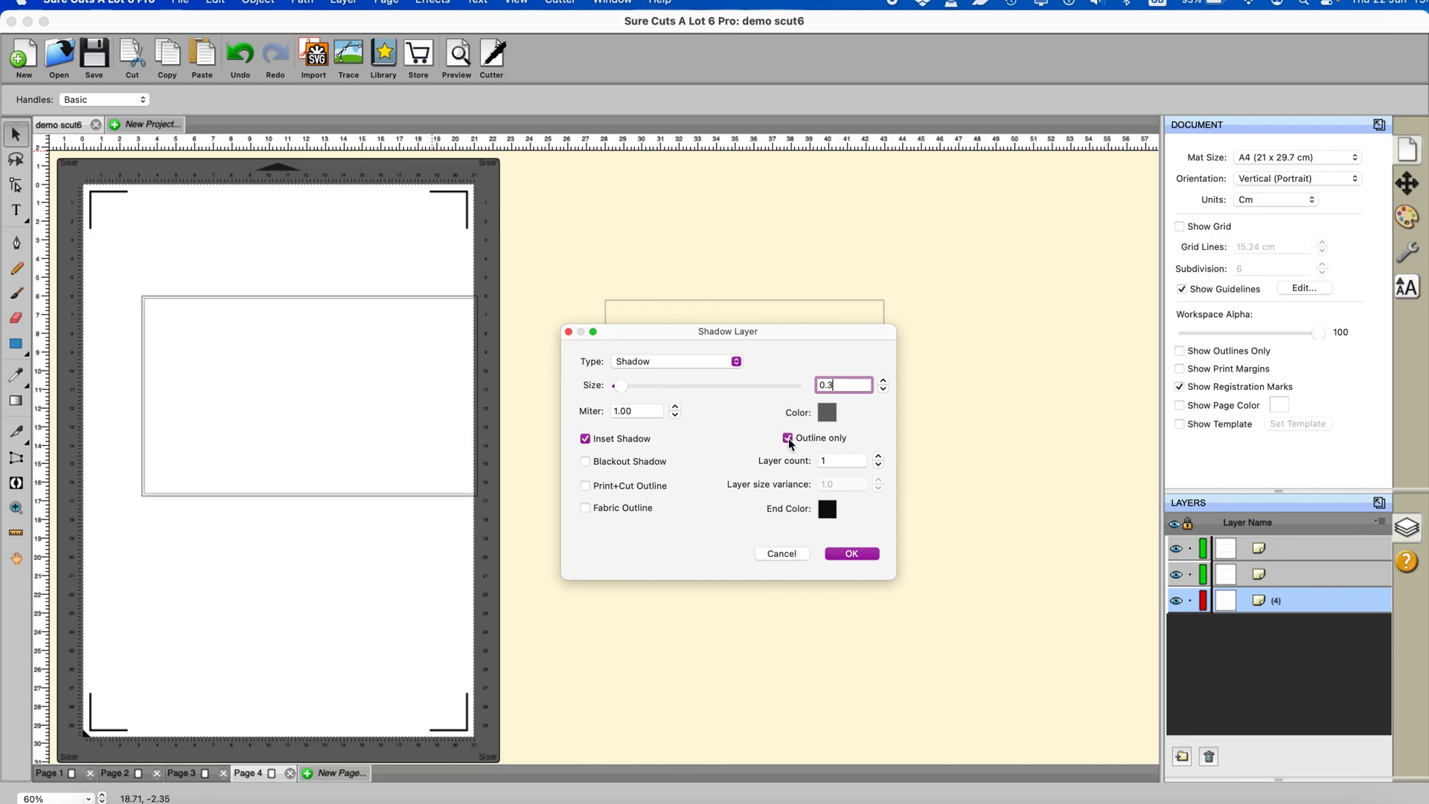
pyautogui.click(853, 555)
pyautogui.click(412, 609)
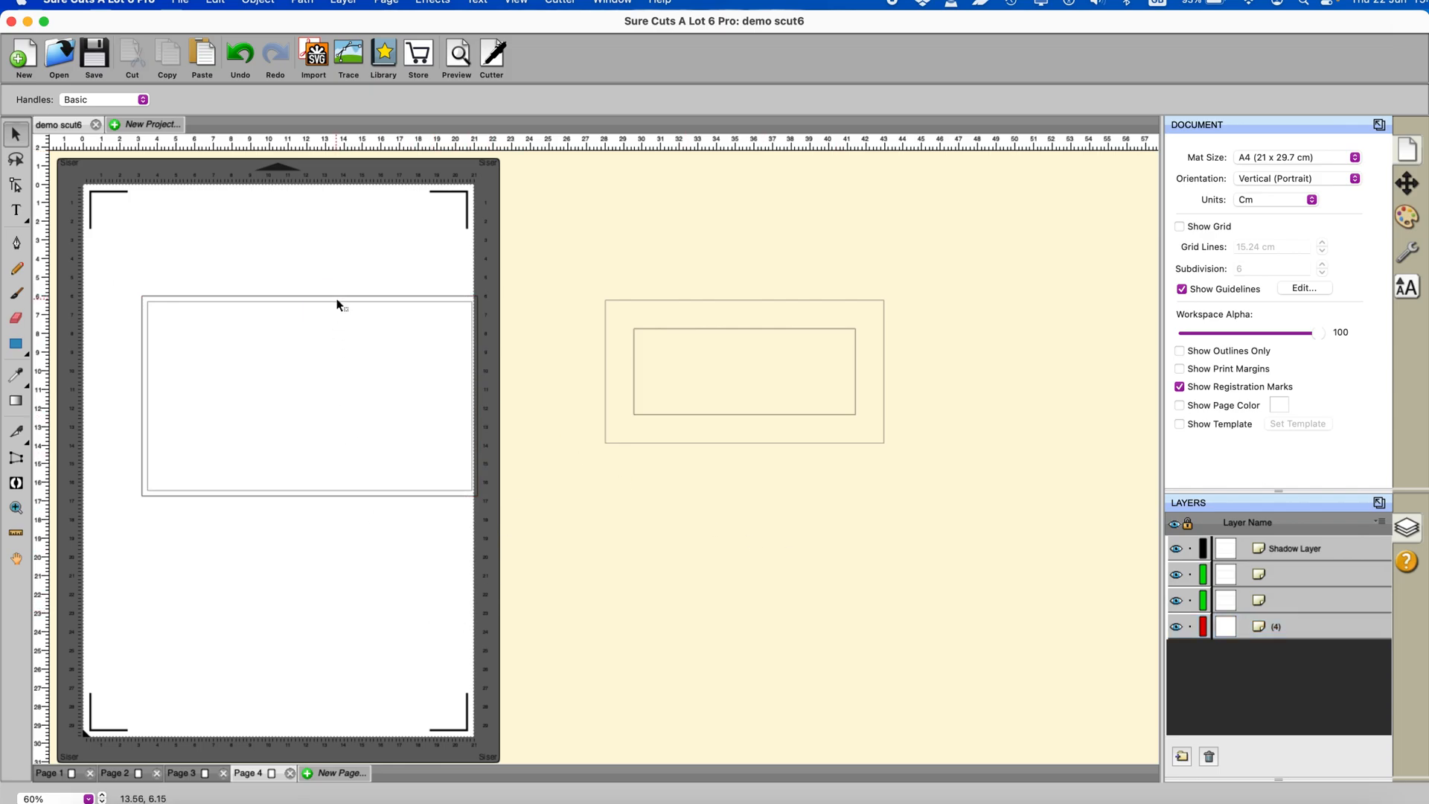
# Fit the large rectangle and its inset outline within page 4 and group them, and group the small rectangle with its inset outline
pyautogui.moveTo(91, 261); pyautogui.dragTo(542, 596)
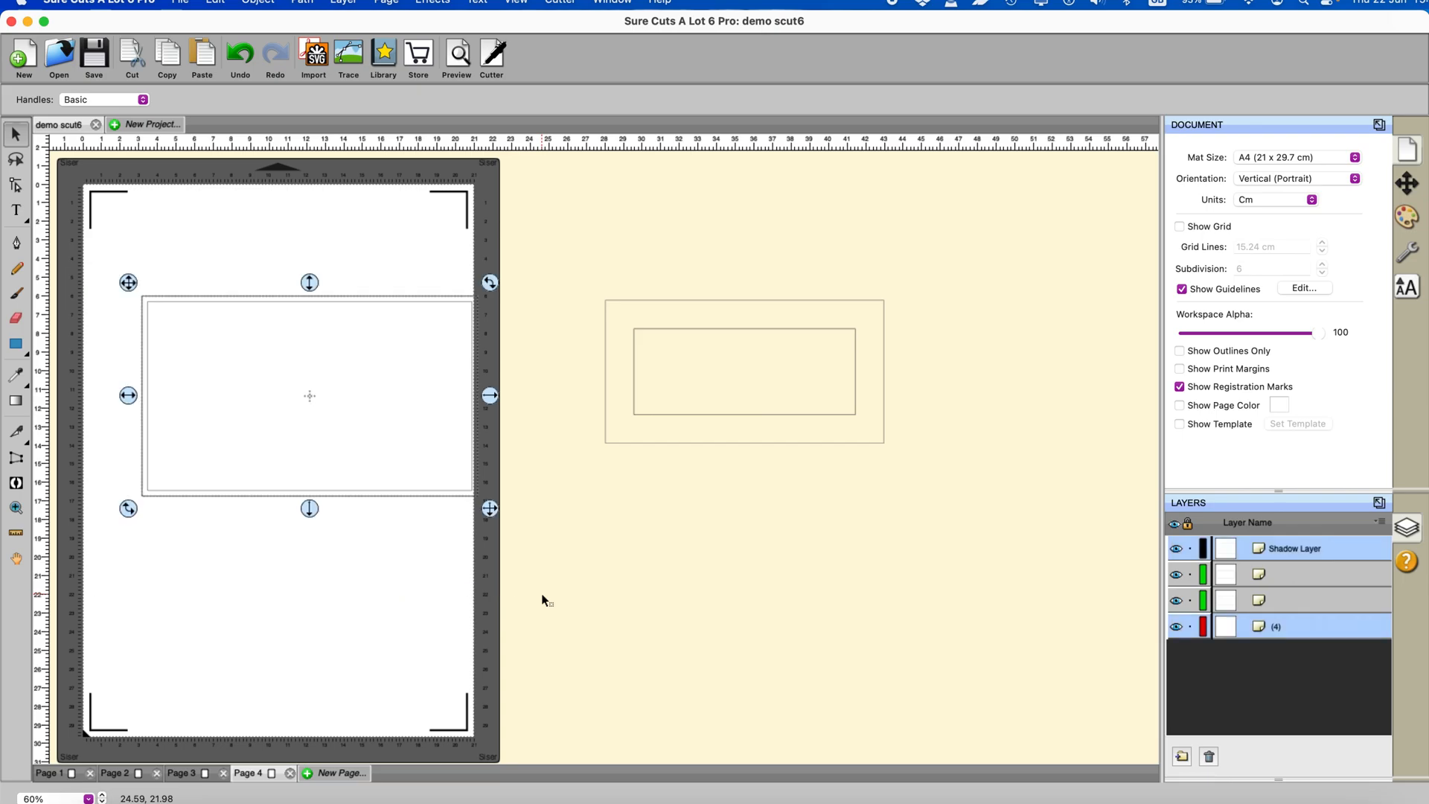
pyautogui.moveTo(426, 498); pyautogui.dragTo(397, 471)
pyautogui.rightClick(399, 472)
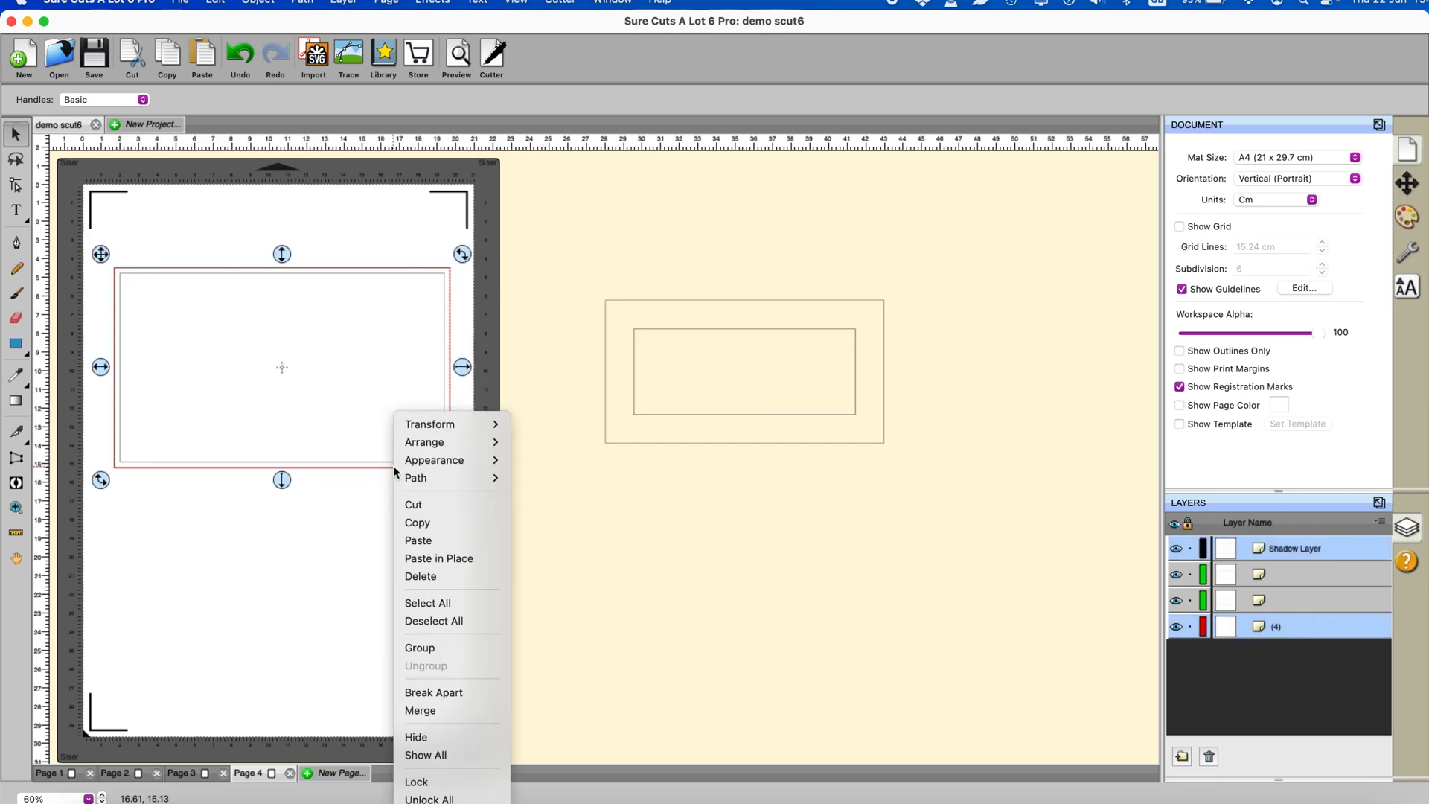
pyautogui.click(423, 648)
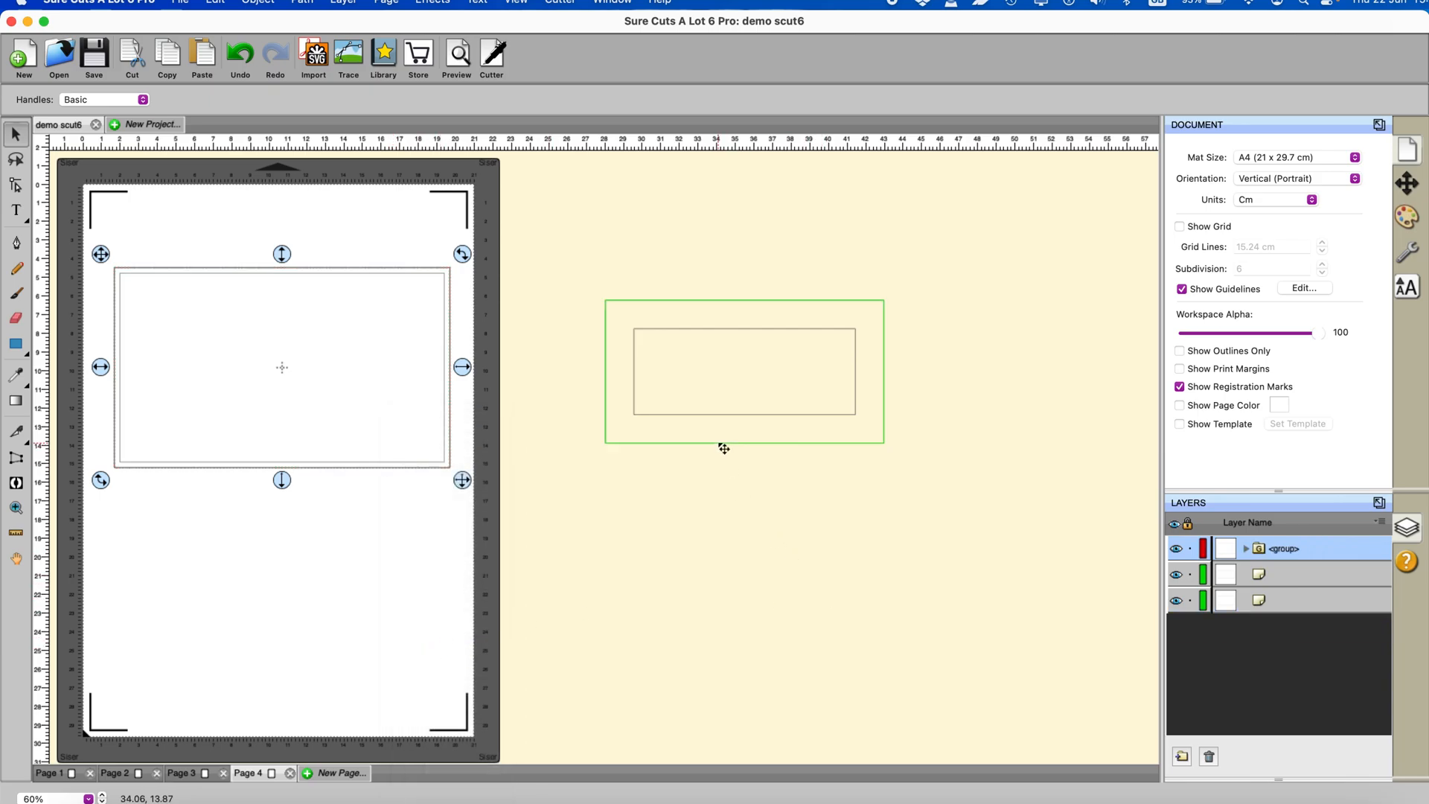
pyautogui.rightClick(791, 382)
pyautogui.click(818, 612)
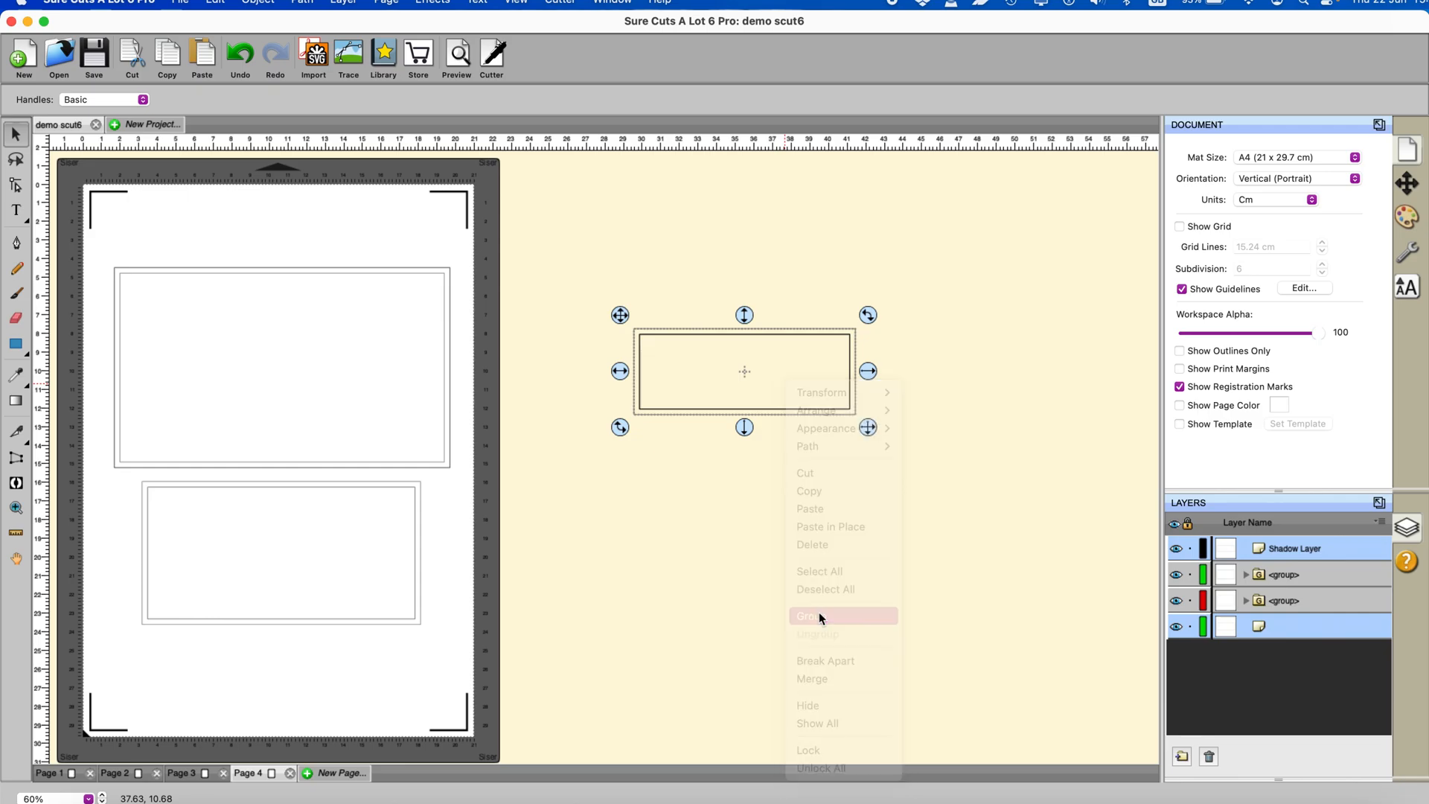
# Nest the medium and small grouped frames inside the large frame on page 4, and return to page 1
pyautogui.moveTo(420, 549); pyautogui.dragTo(417, 362)
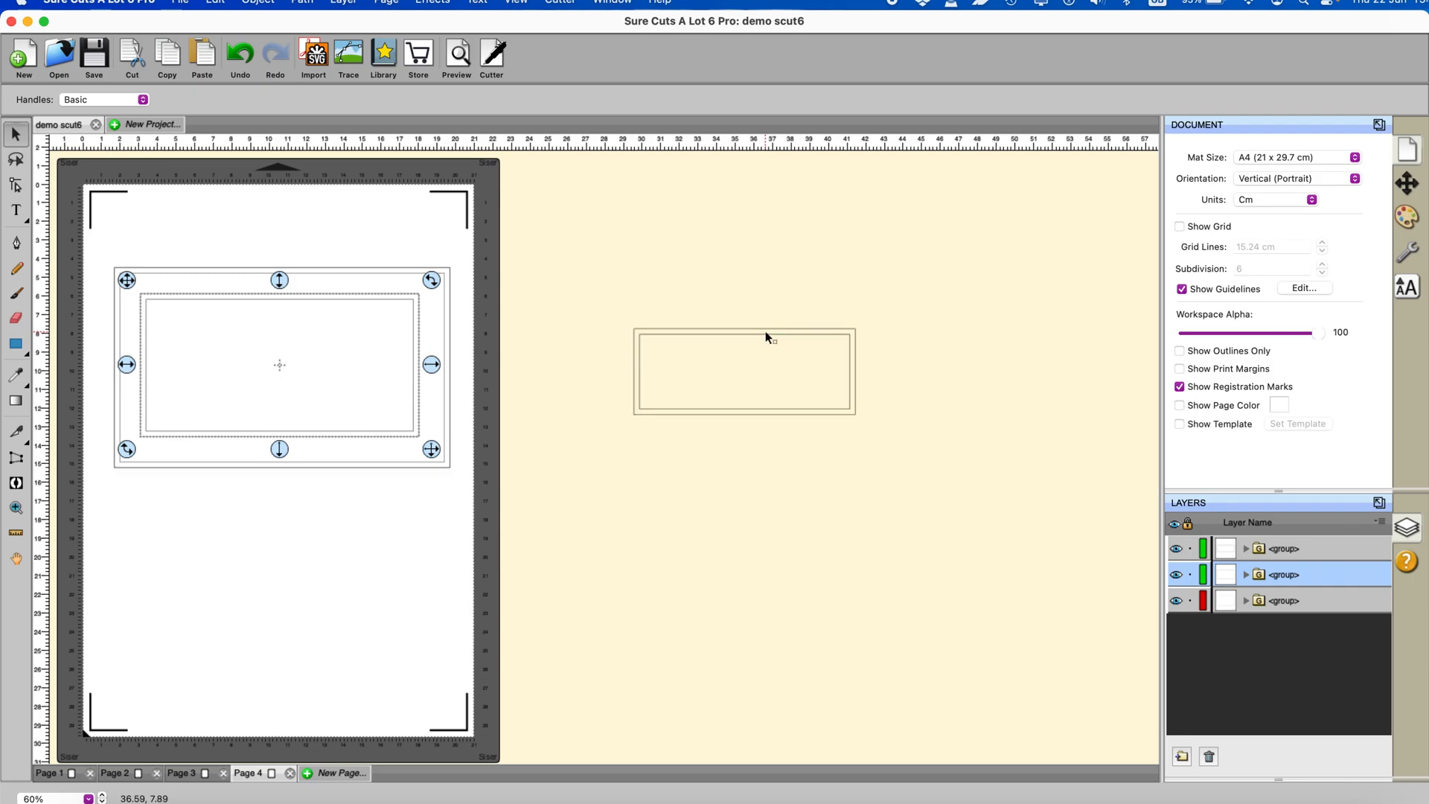
pyautogui.moveTo(766, 337); pyautogui.dragTo(310, 327)
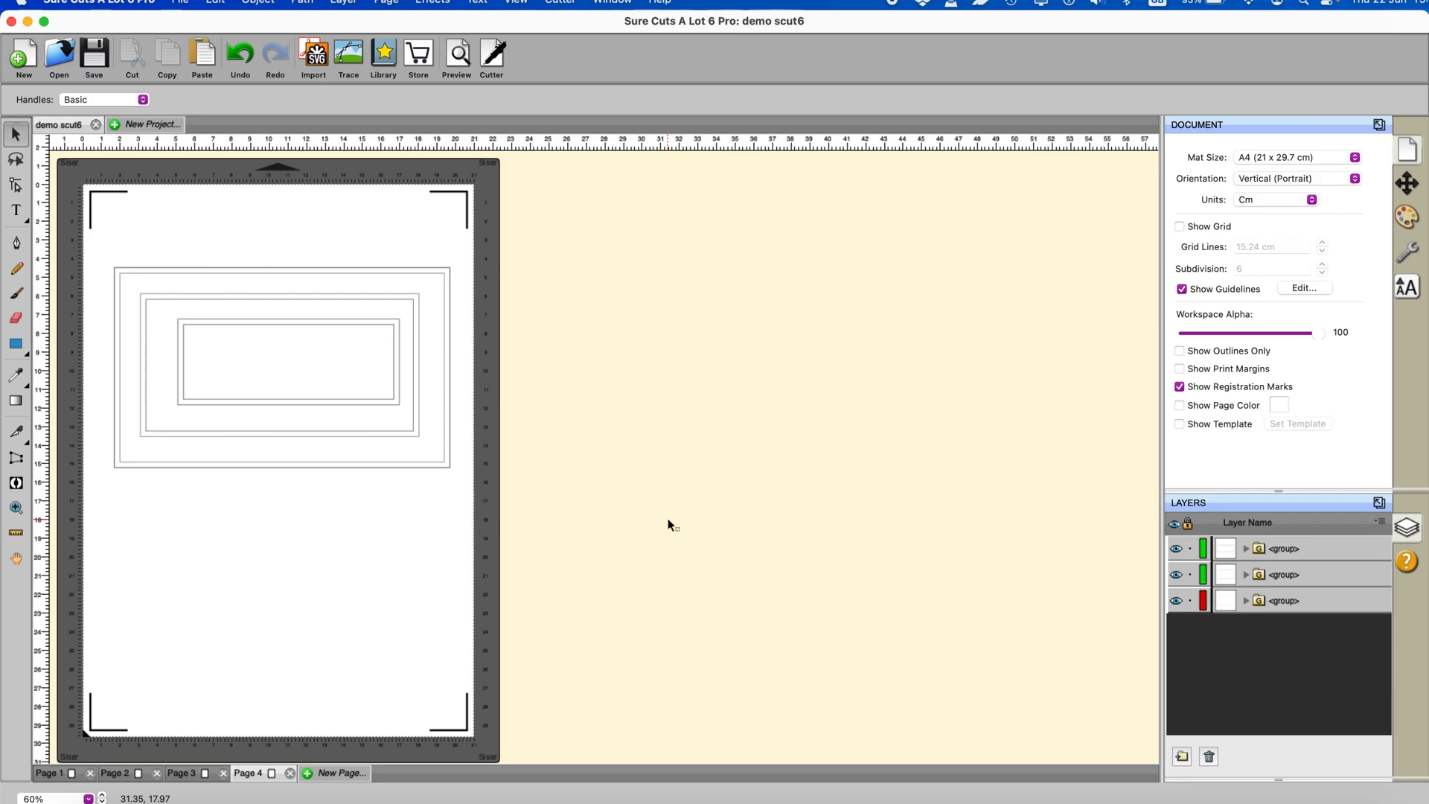
pyautogui.click(44, 773)
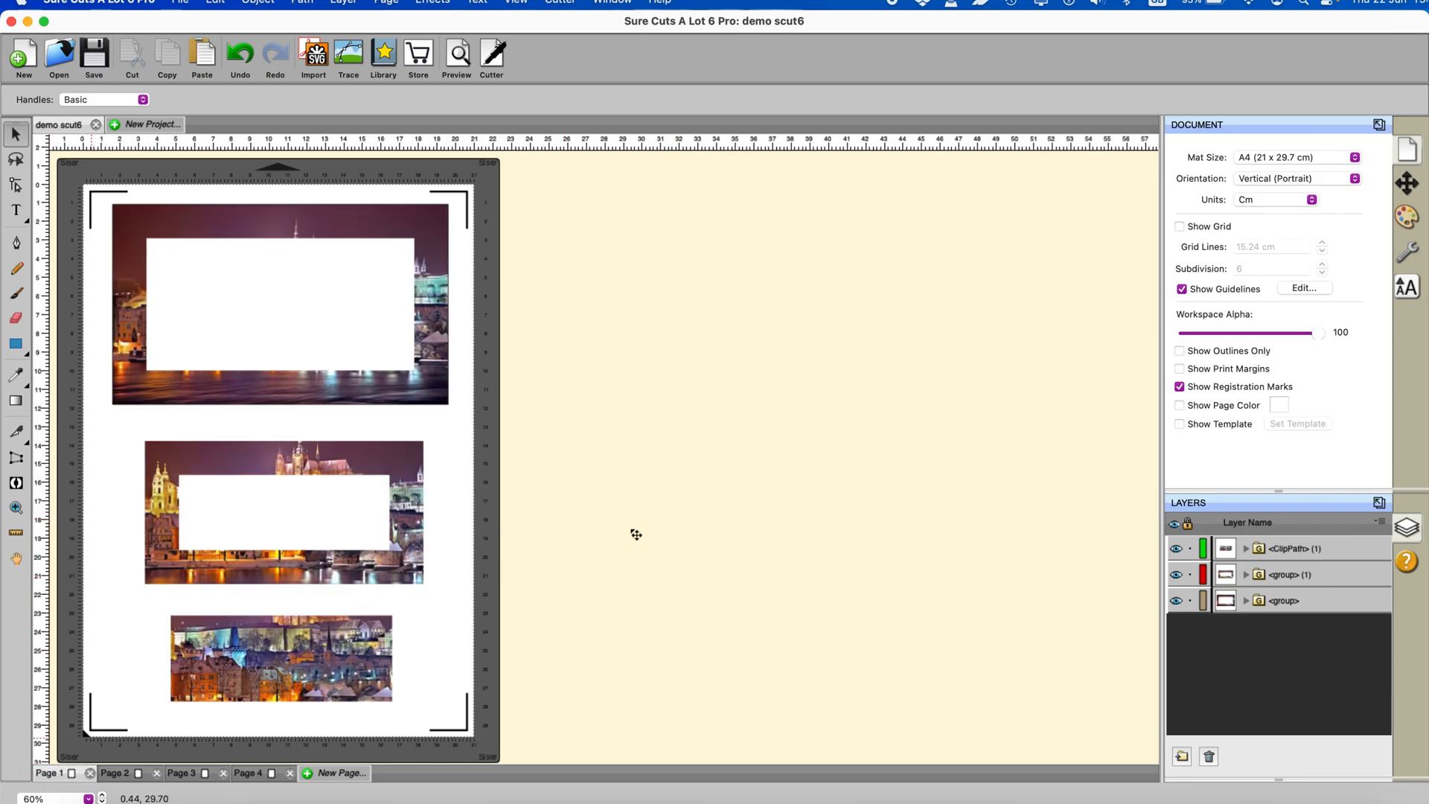